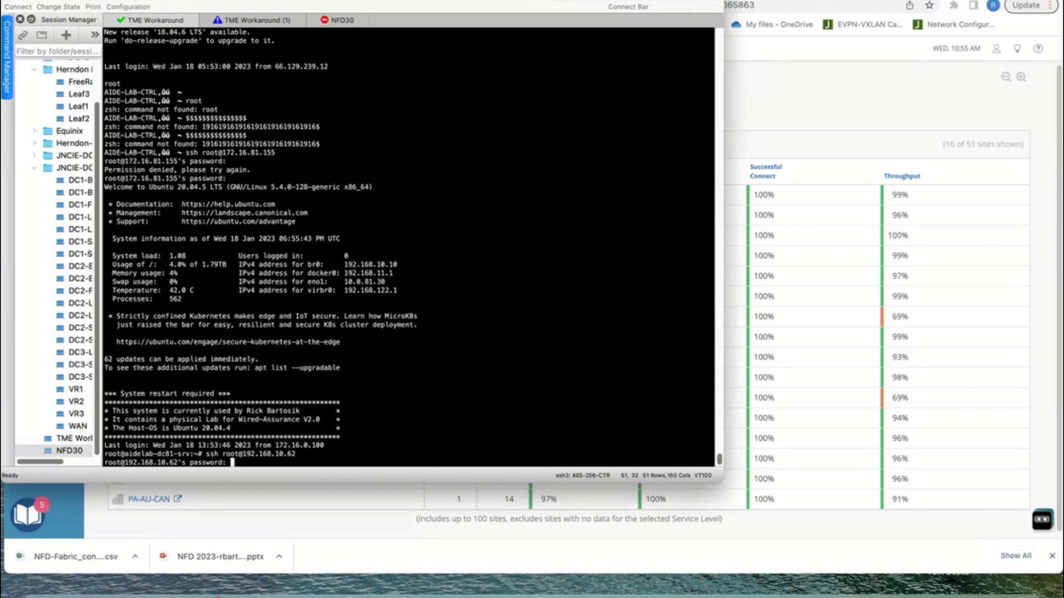
# Submit the root password to complete the SSH login to 192.168.10.62
pyautogui.press('Return')
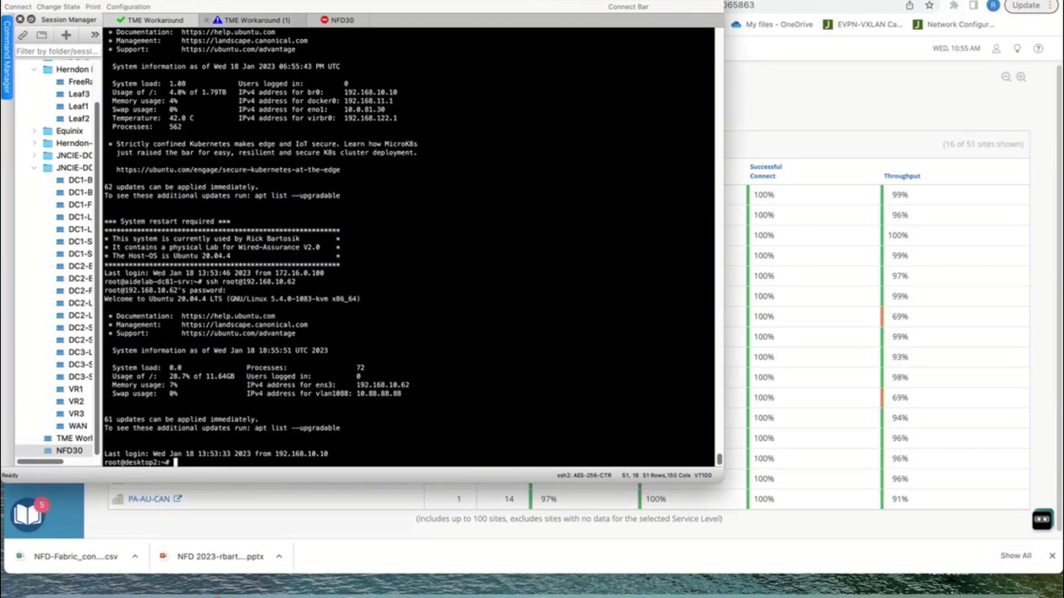
pyautogui.click(256, 20)
pyautogui.press('Return')
pyautogui.press('Return')
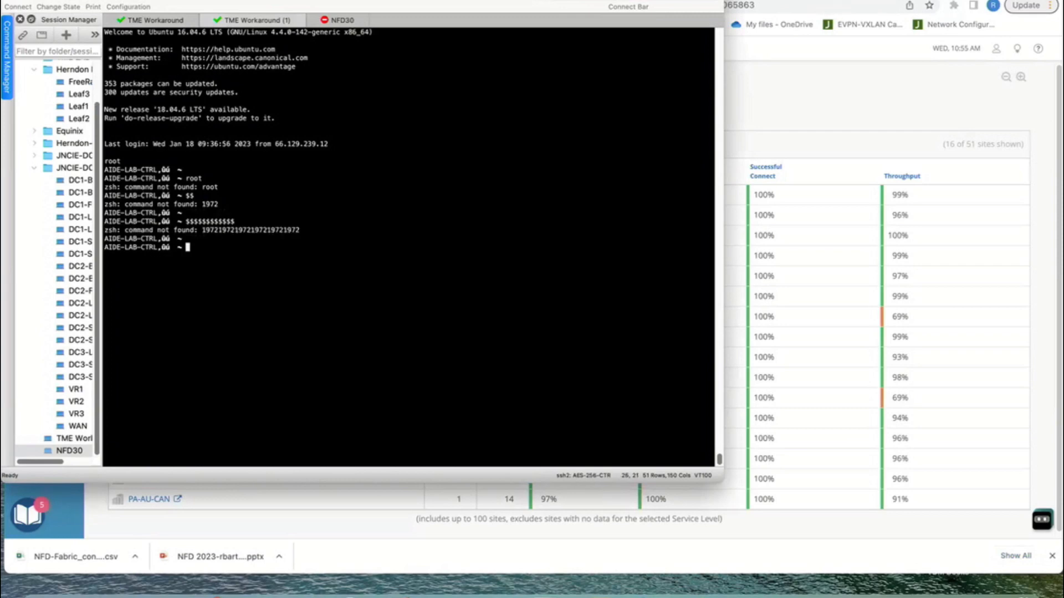
pyautogui.write('ssh root@172.16.81,')
pyautogui.press('BackSpace')
pyautogui.write('.155')
pyautogui.press('Return')
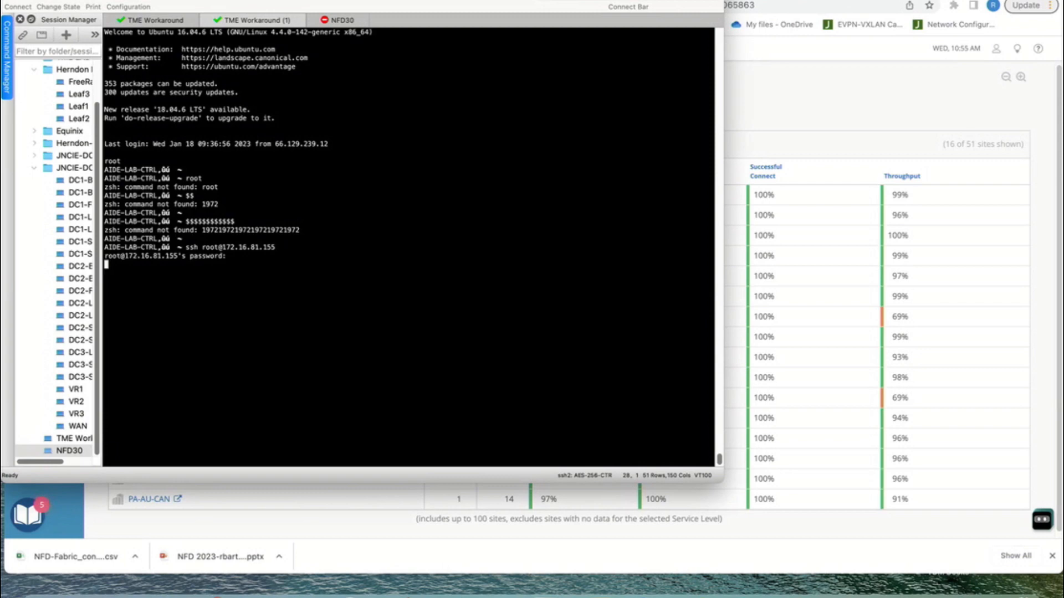
pyautogui.press('Return')
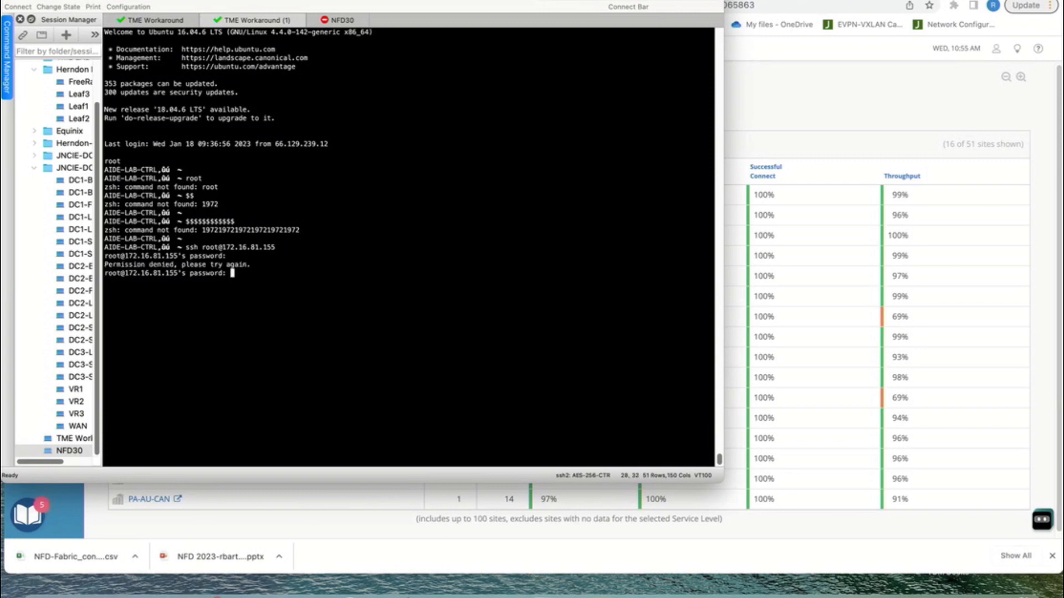
pyautogui.press('Return')
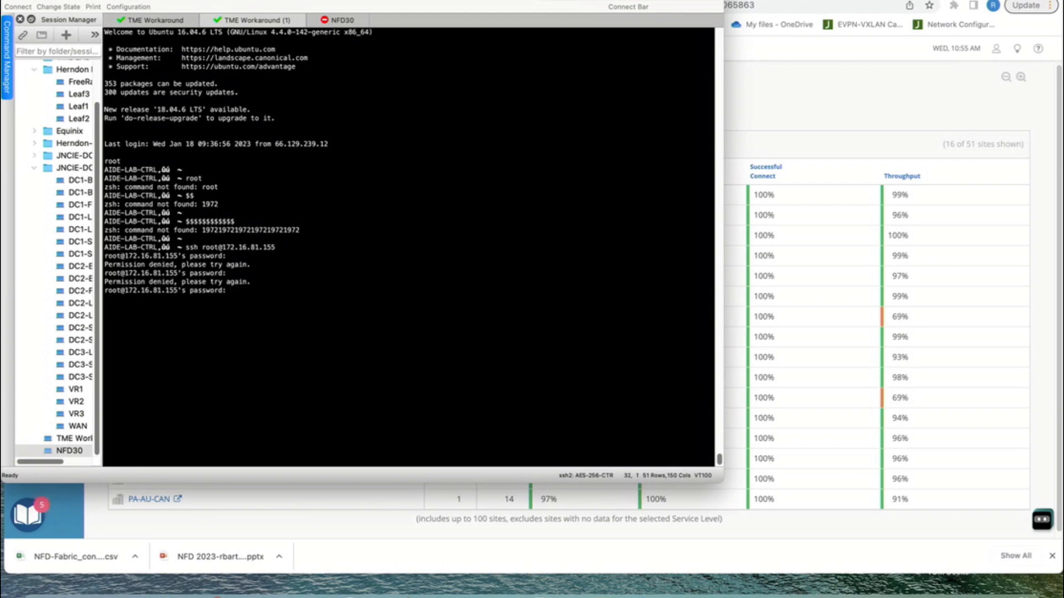
pyautogui.press('Return')
pyautogui.write('ssh root@172.')
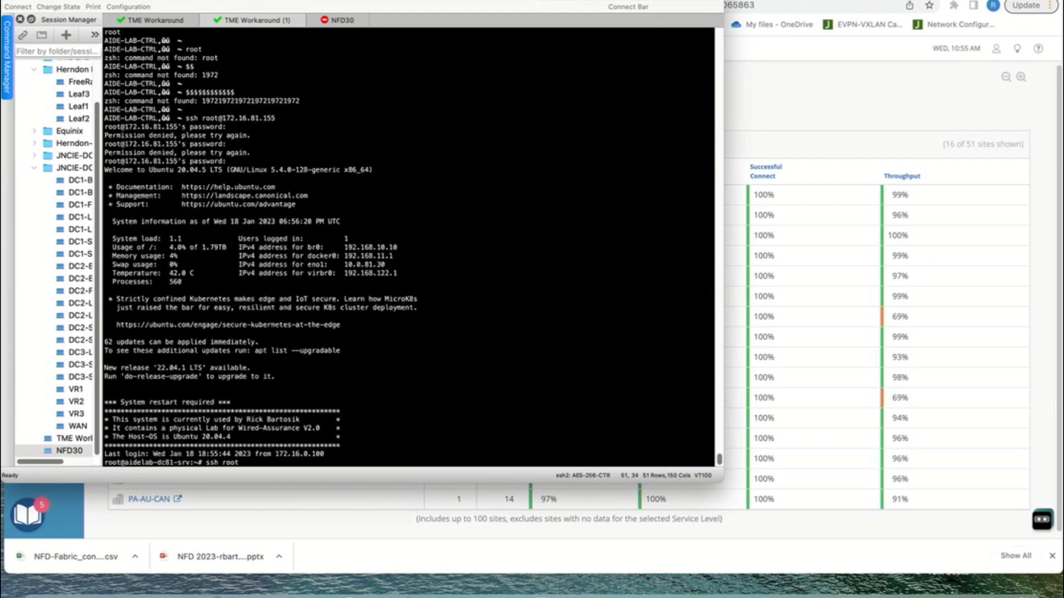
pyautogui.press('BackSpace')
pyautogui.press('BackSpace')
pyautogui.press('BackSpace')
pyautogui.write('92.168.10.61')
pyautogui.press('Return')
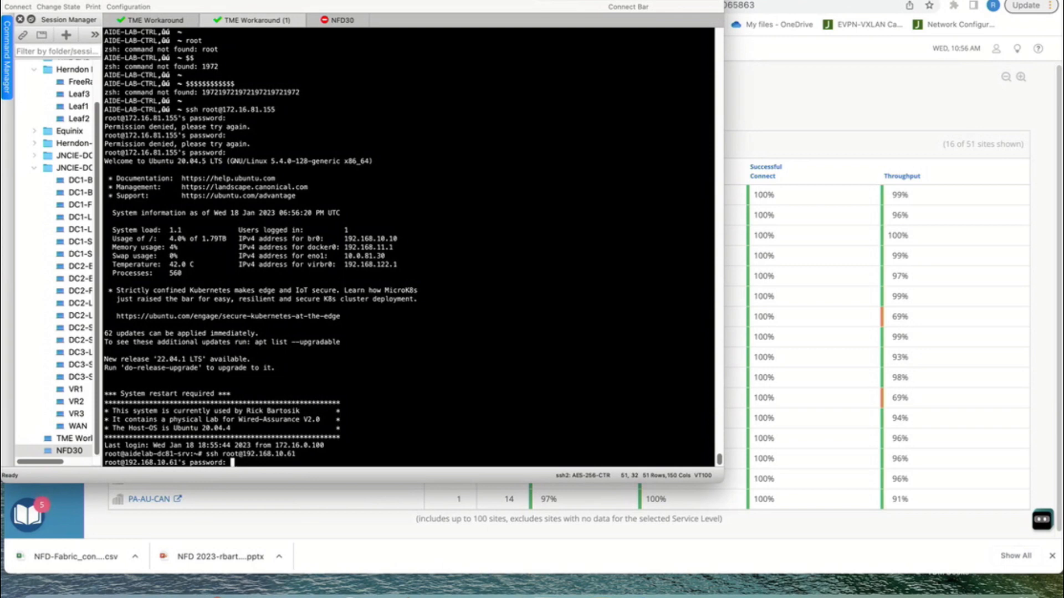
pyautogui.press('Return')
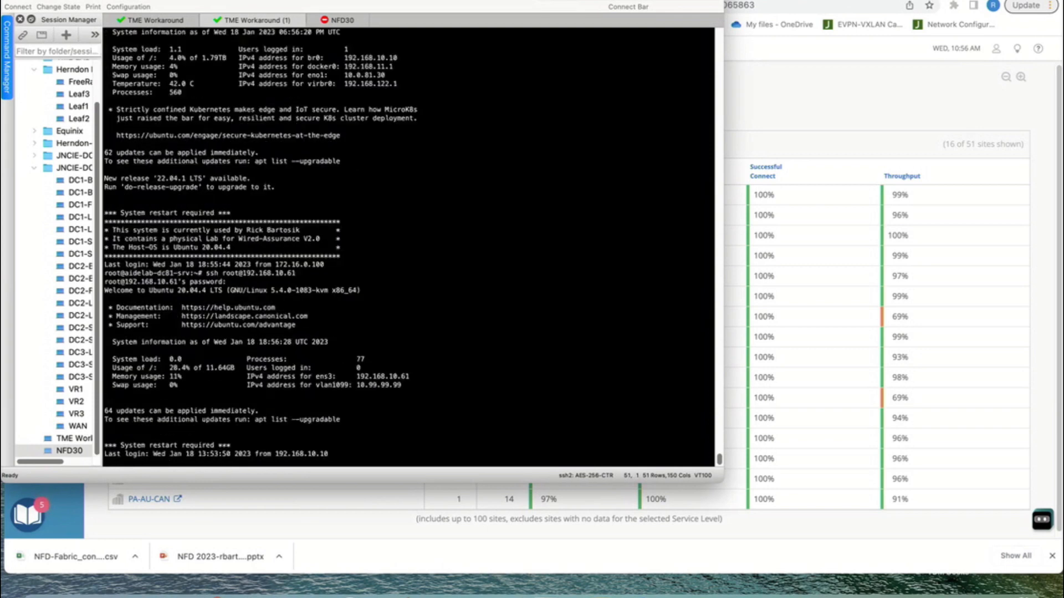
# Switch to the browser and open the Campus Fabric page of the DC81-SUNNYVALE-AIDE-LABS organization
pyautogui.press('super+Tab')
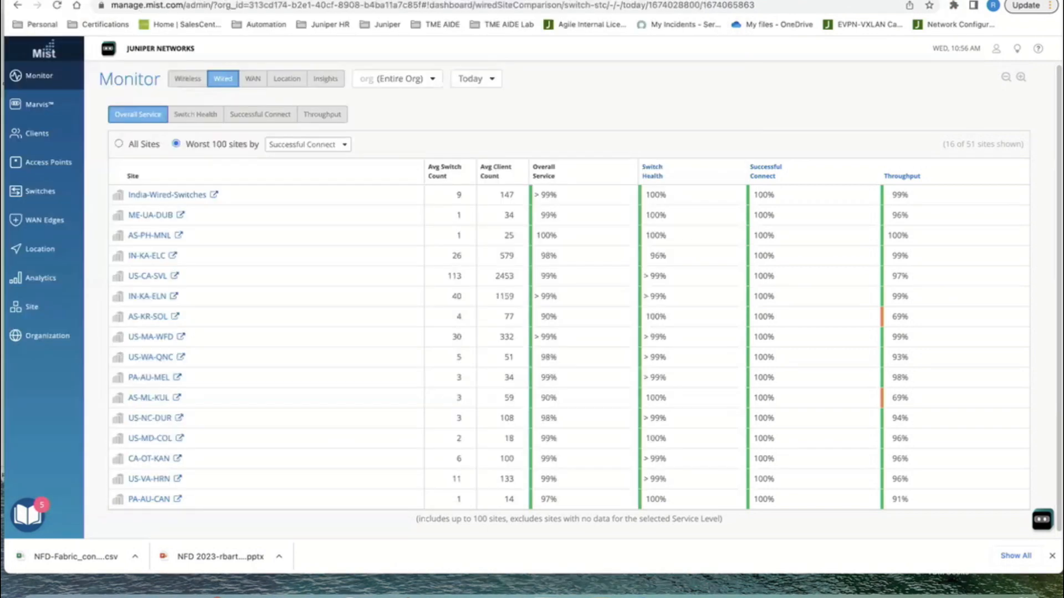
pyautogui.hotkey('ctrl', 'Tab')
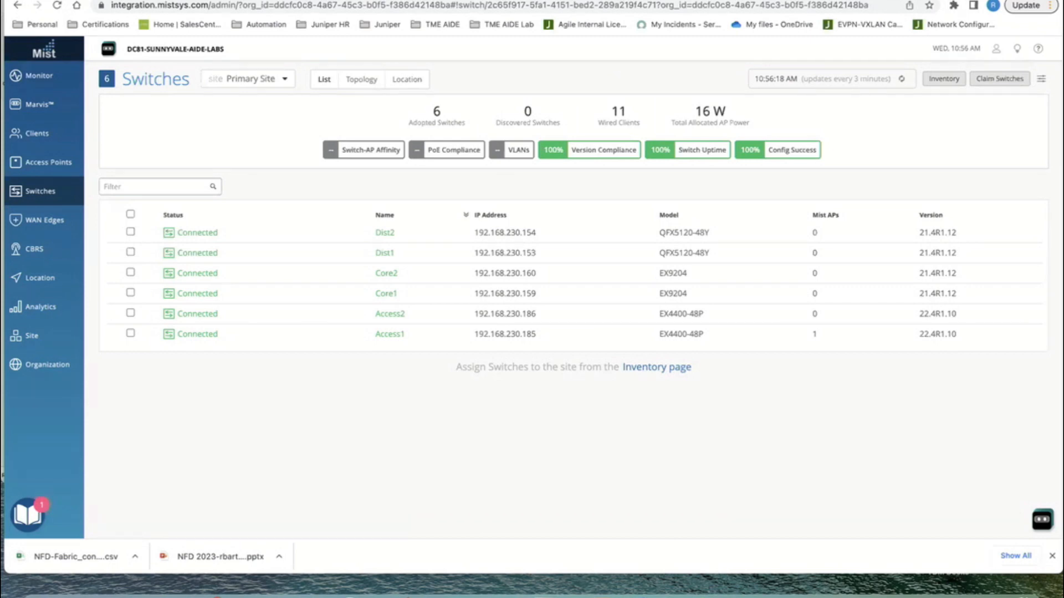
pyautogui.moveTo(47, 364)
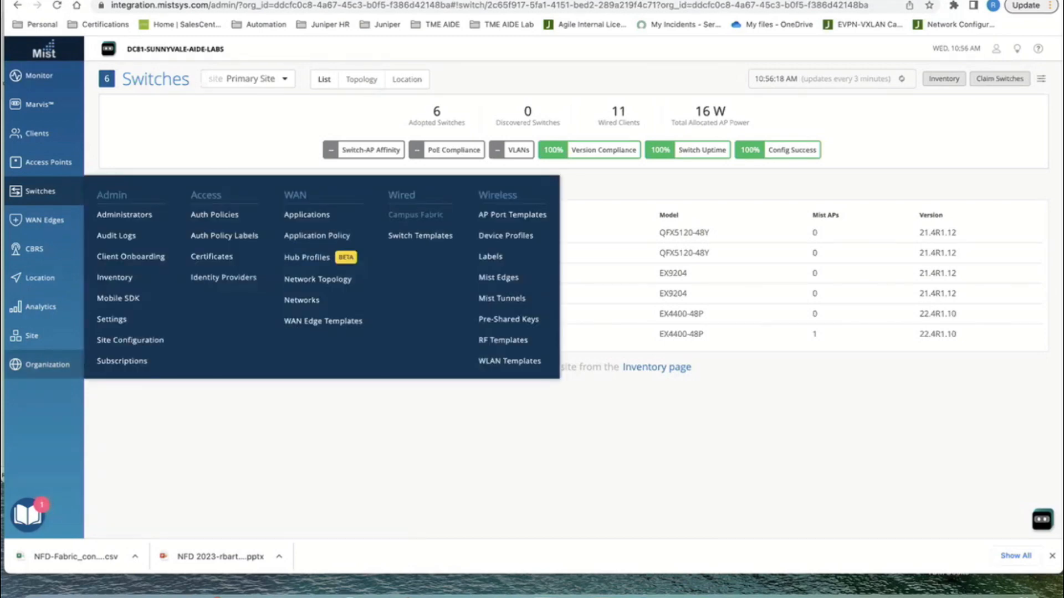
pyautogui.click(415, 215)
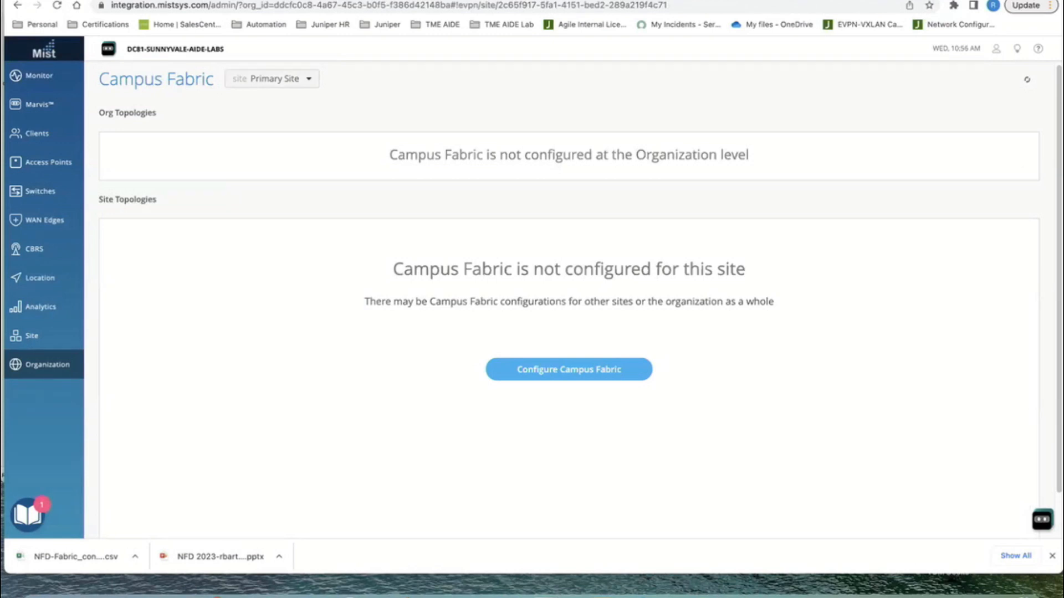
# View the Campus Fabric page at the Entire Org scope and return to the Primary Site scope
pyautogui.click(272, 78)
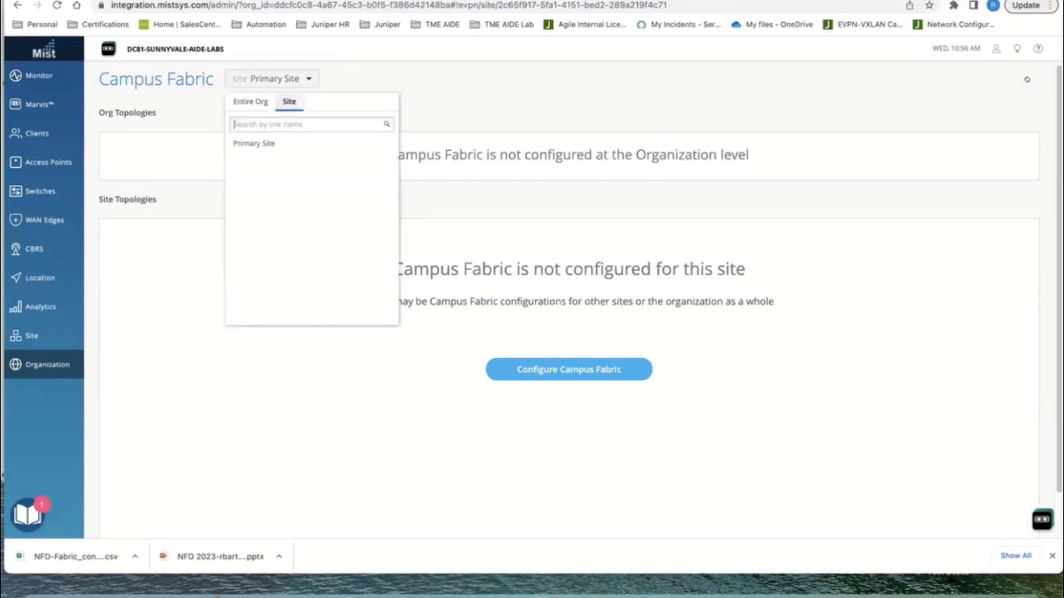
pyautogui.click(251, 102)
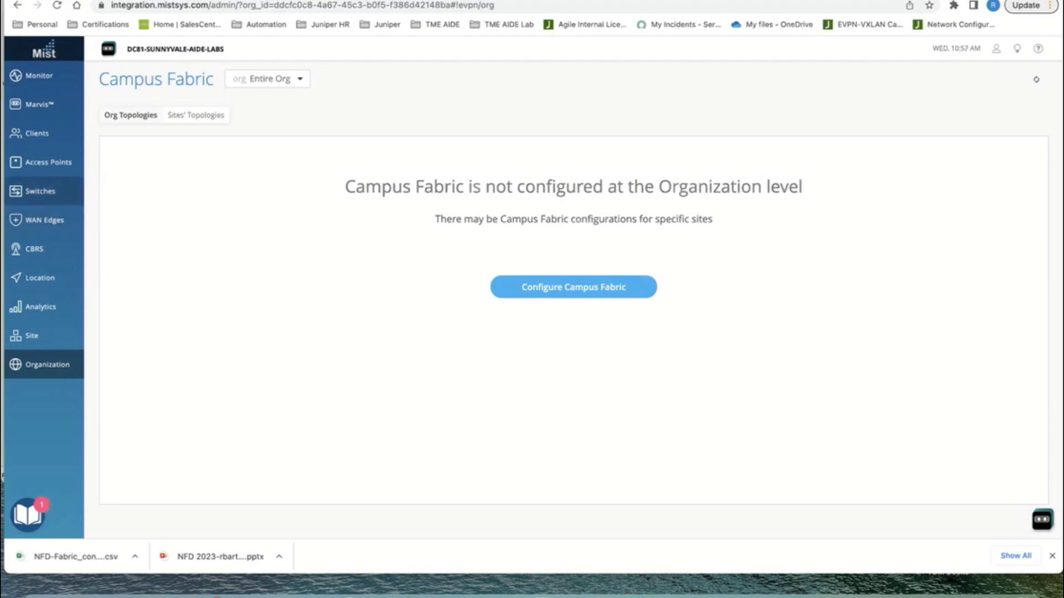
pyautogui.click(268, 78)
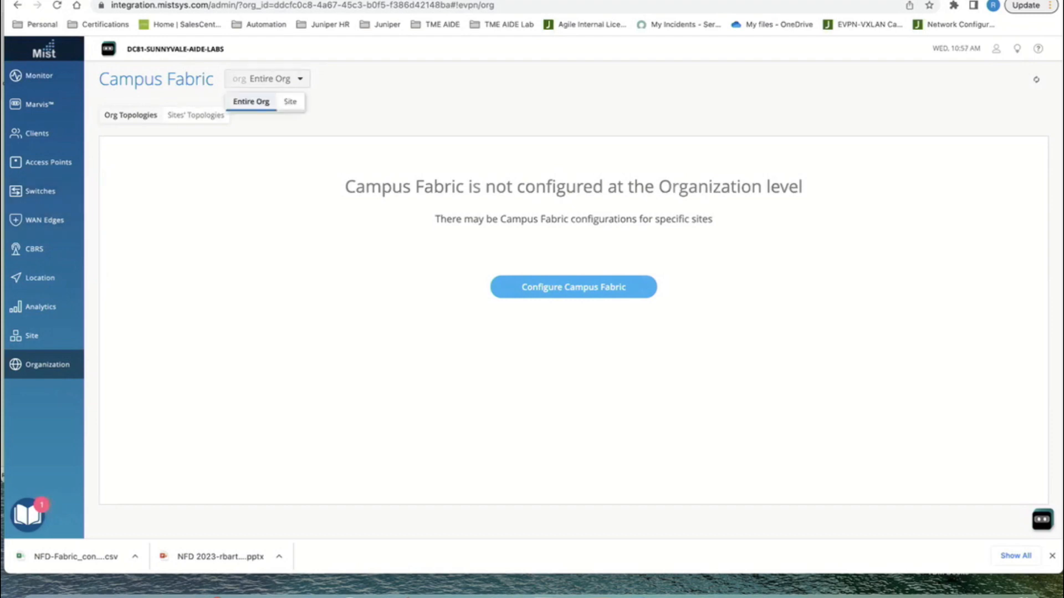
pyautogui.click(290, 101)
pyautogui.click(250, 143)
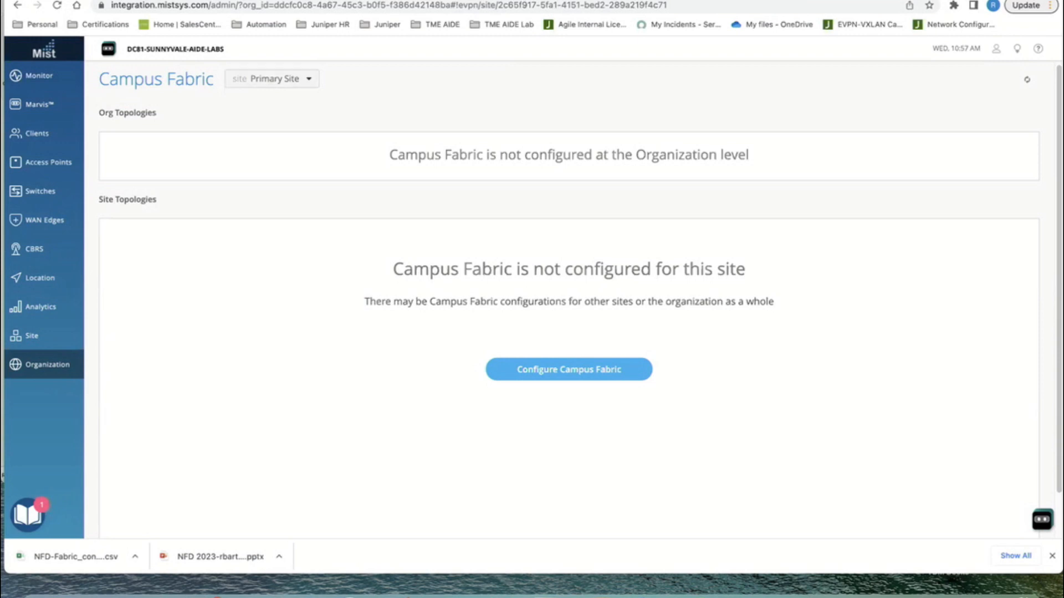
pyautogui.click(272, 78)
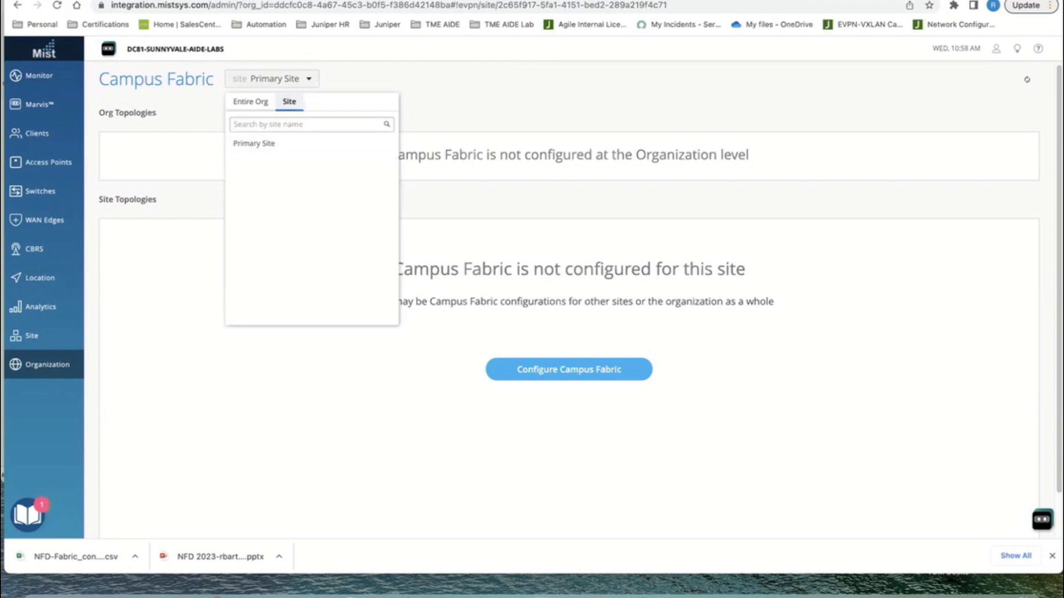
pyautogui.click(254, 144)
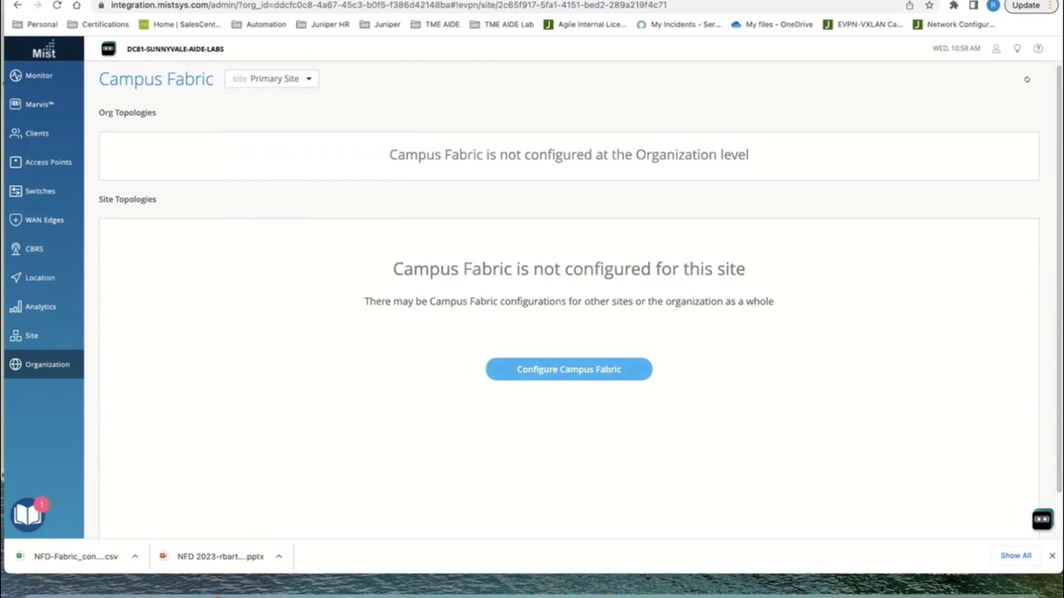
# Examine the topology types in the Primary Site's campus fabric configuration and leave the wizard, discarding changes
pyautogui.click(568, 369)
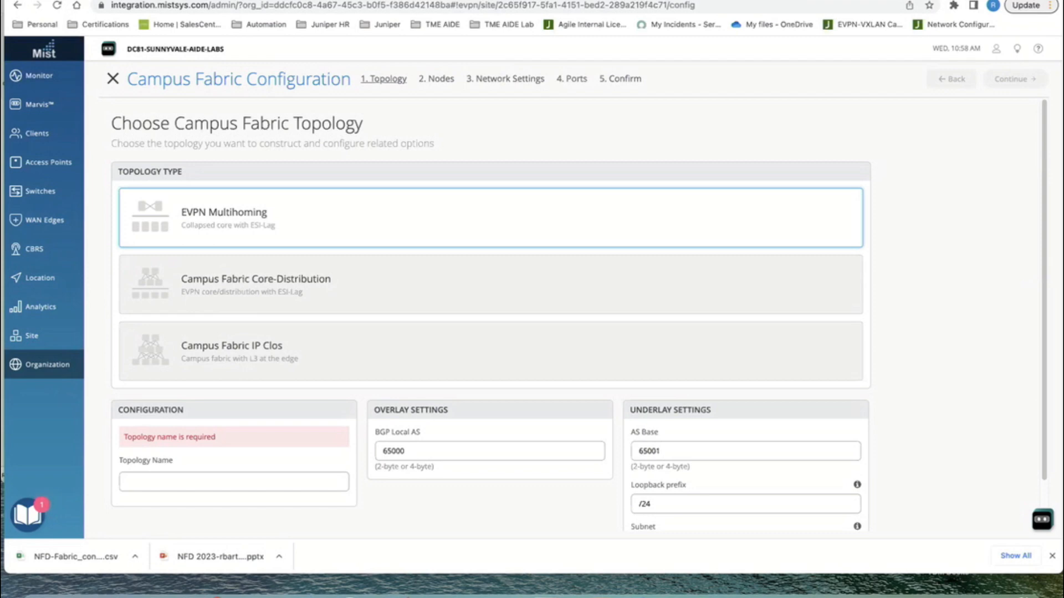
pyautogui.click(113, 78)
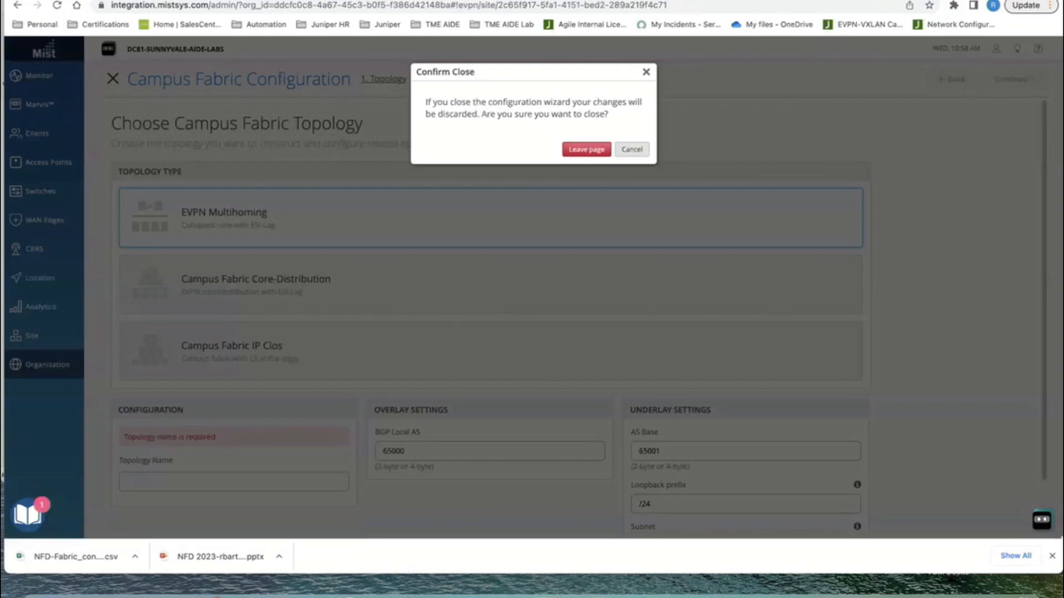
pyautogui.click(586, 150)
# Set the Campus Fabric scope to Entire Org and start configuring a campus fabric there
pyautogui.click(272, 79)
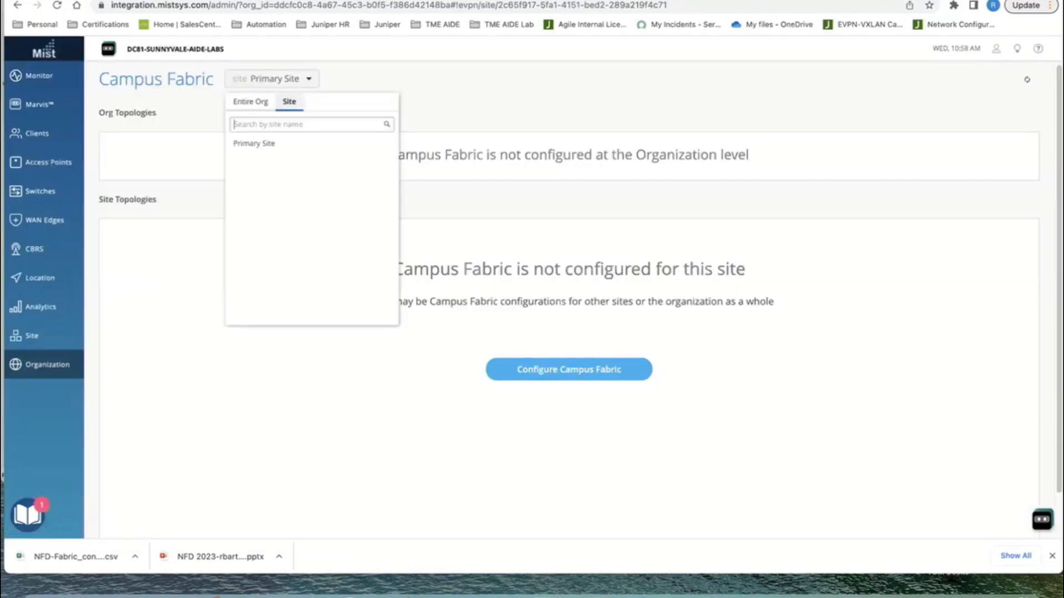
pyautogui.click(251, 102)
pyautogui.click(571, 285)
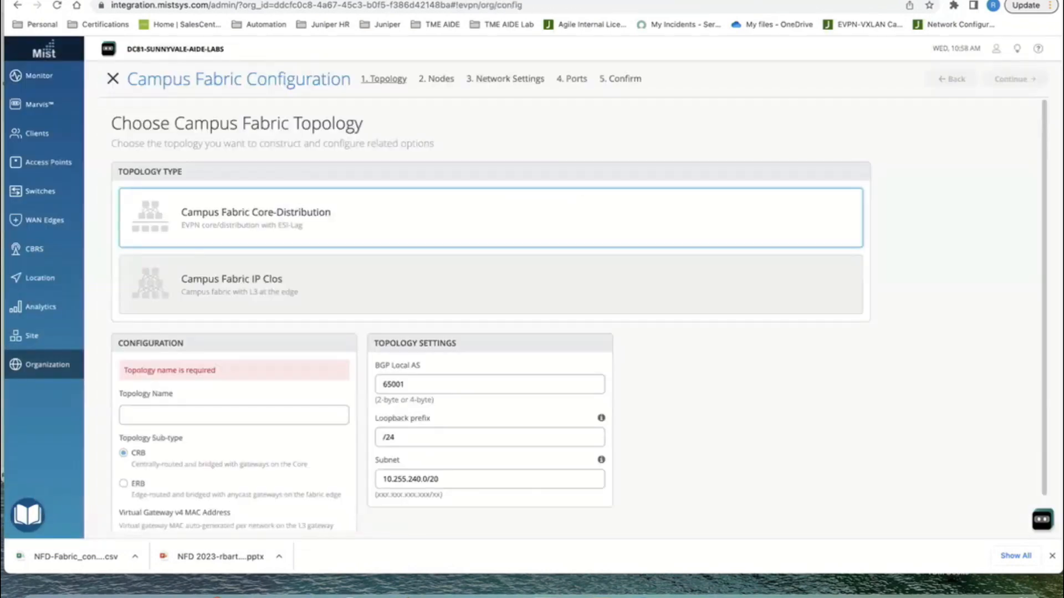
# Choose the Campus Fabric IP Clos topology, name it NFD-Fabric, and continue to the node selection
pyautogui.click(491, 284)
pyautogui.click(234, 415)
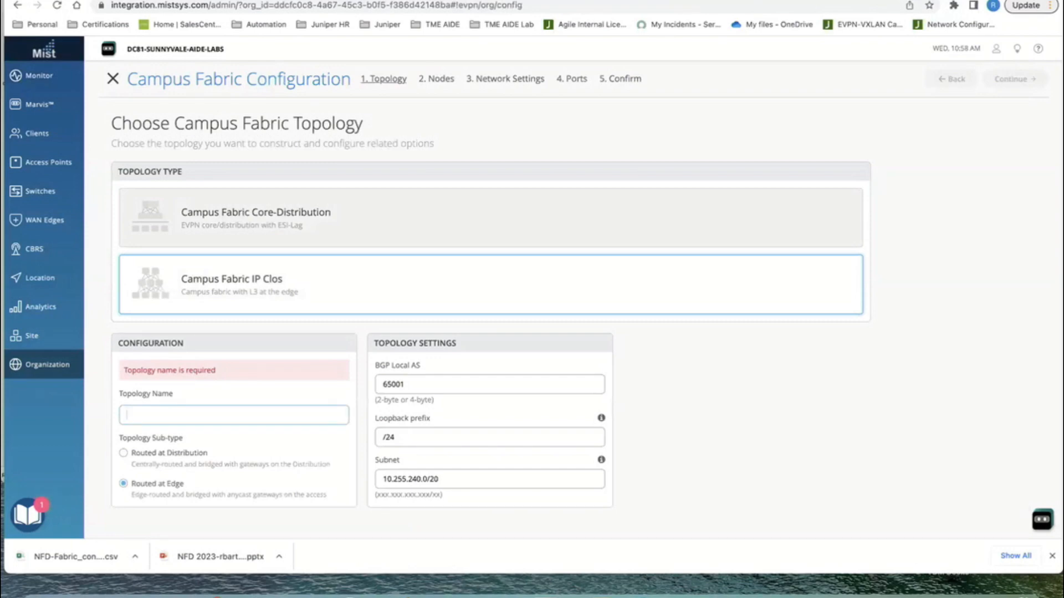
pyautogui.write('NFD-Fab')
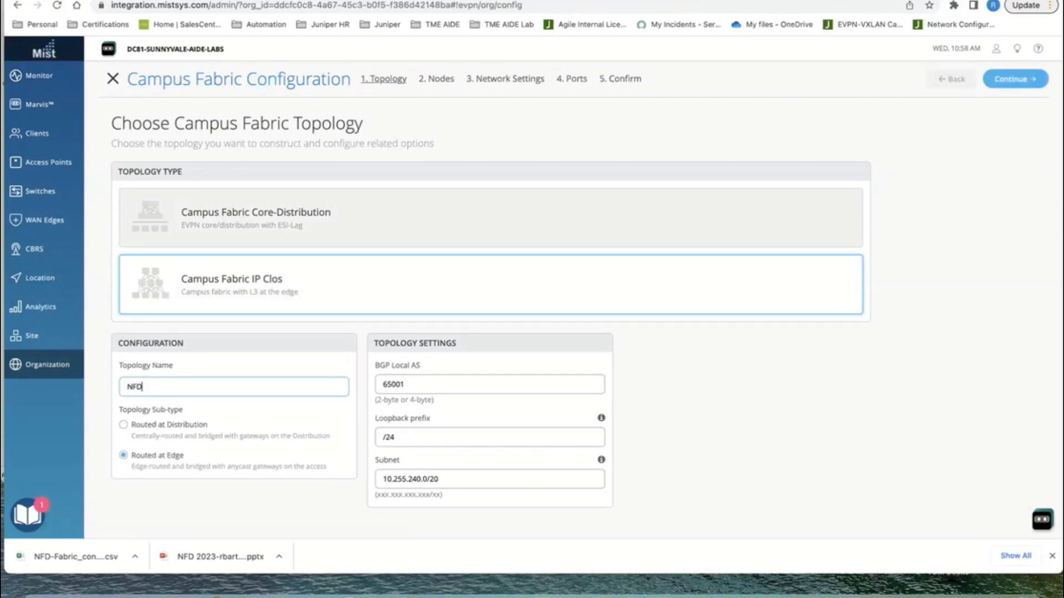
pyautogui.write('ric')
pyautogui.click(1015, 78)
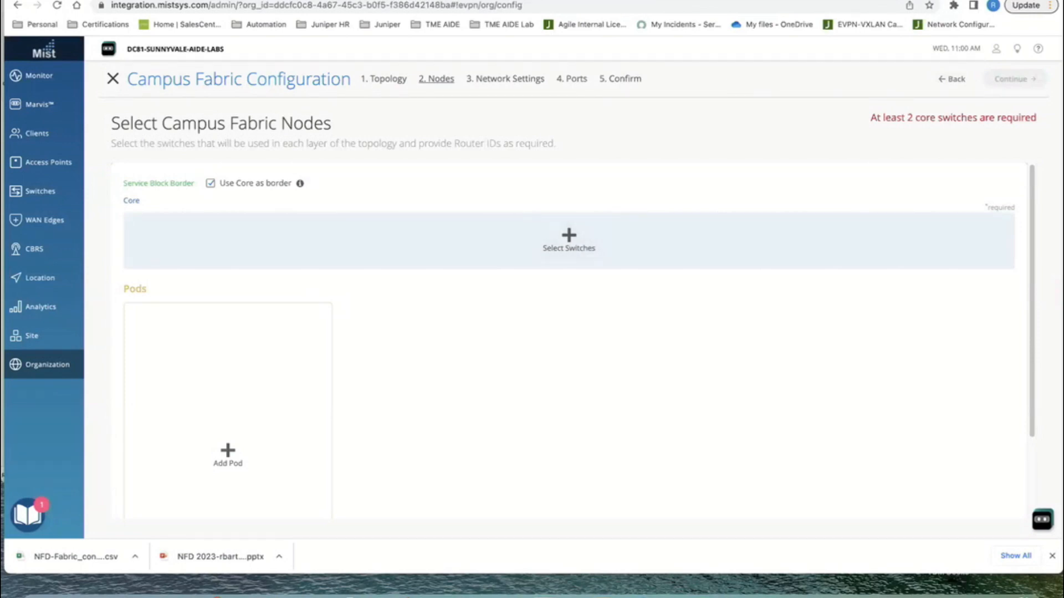
# Review the switches available for the core layer and close the list without selecting any
pyautogui.click(568, 241)
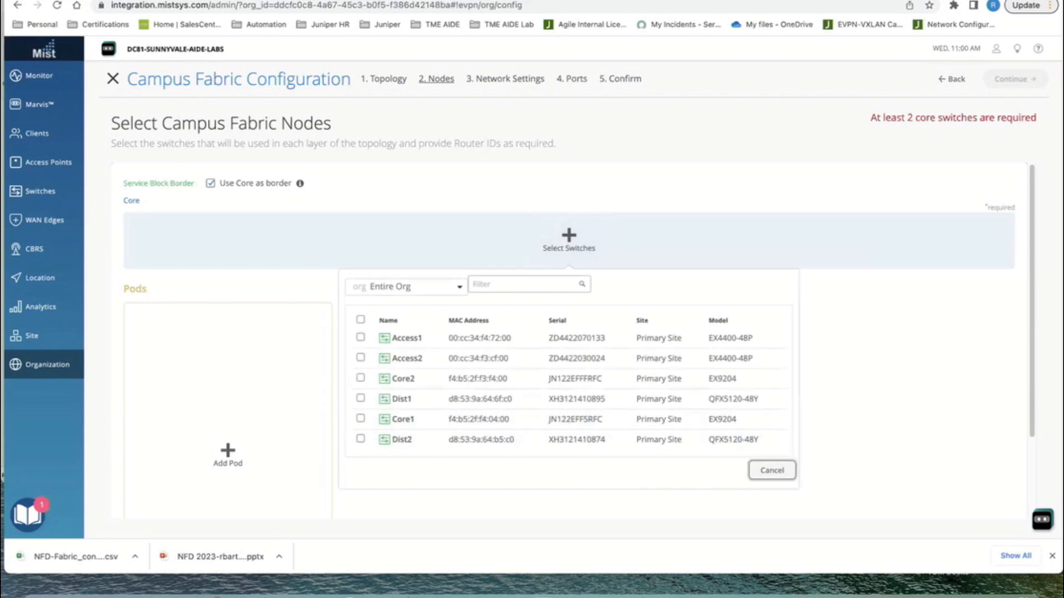
pyautogui.click(771, 470)
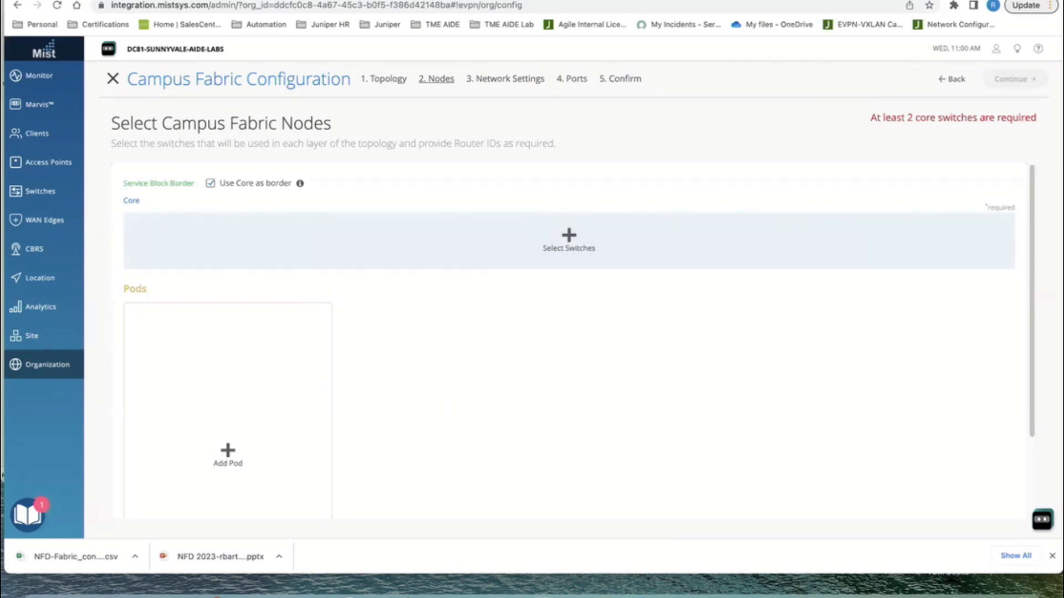
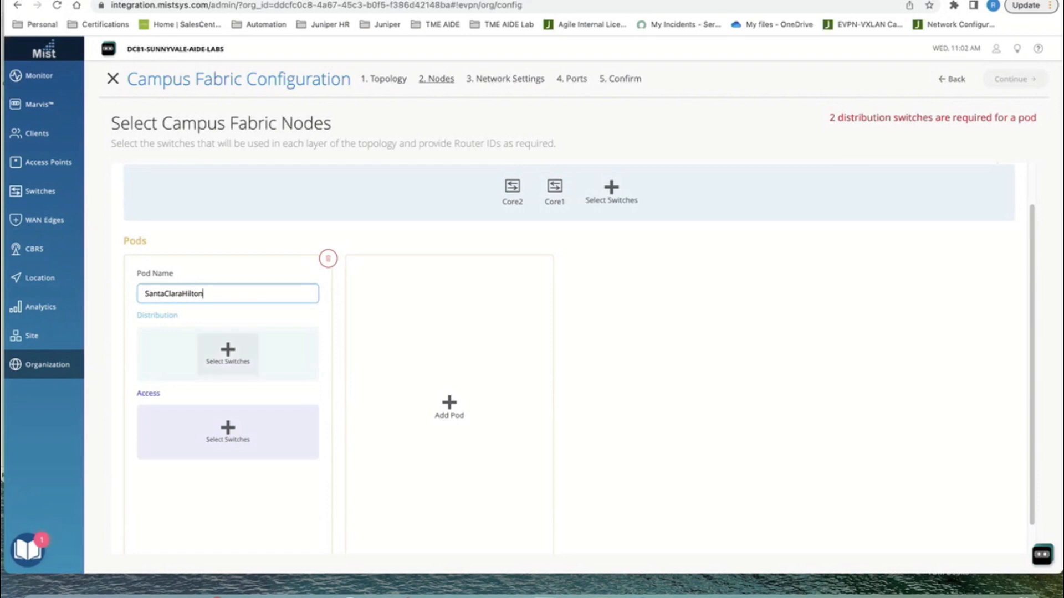
# Assign Dist1 and Dist2 as the distribution switches of the SantaClaraHilton pod
pyautogui.click(227, 355)
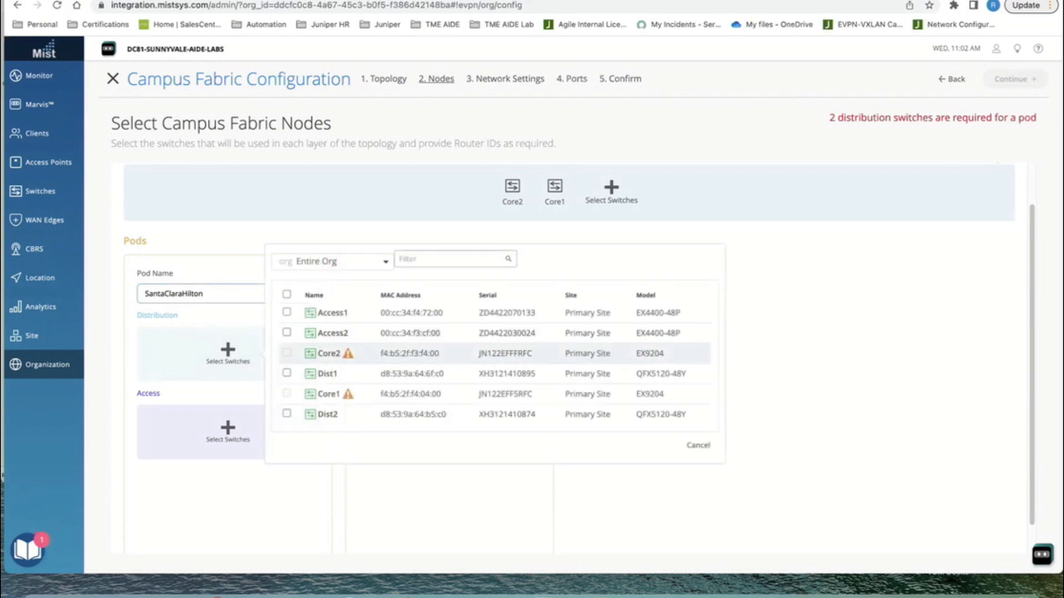
pyautogui.click(286, 373)
pyautogui.click(287, 413)
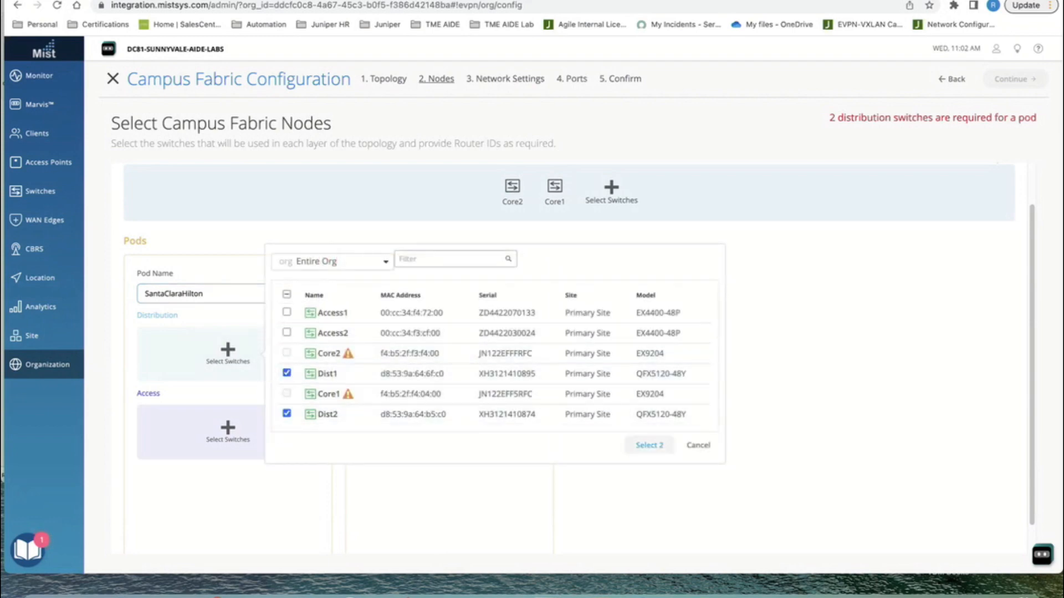
pyautogui.click(649, 445)
# Add Access2 as the access switch of the SantaClaraHilton pod
pyautogui.click(227, 435)
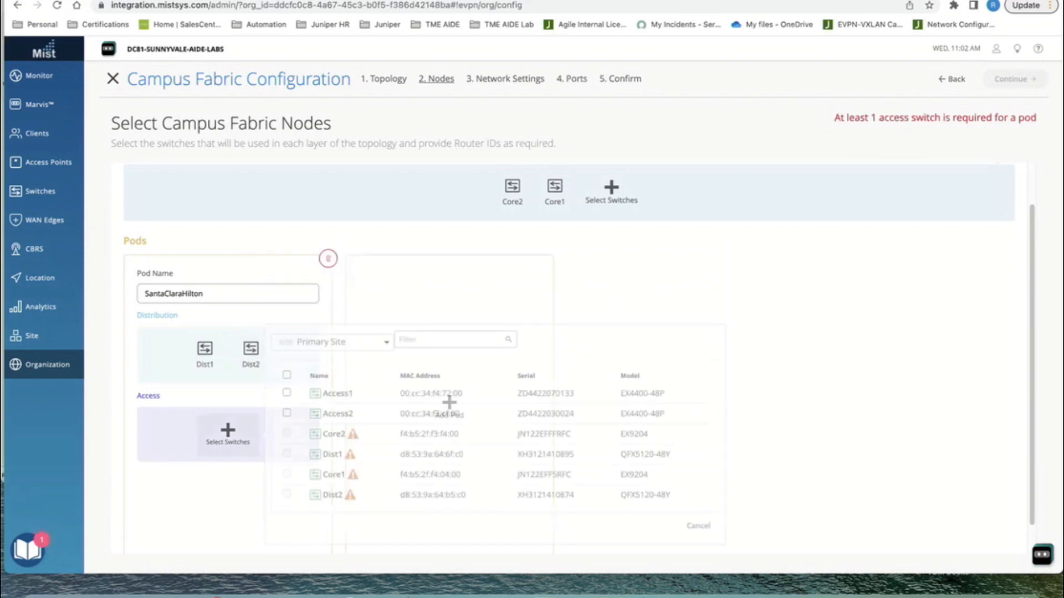
pyautogui.click(286, 413)
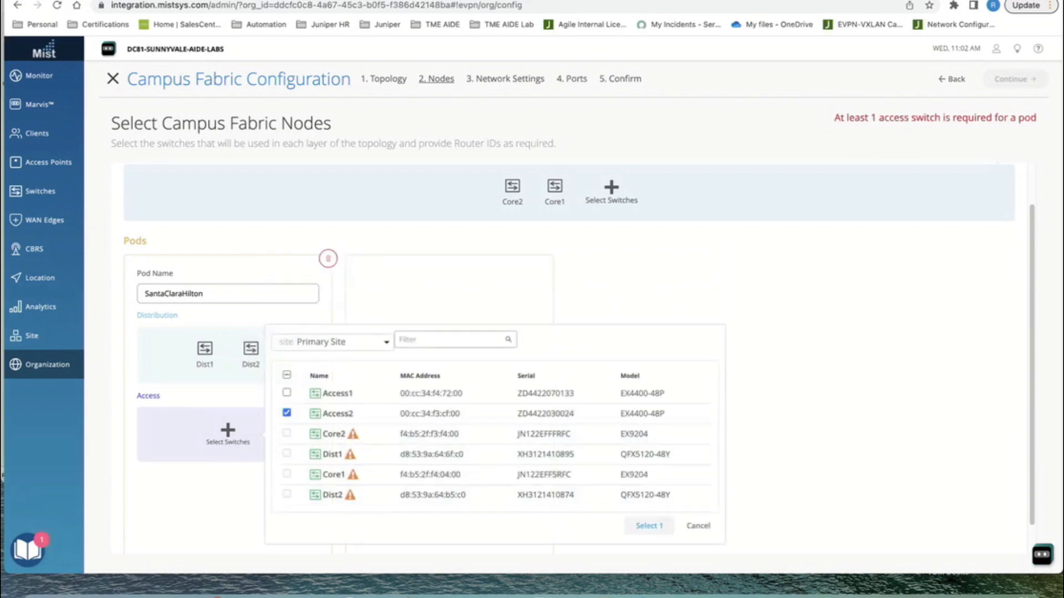
pyautogui.click(648, 526)
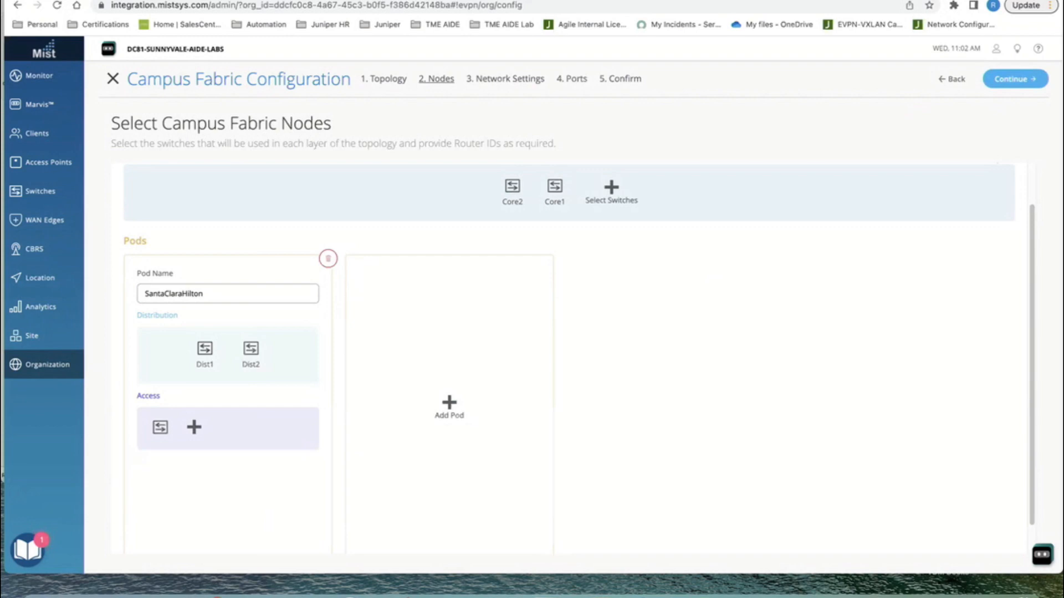
# Disable the use of the core as border for the service block border
pyautogui.moveTo(51, 364)
pyautogui.scroll(2, 568, 360)
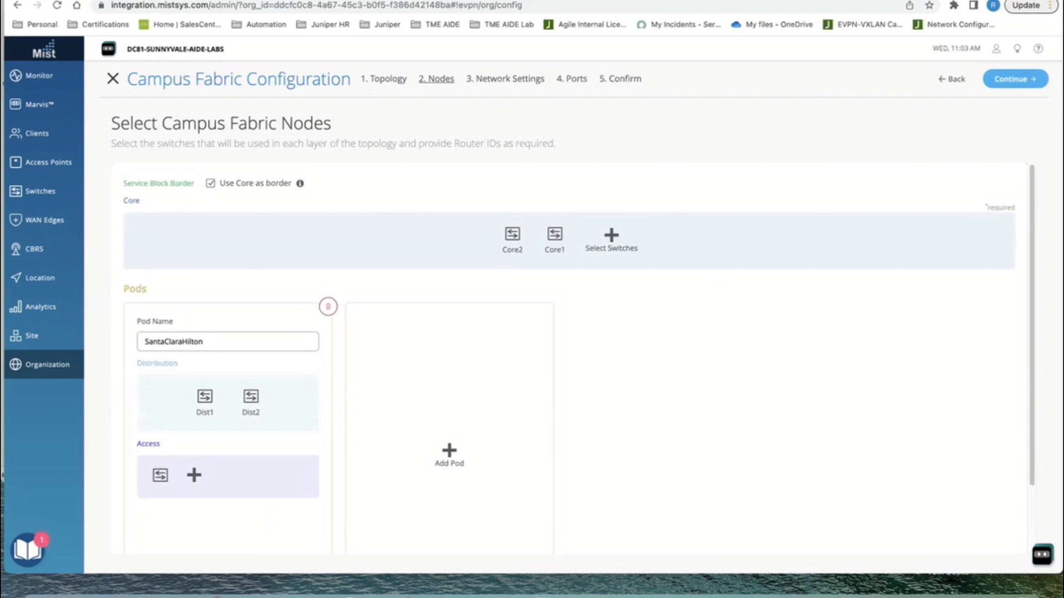
pyautogui.click(211, 183)
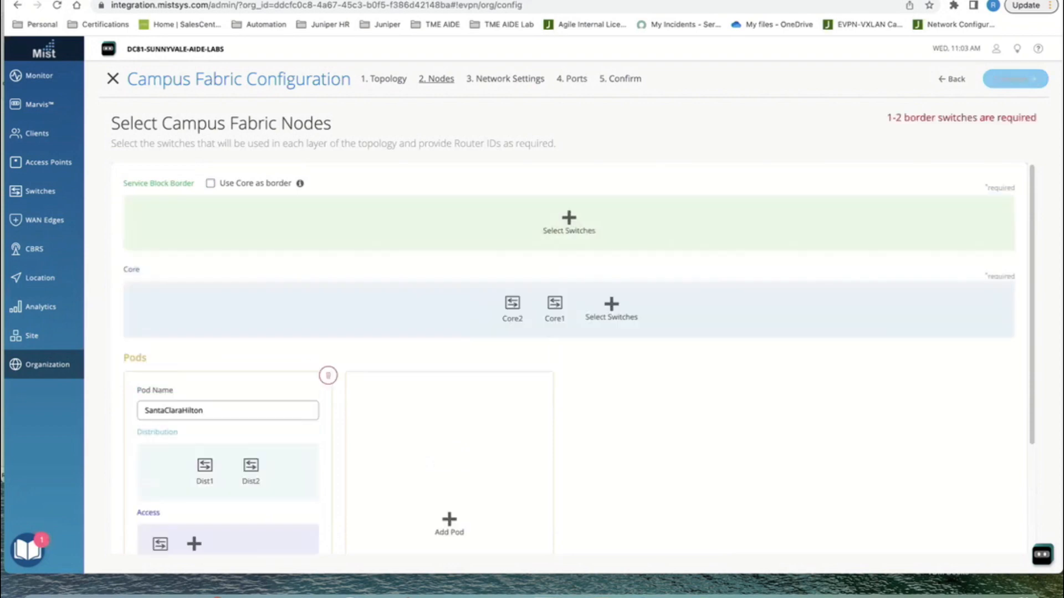
# Review the switches available for the service block border and close the list without selecting any
pyautogui.click(569, 221)
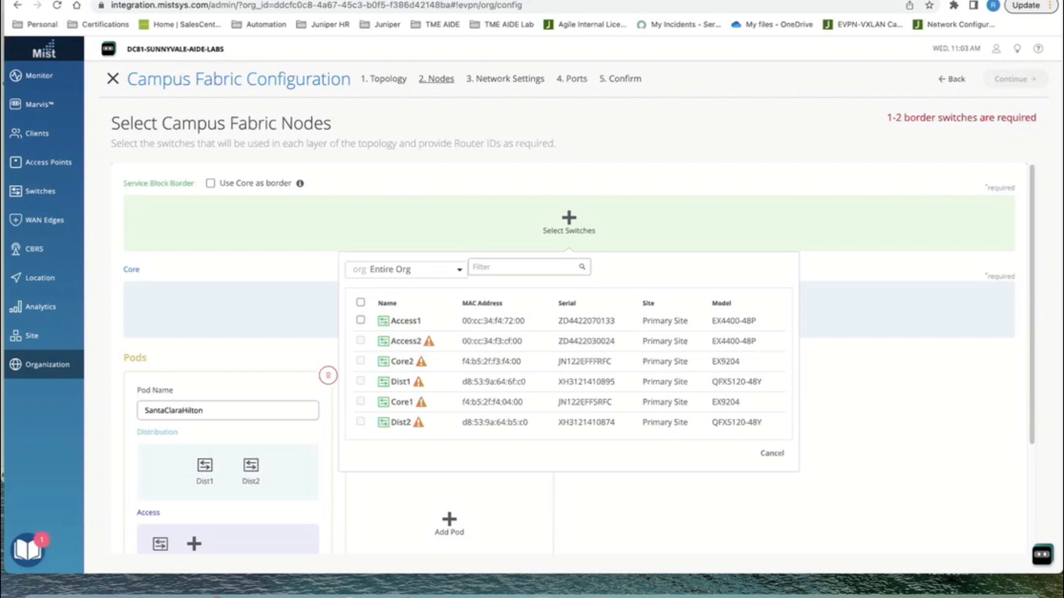
pyautogui.click(772, 454)
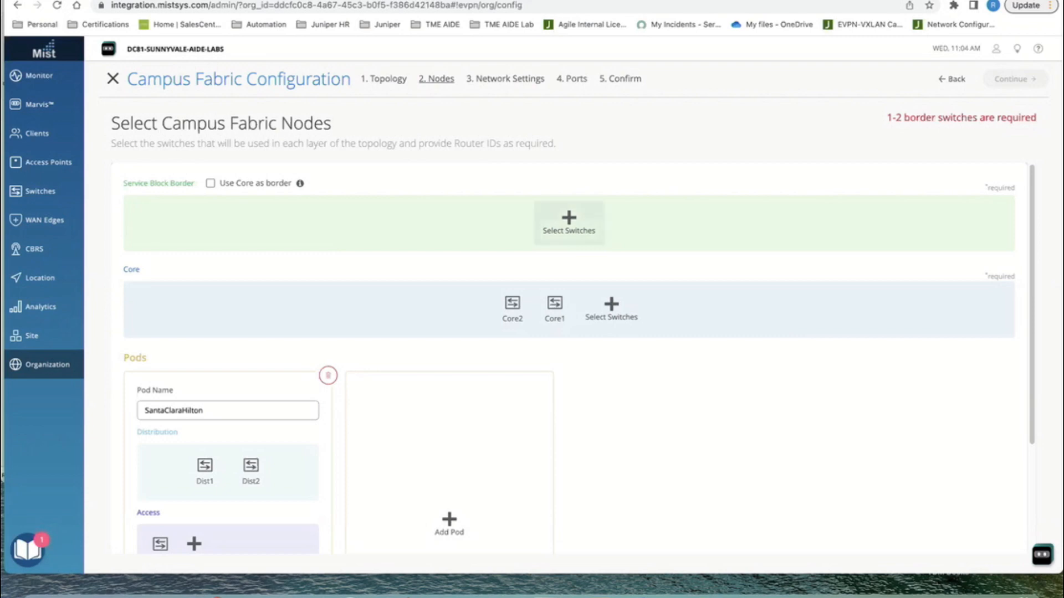
pyautogui.click(569, 222)
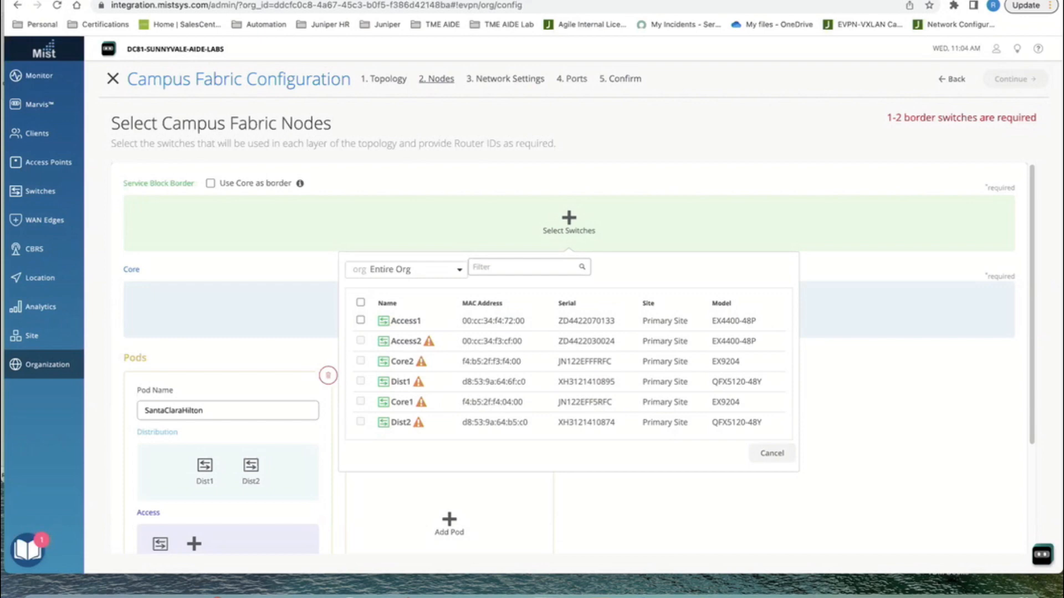
pyautogui.click(772, 453)
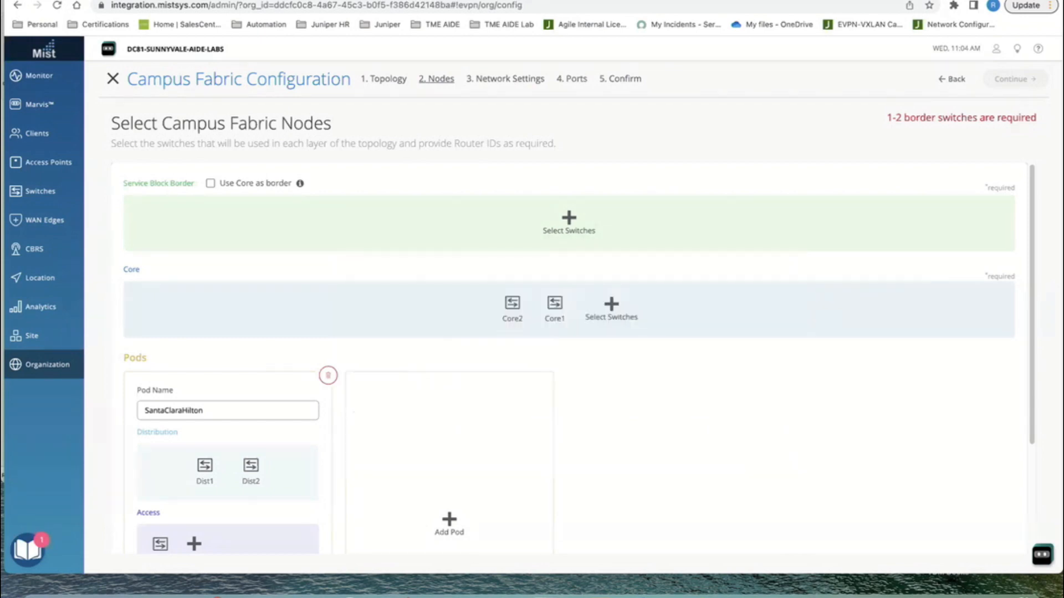
# Enable the use of the core as border and continue to the network settings
pyautogui.click(211, 184)
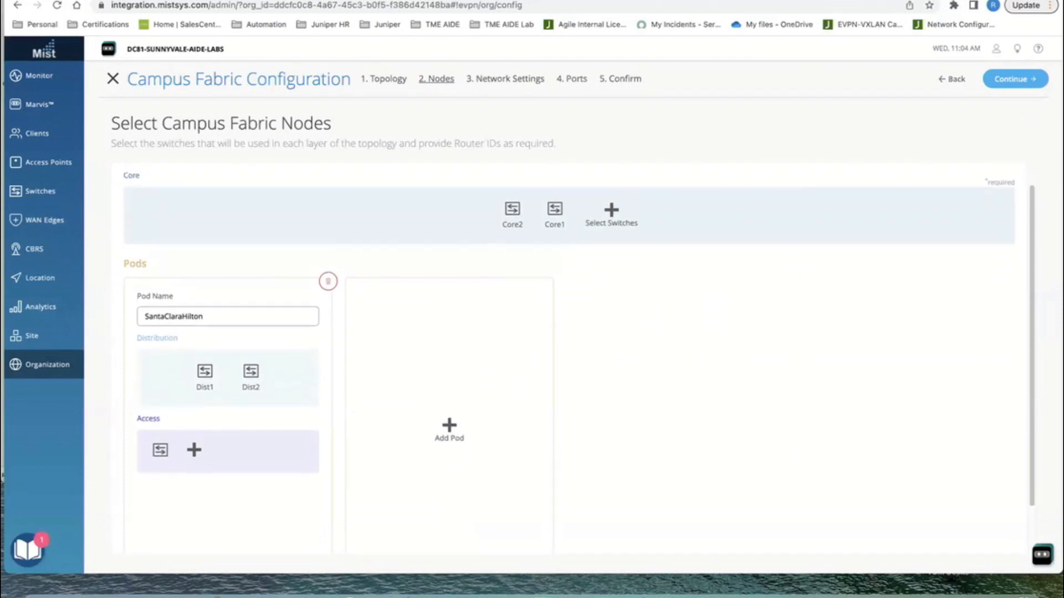
pyautogui.scroll(1, 568, 358)
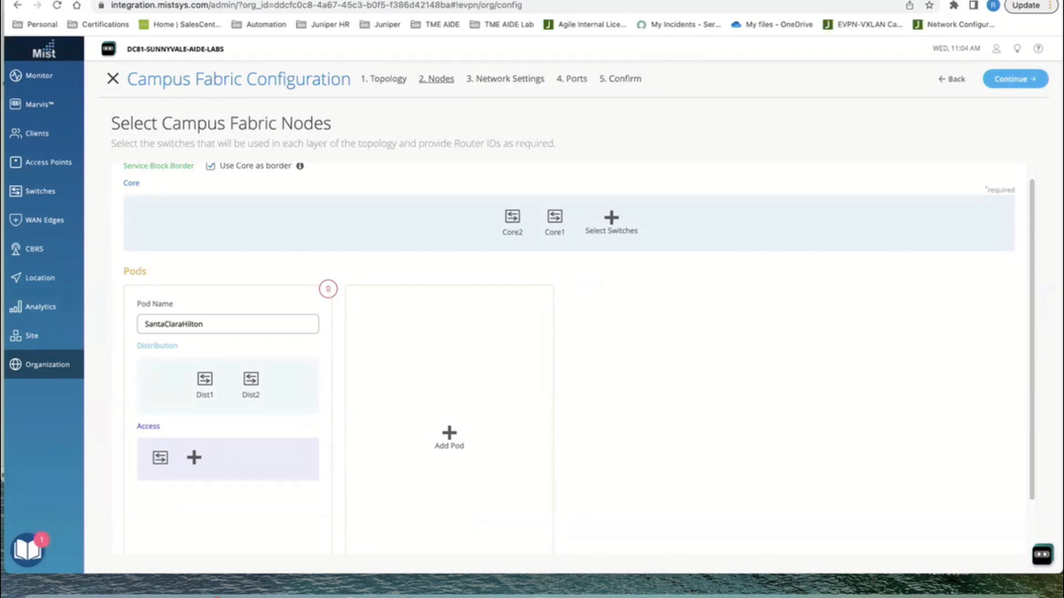
pyautogui.scroll(2, 579, 331)
pyautogui.click(1015, 79)
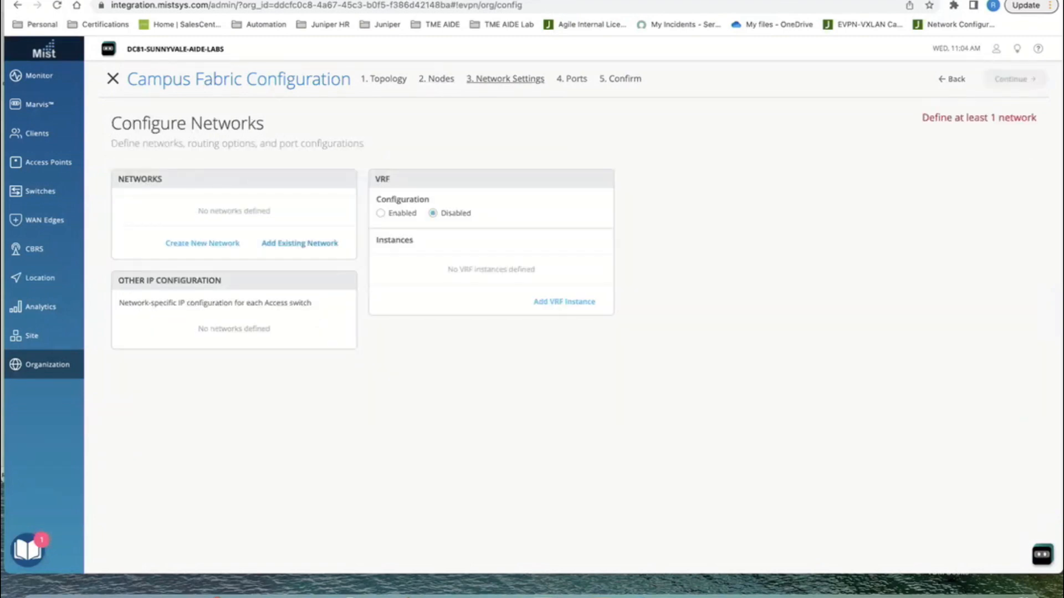
# Add vlan1033, vlan1088 and vlan1099 from the NFD-Fabric template, and review Access2's IP configuration without changing it
pyautogui.click(299, 243)
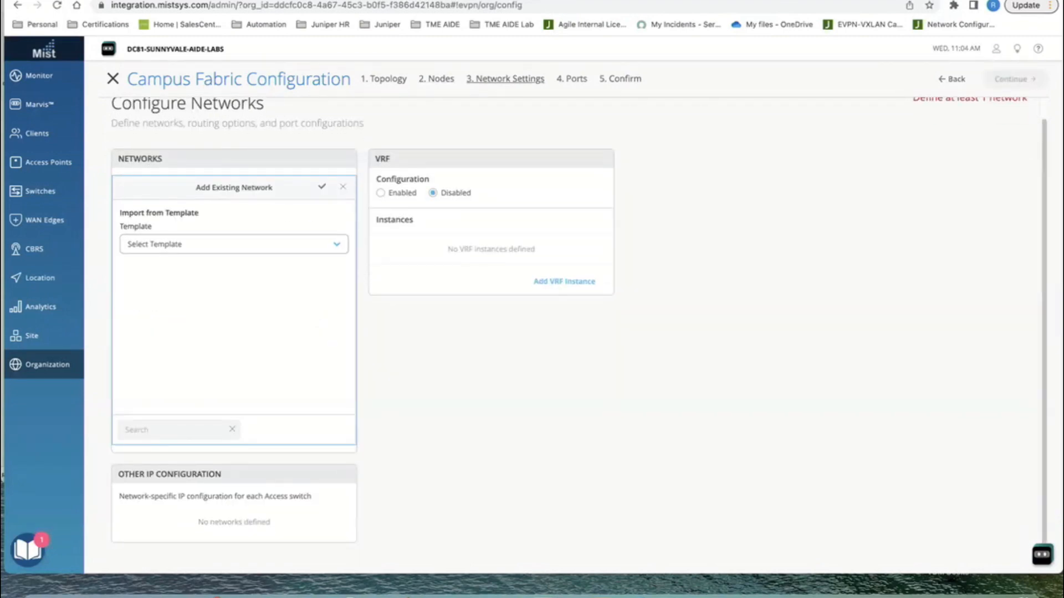
pyautogui.click(234, 245)
pyautogui.click(234, 270)
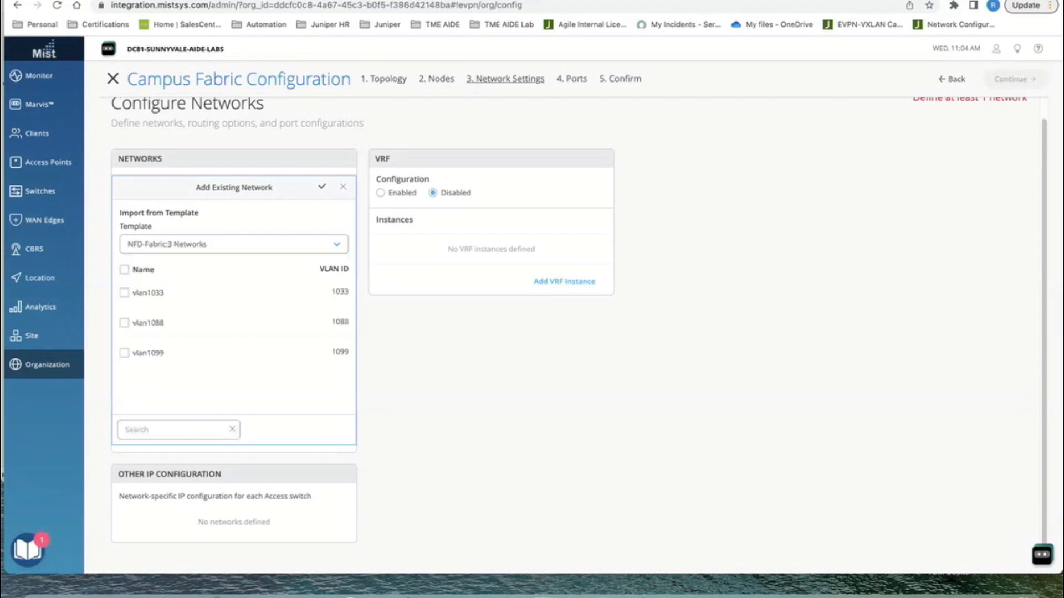
pyautogui.click(124, 270)
pyautogui.click(321, 187)
pyautogui.click(327, 390)
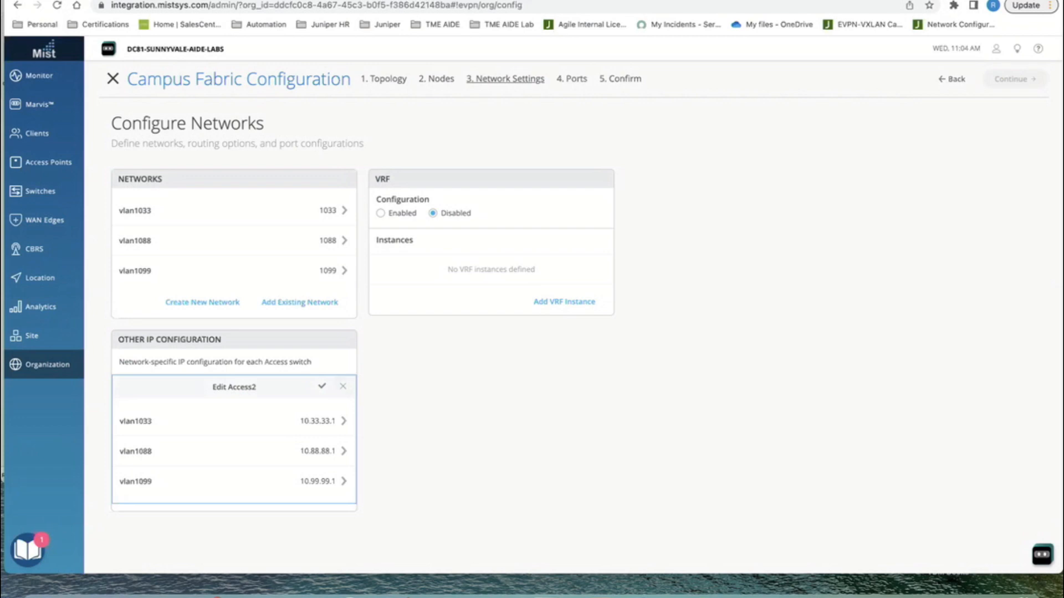
pyautogui.click(343, 386)
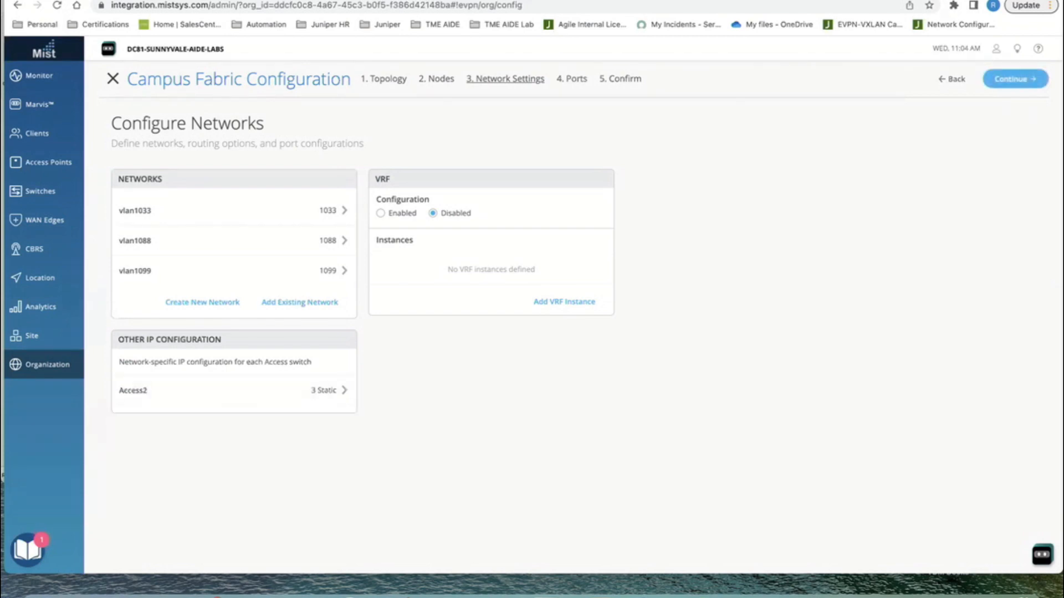
# Enable VRF configuration and create a VRF instance named corp-it containing vlan1088 and vlan1099
pyautogui.click(380, 213)
pyautogui.click(554, 301)
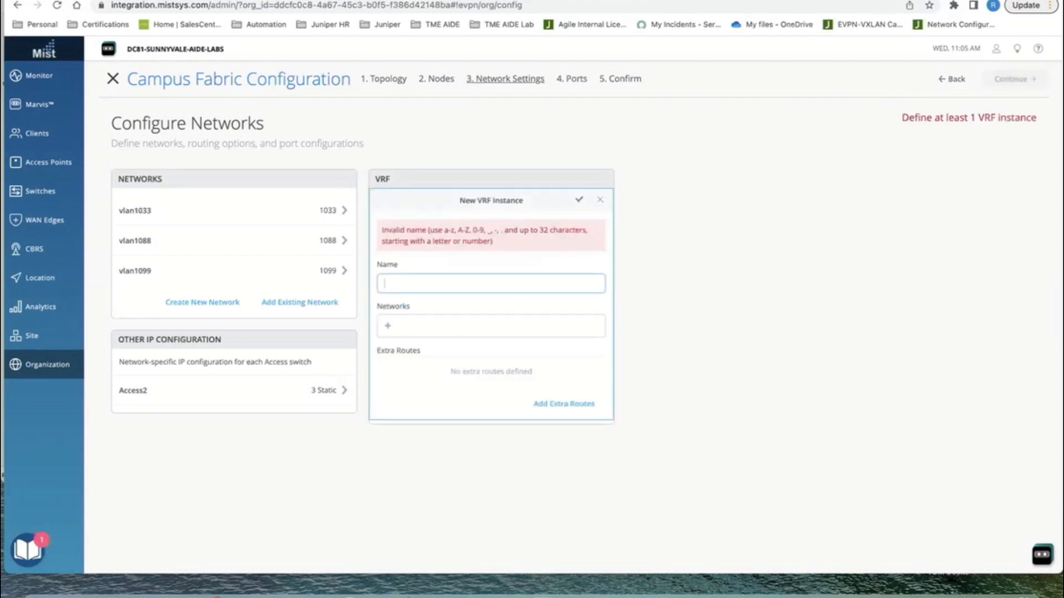
pyautogui.write('corp-it')
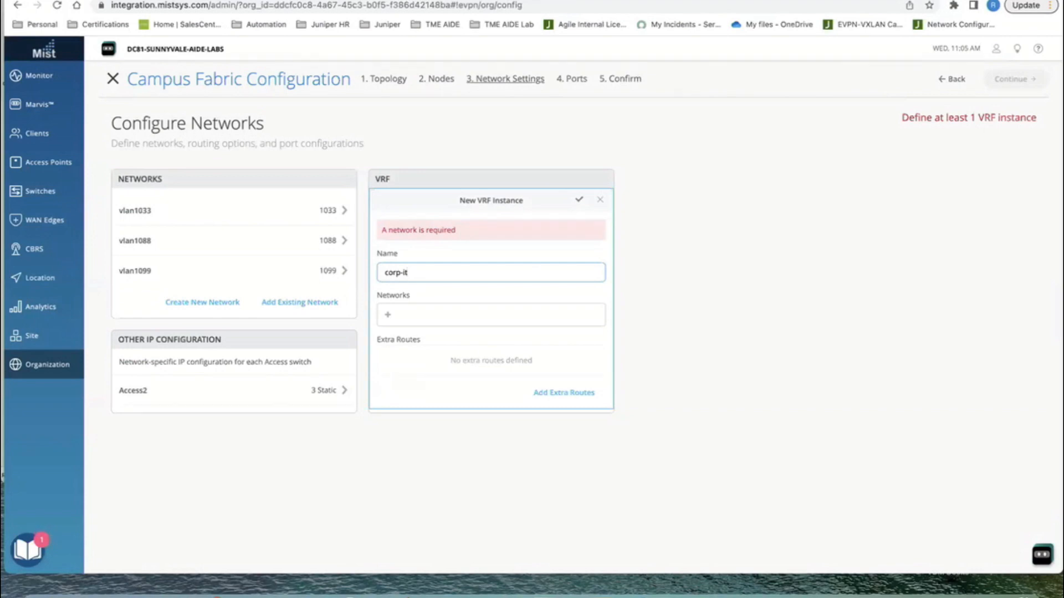
pyautogui.click(387, 315)
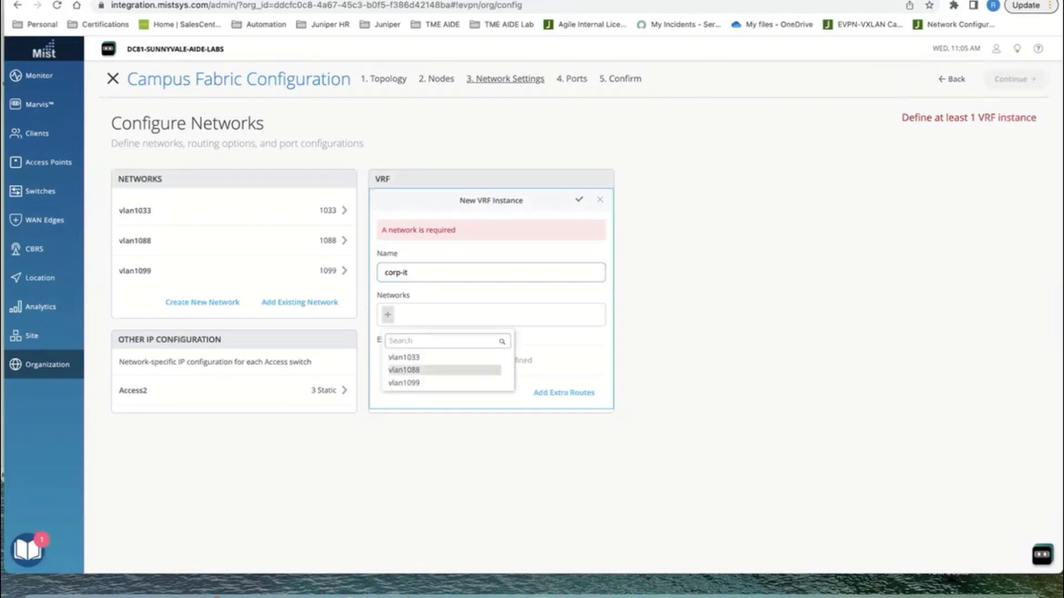
pyautogui.click(410, 369)
pyautogui.click(439, 287)
pyautogui.click(451, 342)
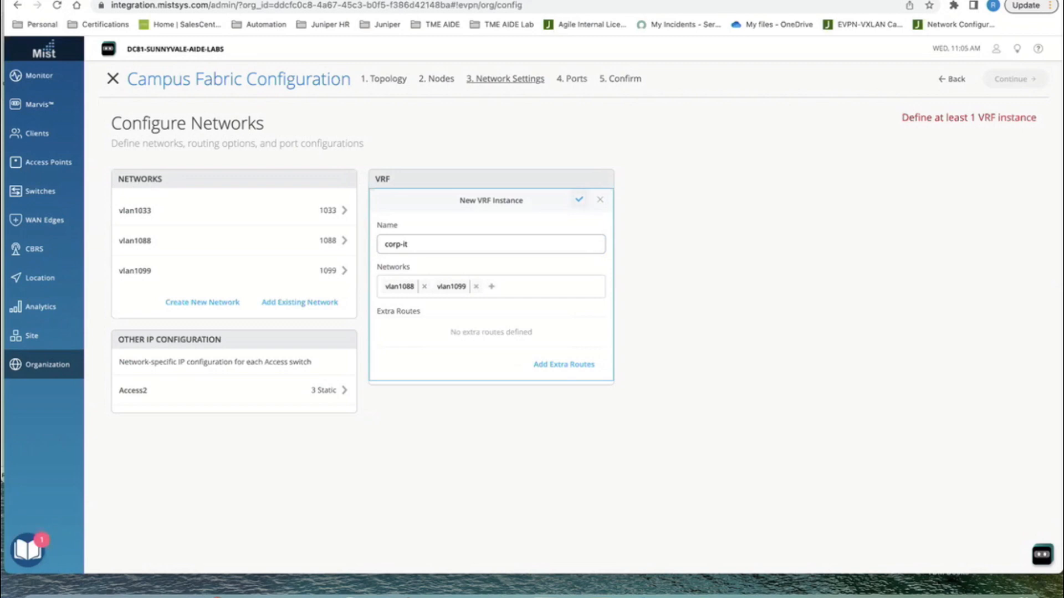
pyautogui.click(579, 200)
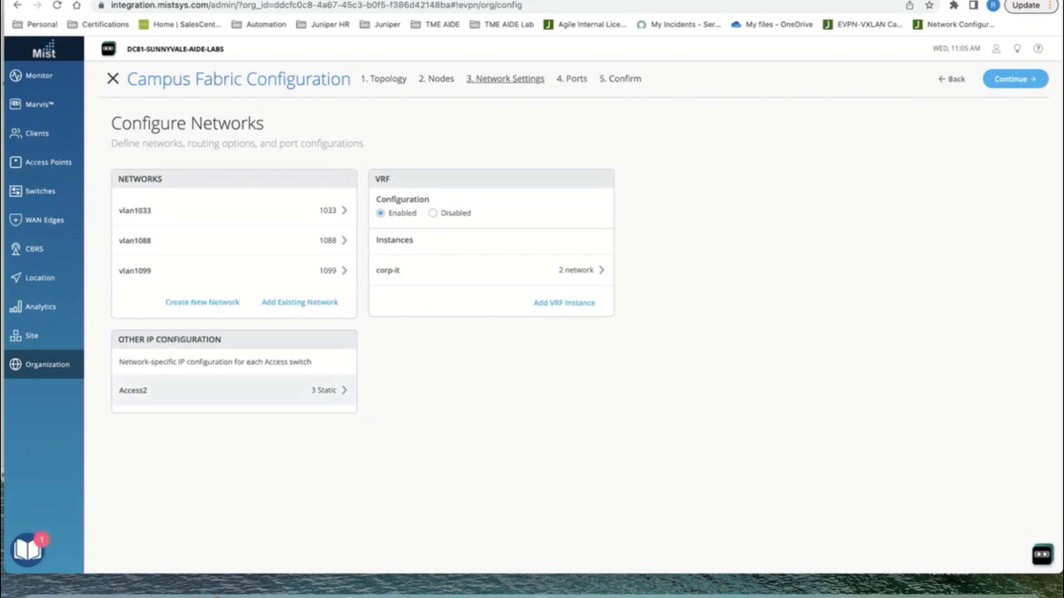
# Review Access2's network-specific IP addresses and the vlan1033 network definition, and close both without changes
pyautogui.click(344, 390)
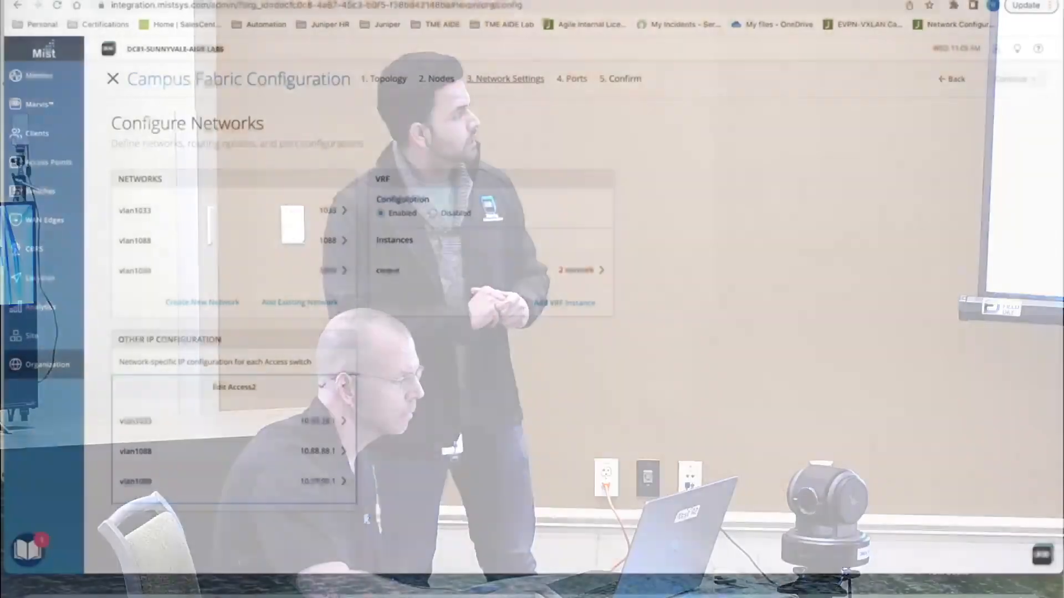
pyautogui.scroll(-1, 578, 331)
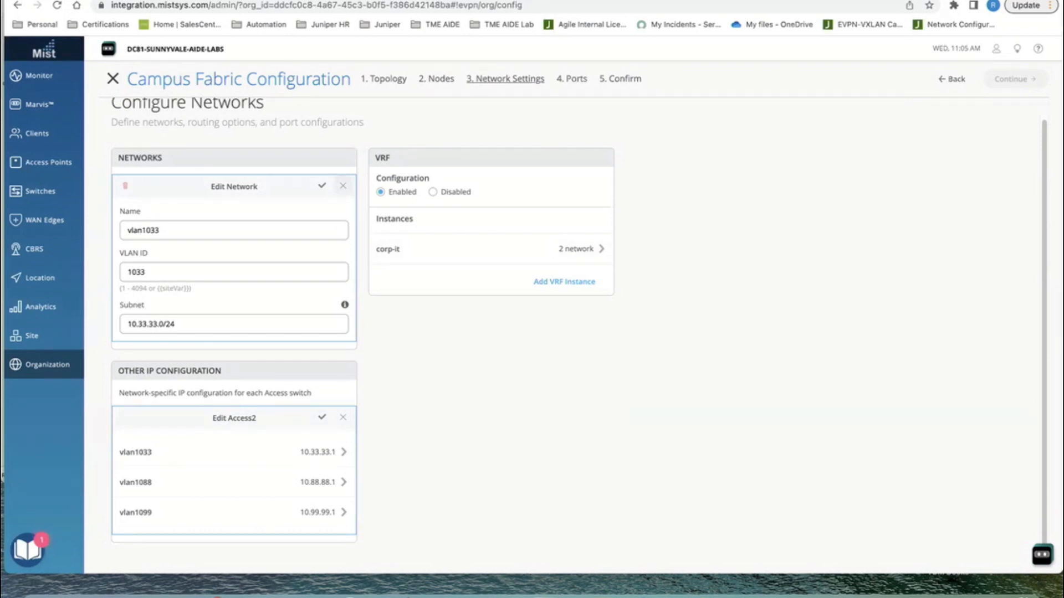
pyautogui.click(342, 186)
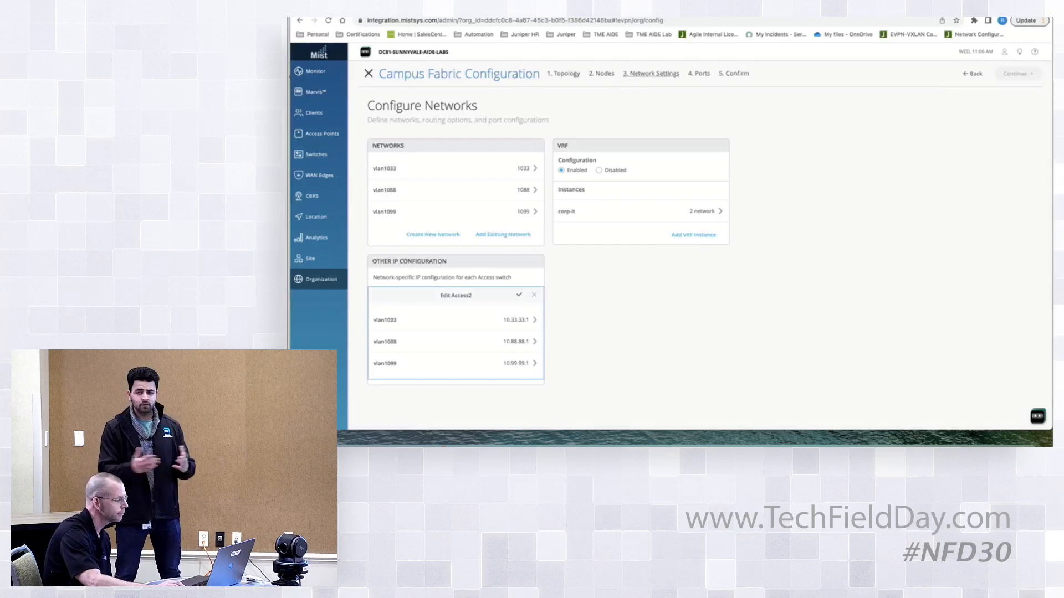
pyautogui.click(534, 295)
# Create a second VRF instance named guest-wifi containing vlan1033
pyautogui.click(693, 235)
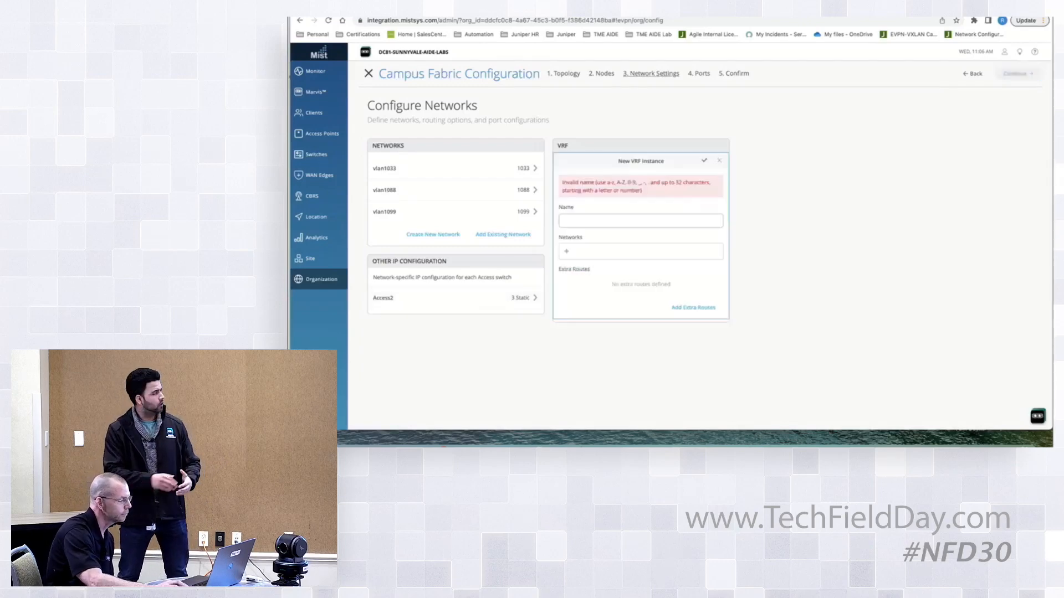
pyautogui.write('auest')
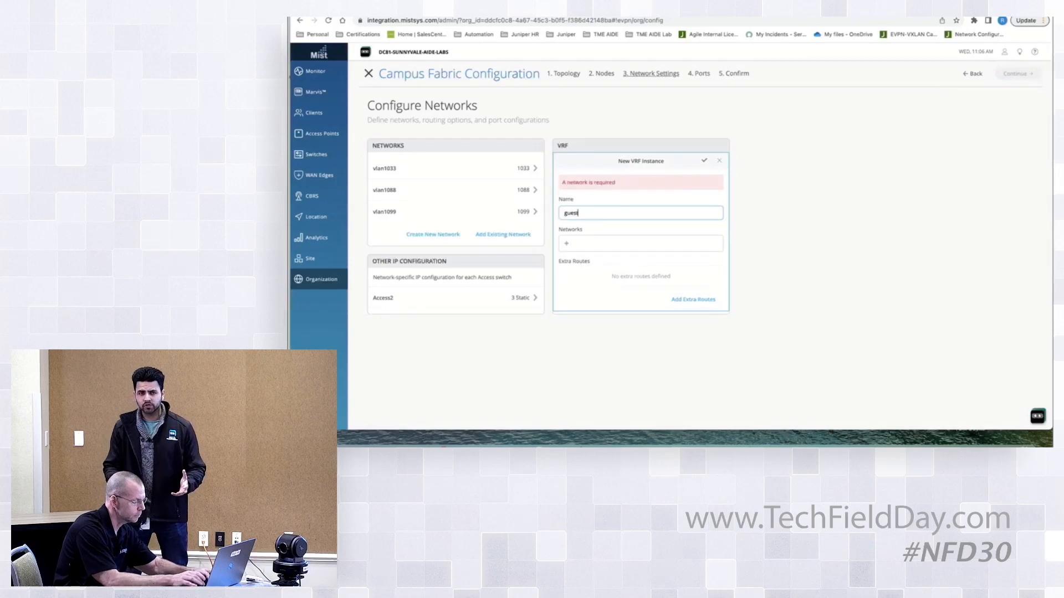
pyautogui.write('-wifi')
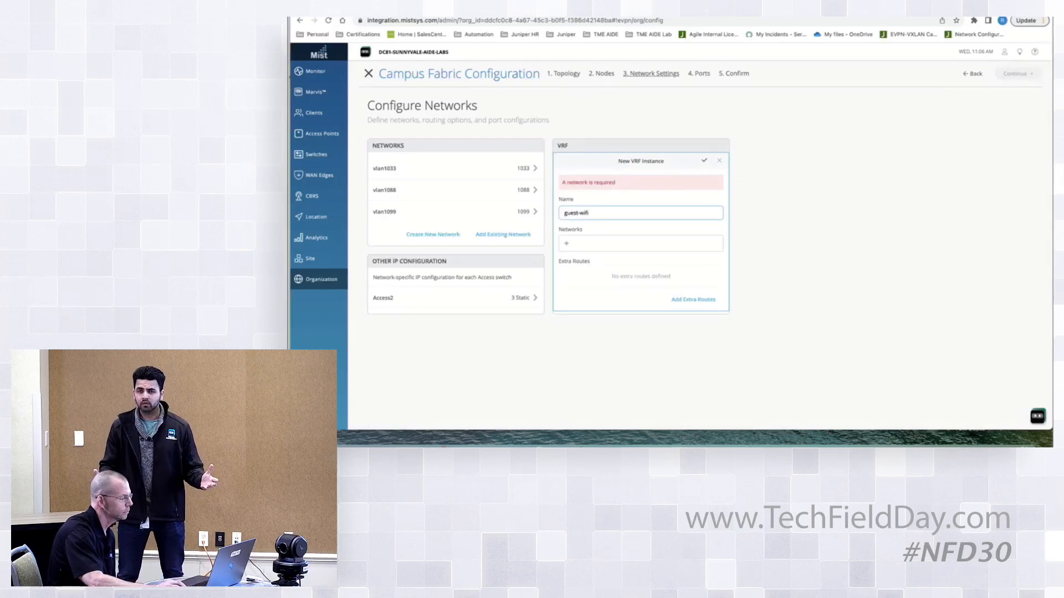
pyautogui.click(566, 243)
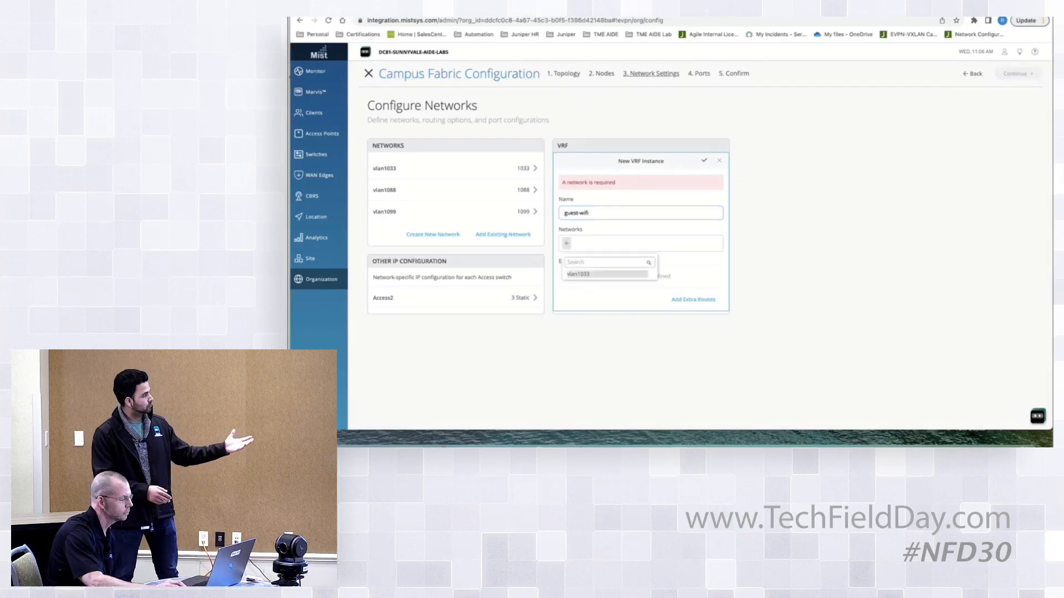
pyautogui.click(579, 272)
pyautogui.click(704, 160)
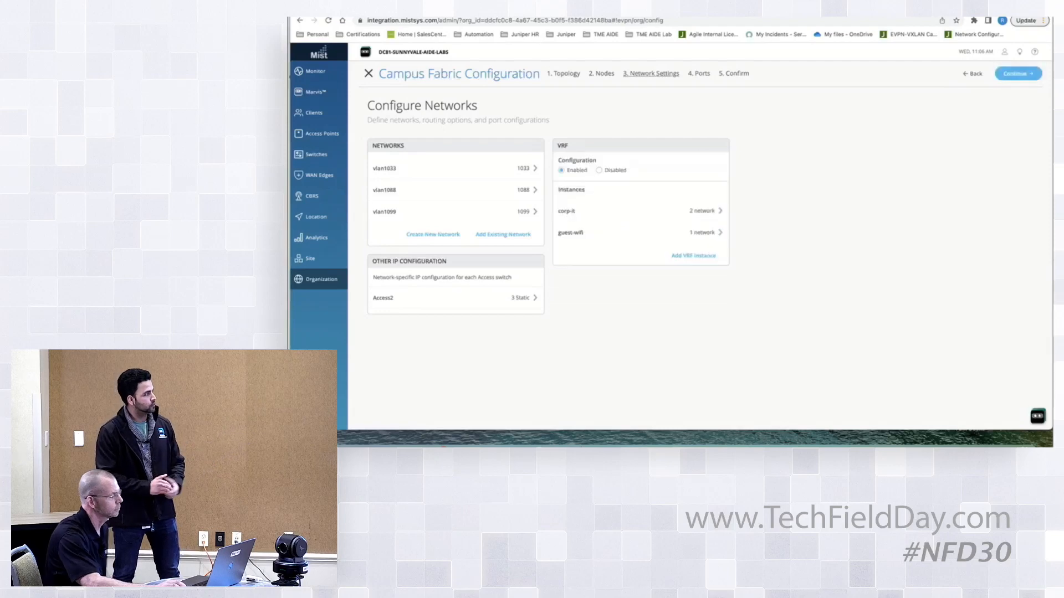
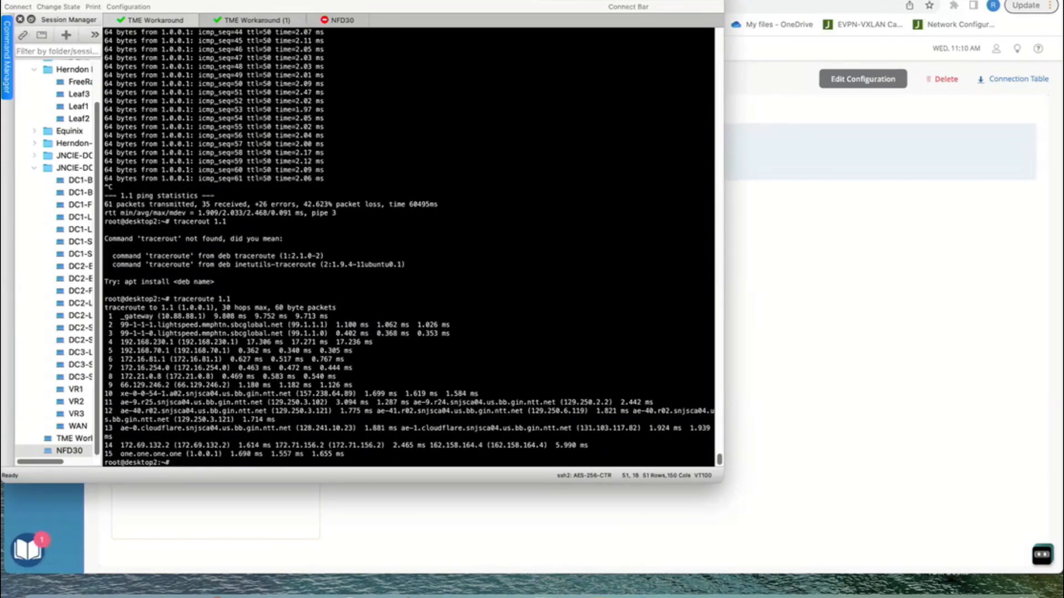
# Highlight the gateway hop in desktop2's traceroute output and run ping 1.1 again
pyautogui.moveTo(123, 316); pyautogui.dragTo(206, 316)
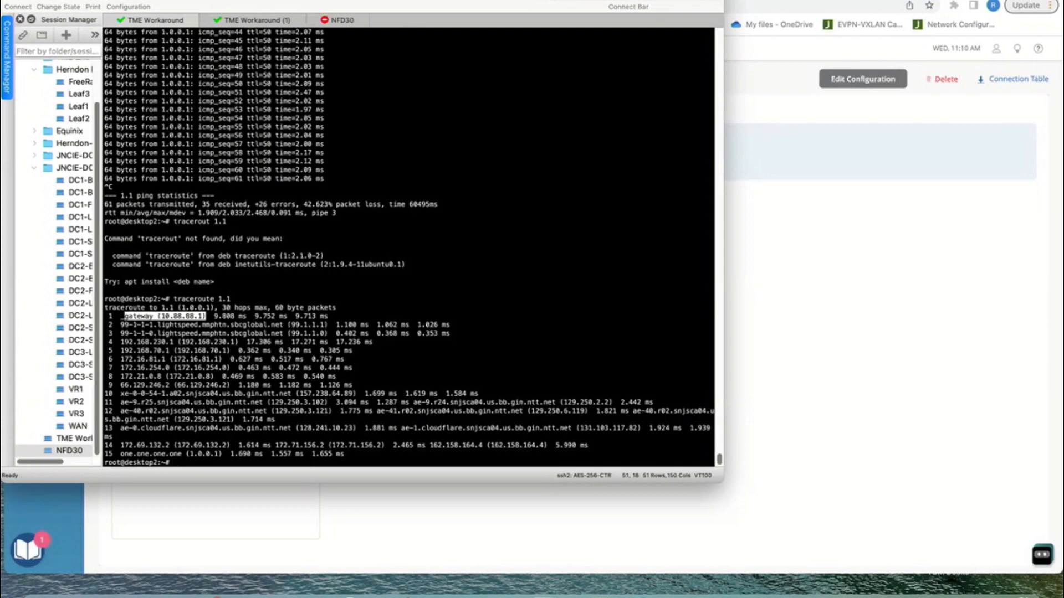
pyautogui.click(166, 317)
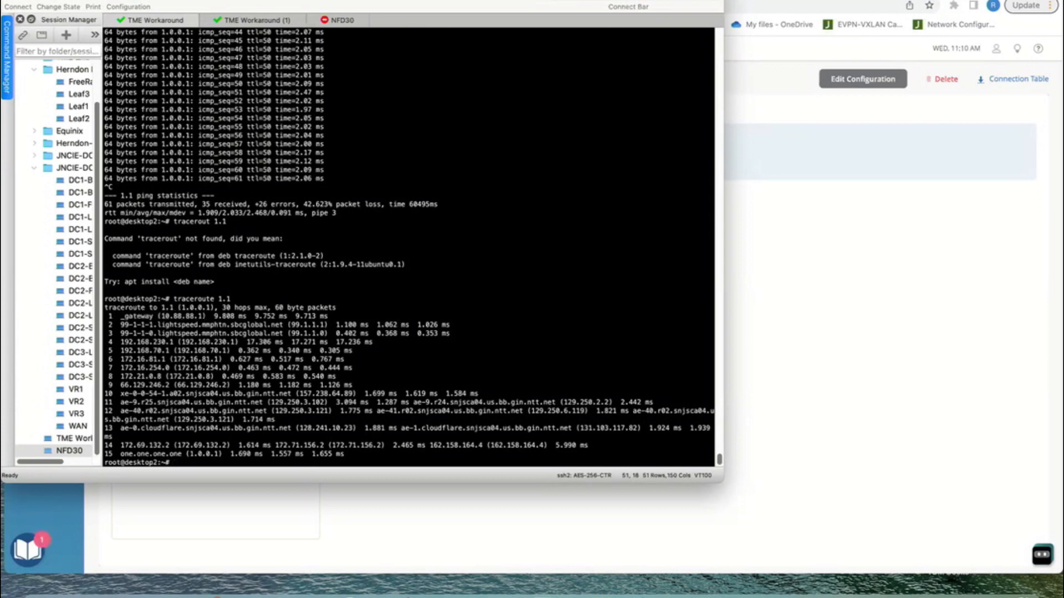
pyautogui.press('Up')
pyautogui.press('Up')
pyautogui.press('Up')
pyautogui.press('Return')
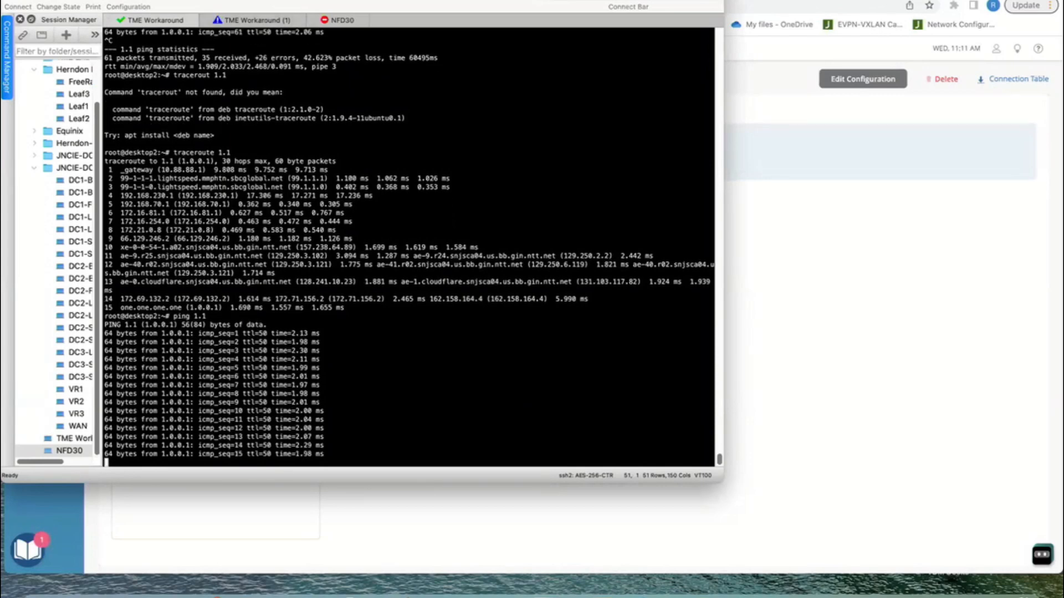
# Switch to Juniper Mist in the browser and examine Access2's distribution connections and BGP neighbor summary in NFD-Fabric
pyautogui.press('super+Tab')
pyautogui.moveTo(148, 364)
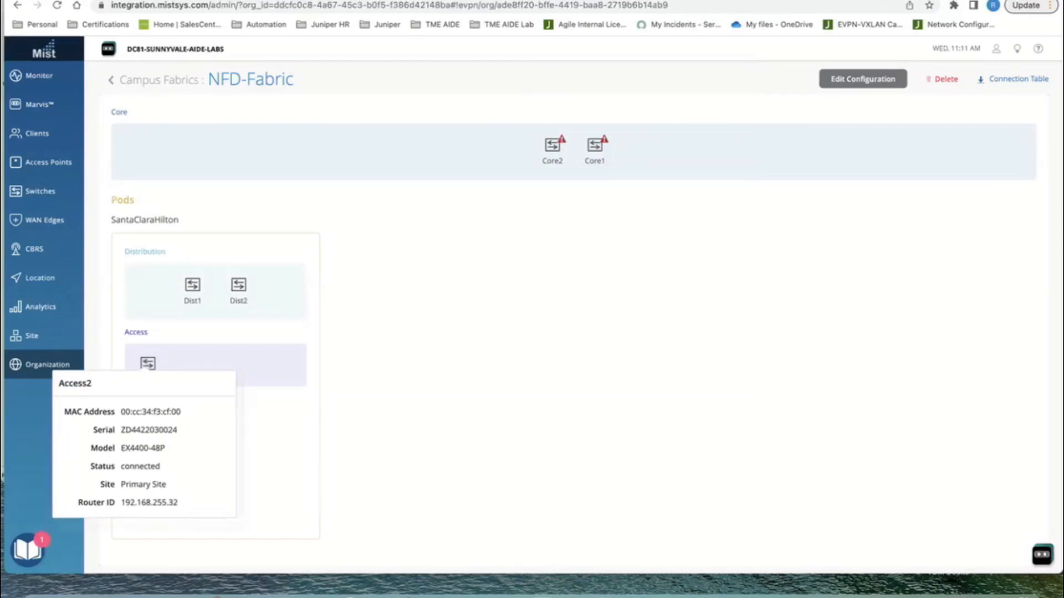
pyautogui.click(148, 364)
pyautogui.scroll(-4, 148, 364)
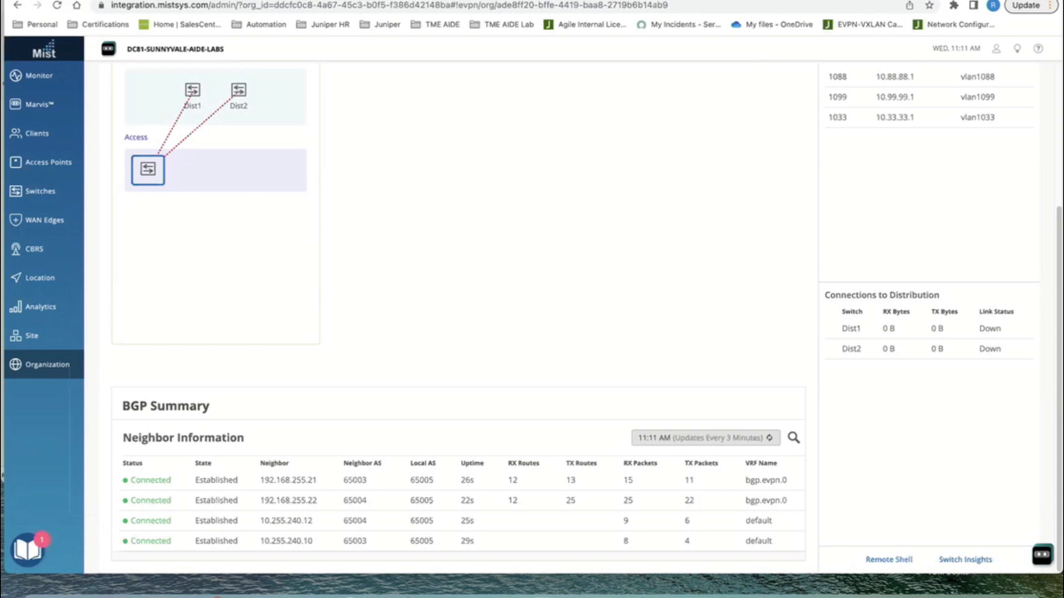
# Open a remote shell to Access2, run show bgp summary, and close the shell
pyautogui.click(889, 560)
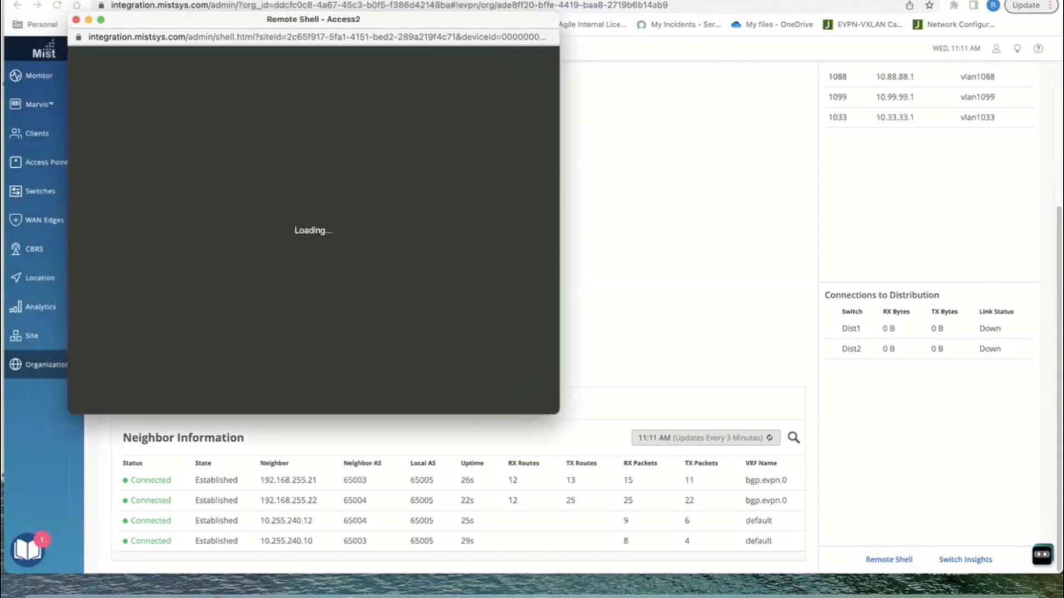
pyautogui.press('Return')
pyautogui.press('Return')
pyautogui.write('show bgp sun')
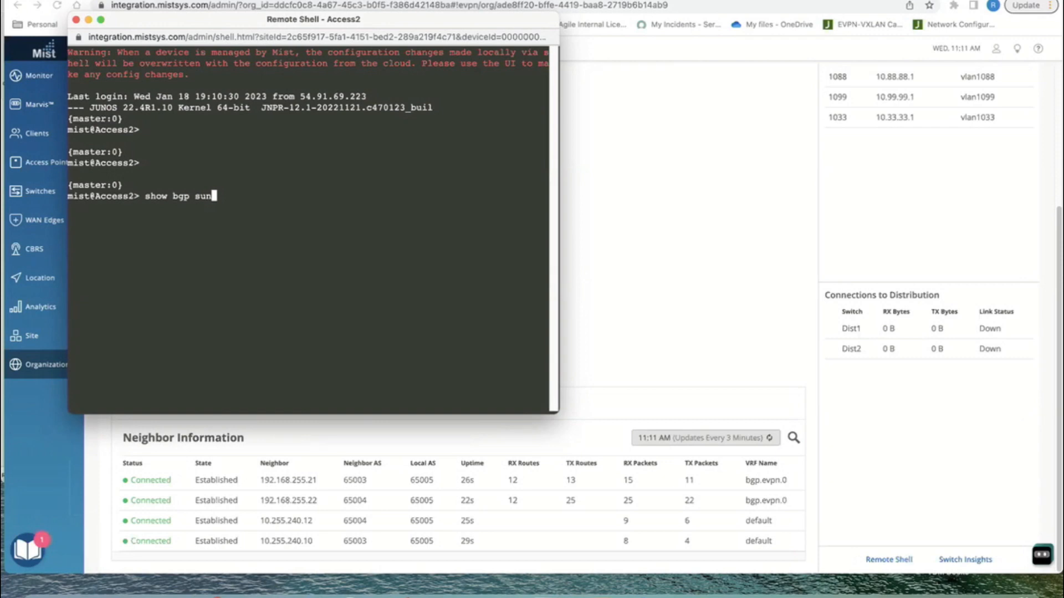
pyautogui.press('Return')
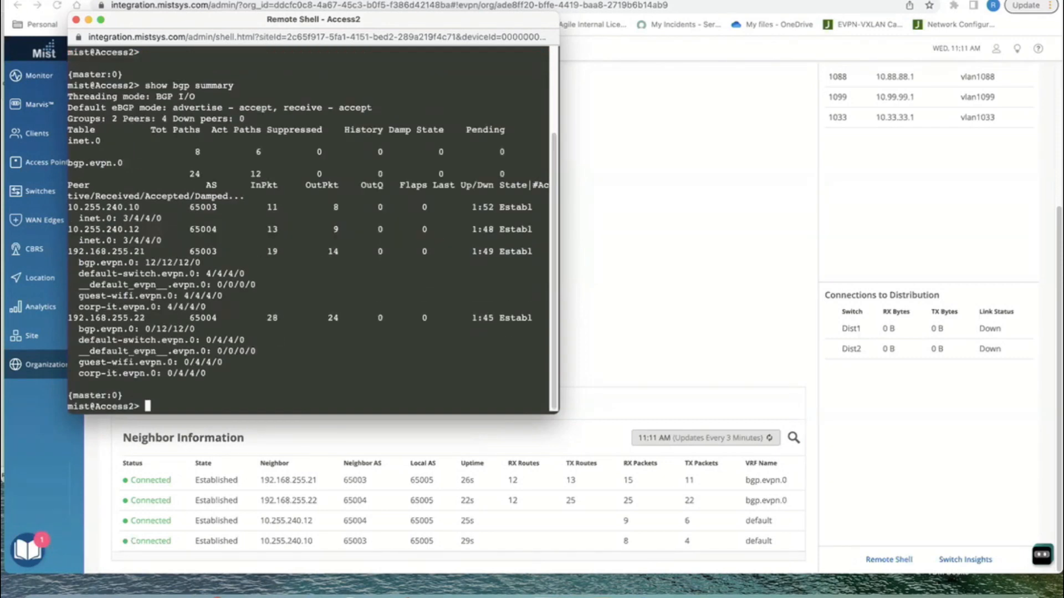
pyautogui.click(76, 20)
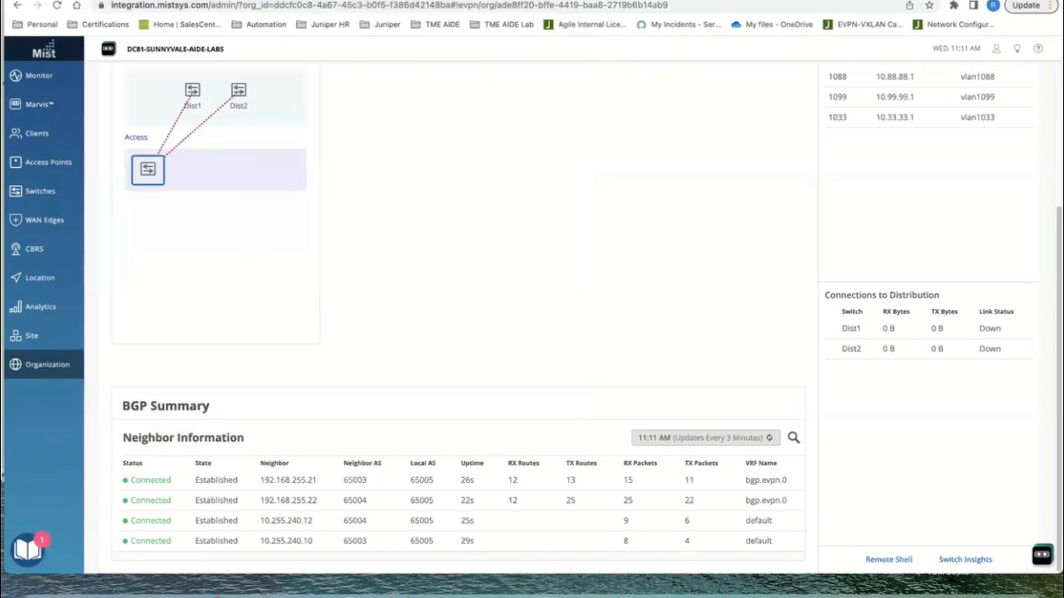
# Open a remote shell to Access2, query its Ethernet switching table with show ethernet-switching, and close the shell
pyautogui.click(889, 560)
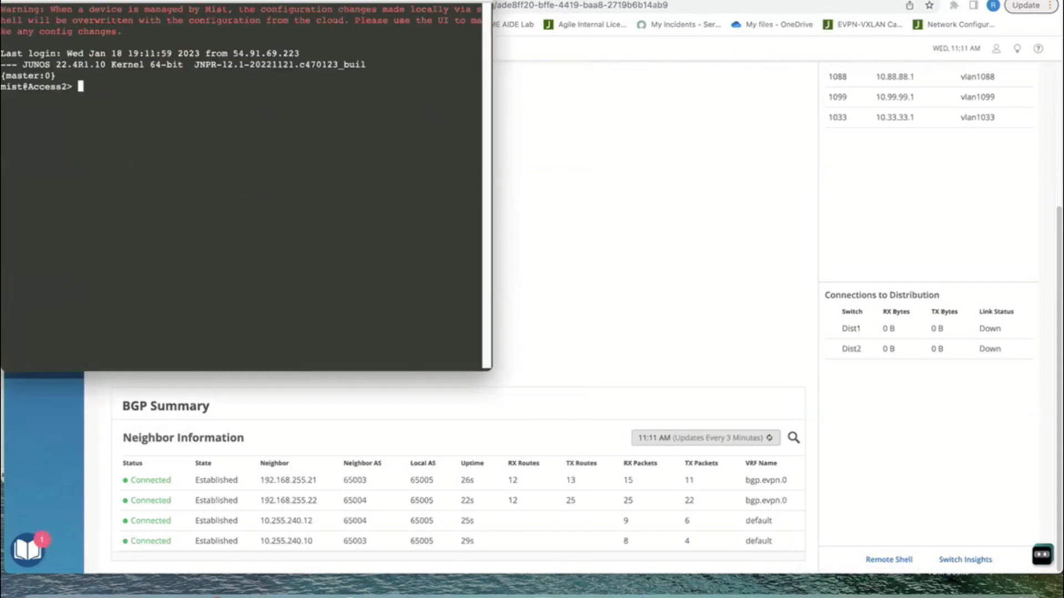
pyautogui.write('show onf')
pyautogui.press('BackSpace')
pyautogui.press('BackSpace')
pyautogui.press('BackSpace')
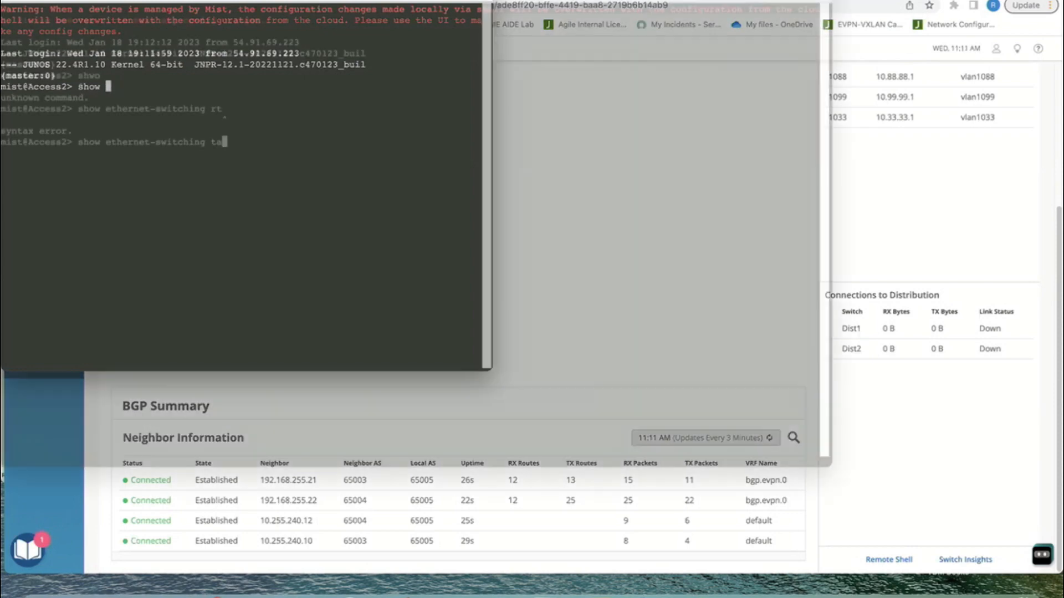
pyautogui.press('Return')
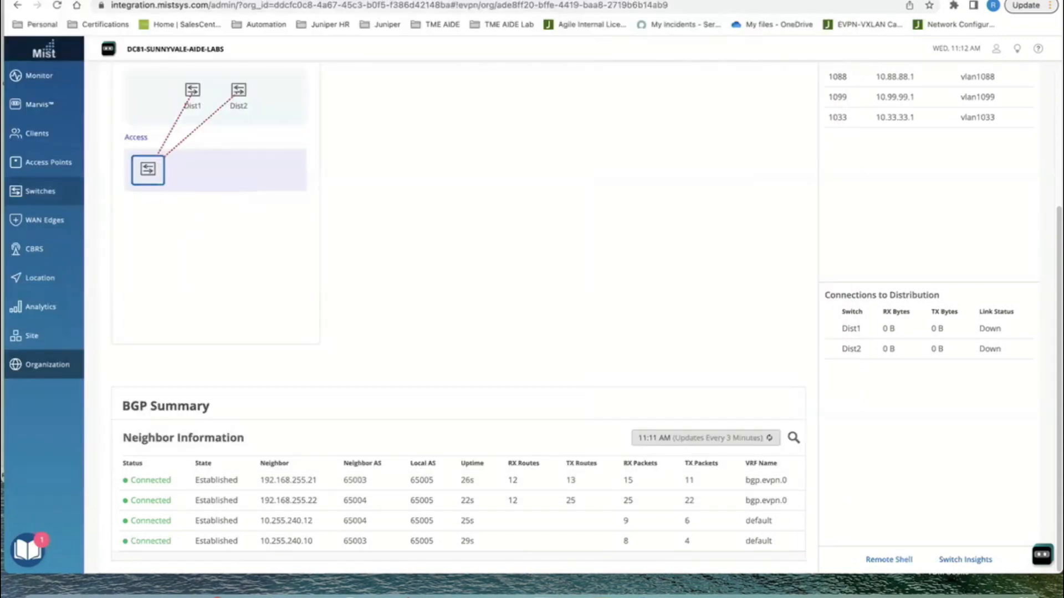
# Review the Primary Site's access points, WAN edges, and switches
pyautogui.click(49, 162)
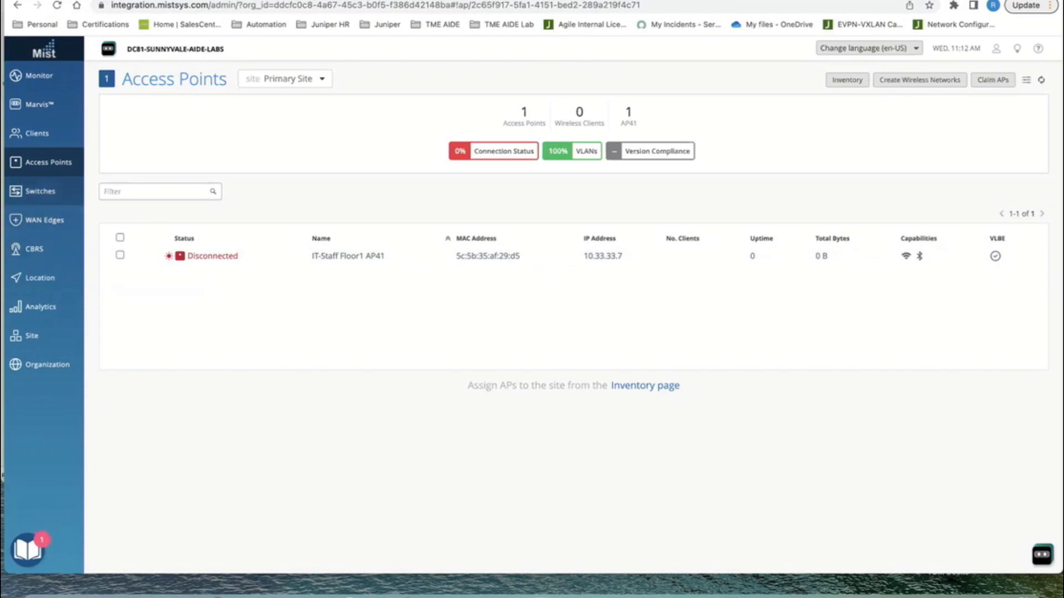
pyautogui.click(62, 220)
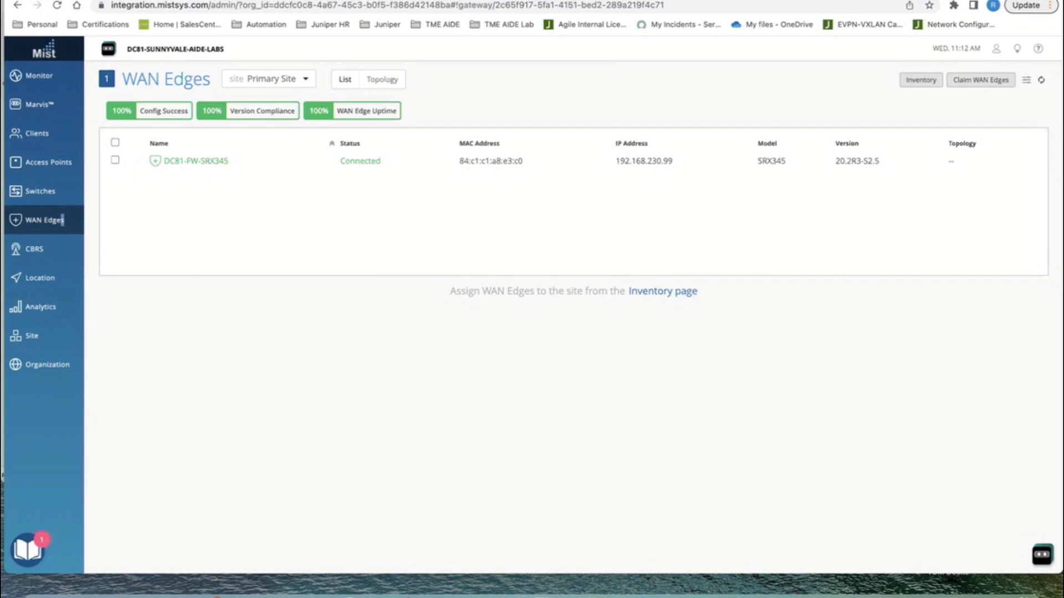
pyautogui.click(40, 191)
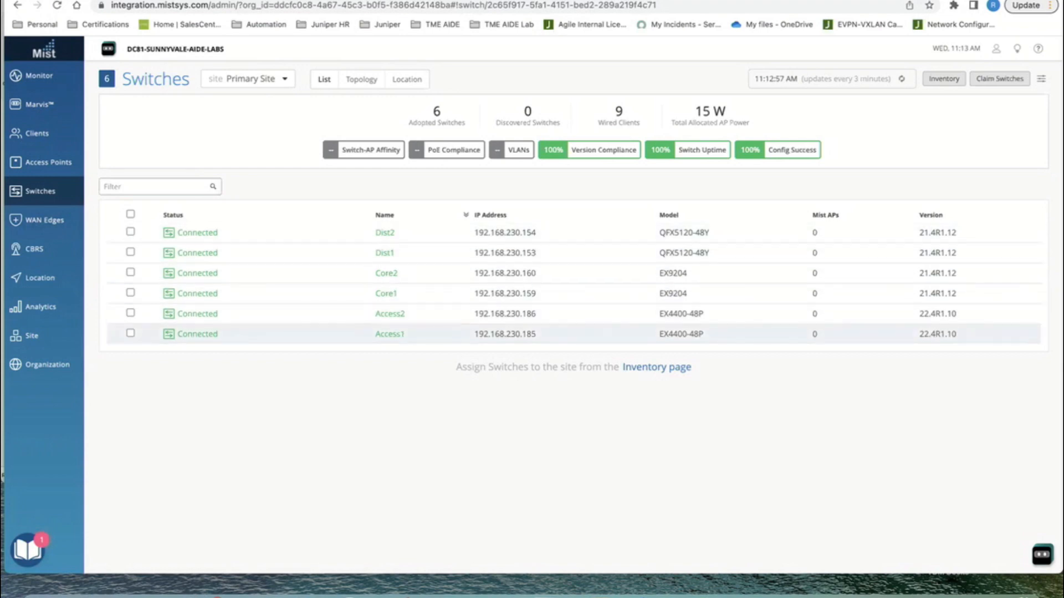
# Download the Junos configuration of switch Access2 and open the downloaded text file
pyautogui.click(390, 314)
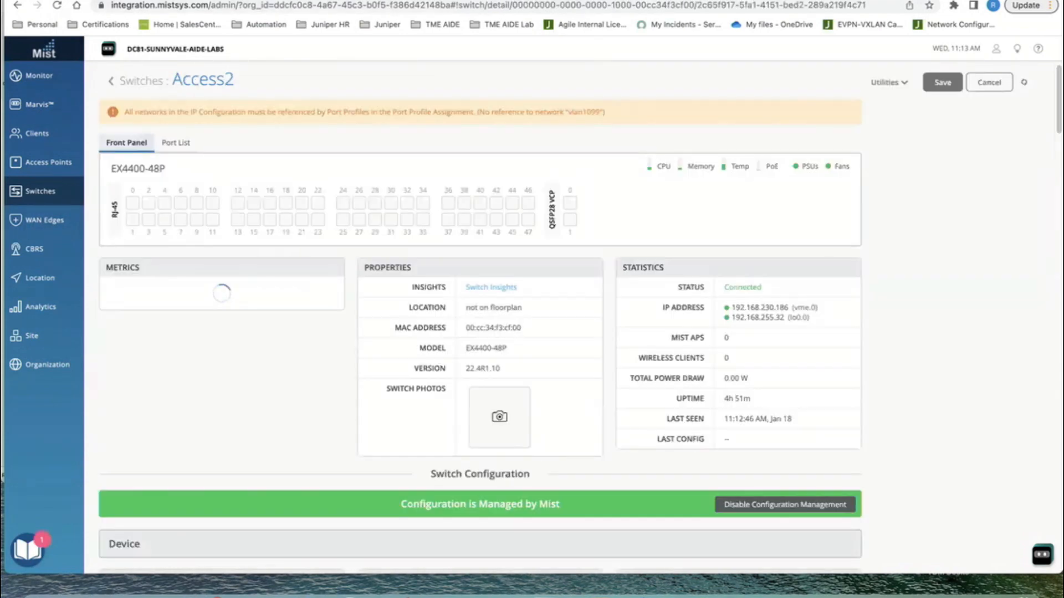
pyautogui.click(888, 82)
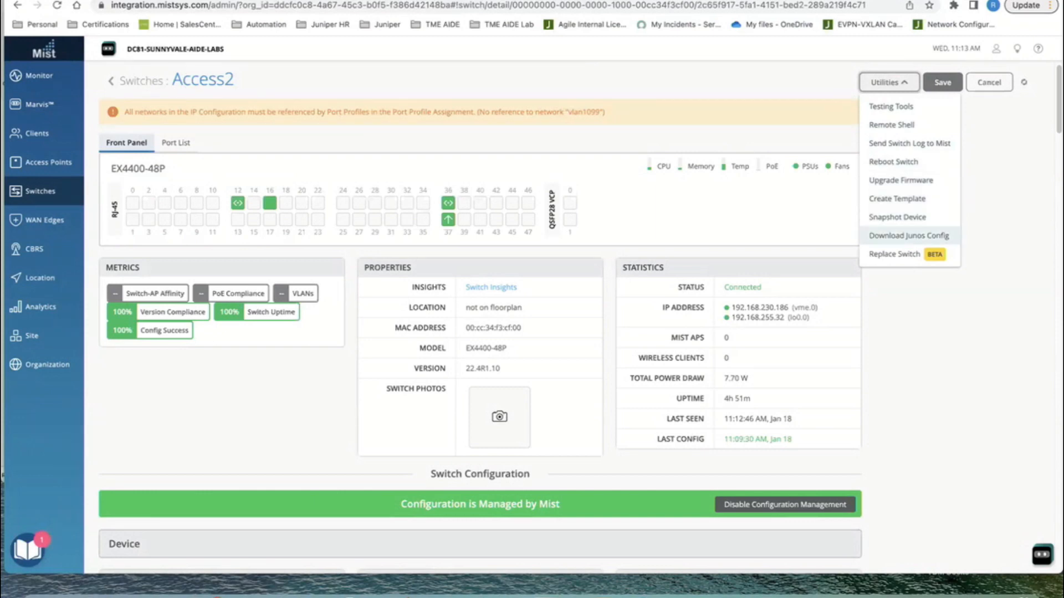
pyautogui.click(909, 235)
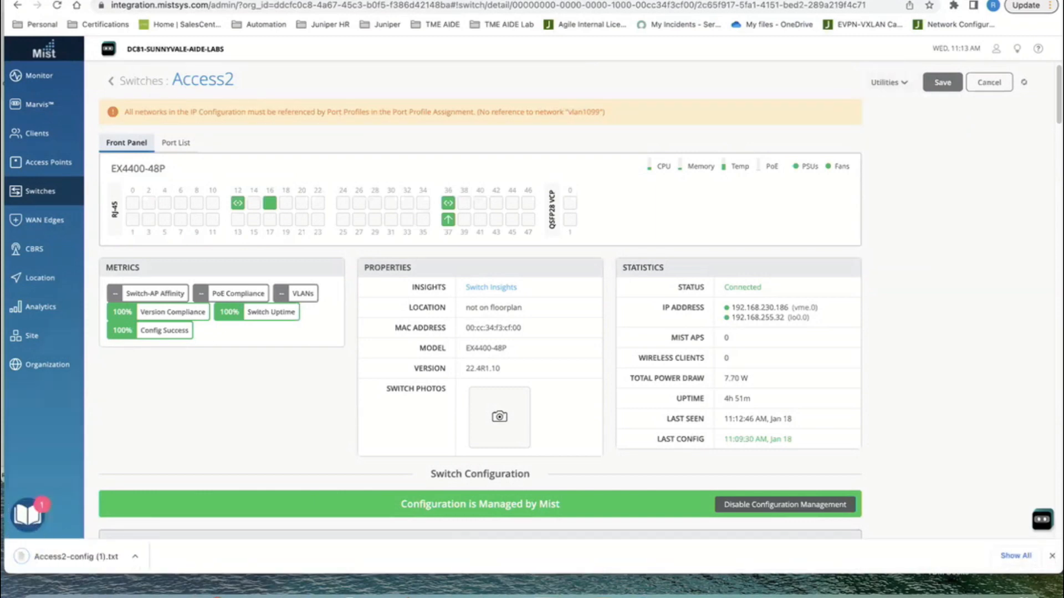
pyautogui.click(77, 557)
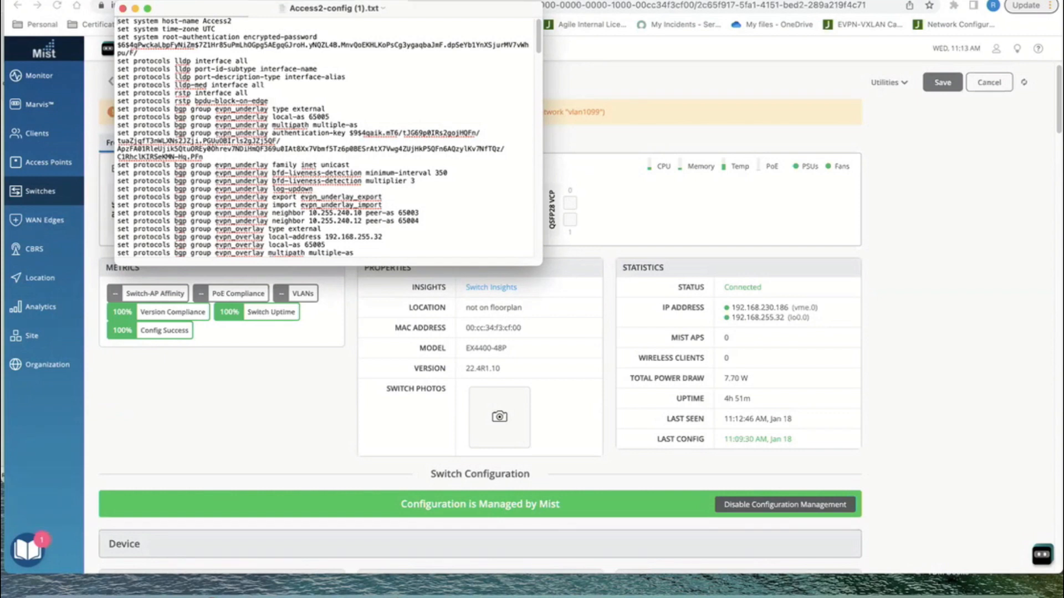
# Enlarge the Access2 configuration file, examine its BGP, VRF, firewall filter and VLAN statements through the end, and close it
pyautogui.moveTo(541, 265); pyautogui.dragTo(901, 541)
pyautogui.scroll(-3, 504, 277)
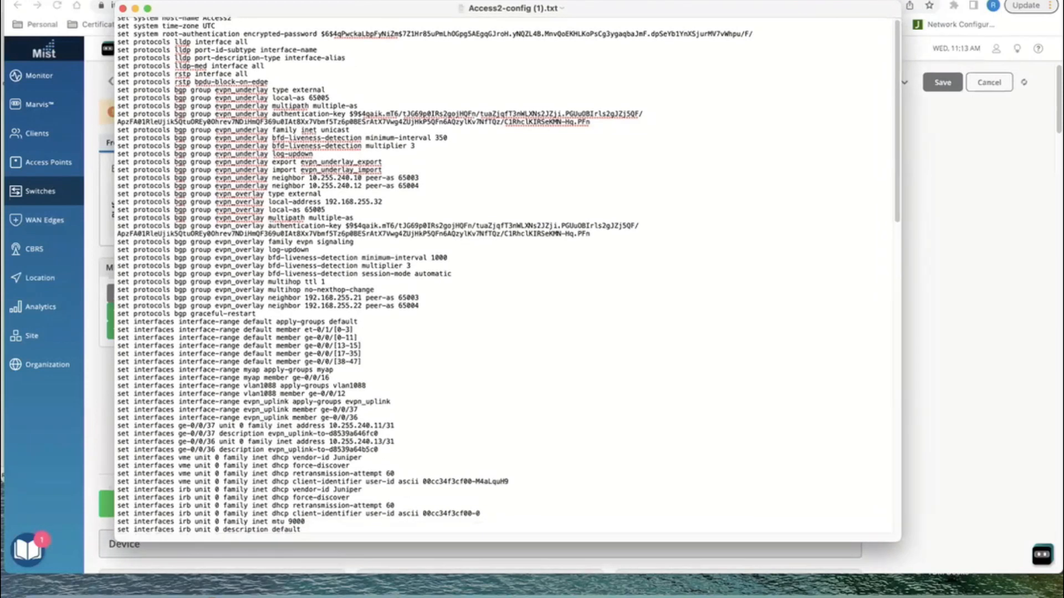
pyautogui.scroll(-8, 504, 277)
pyautogui.scroll(-10, 504, 277)
pyautogui.scroll(-7, 504, 277)
pyautogui.scroll(-11, 505, 277)
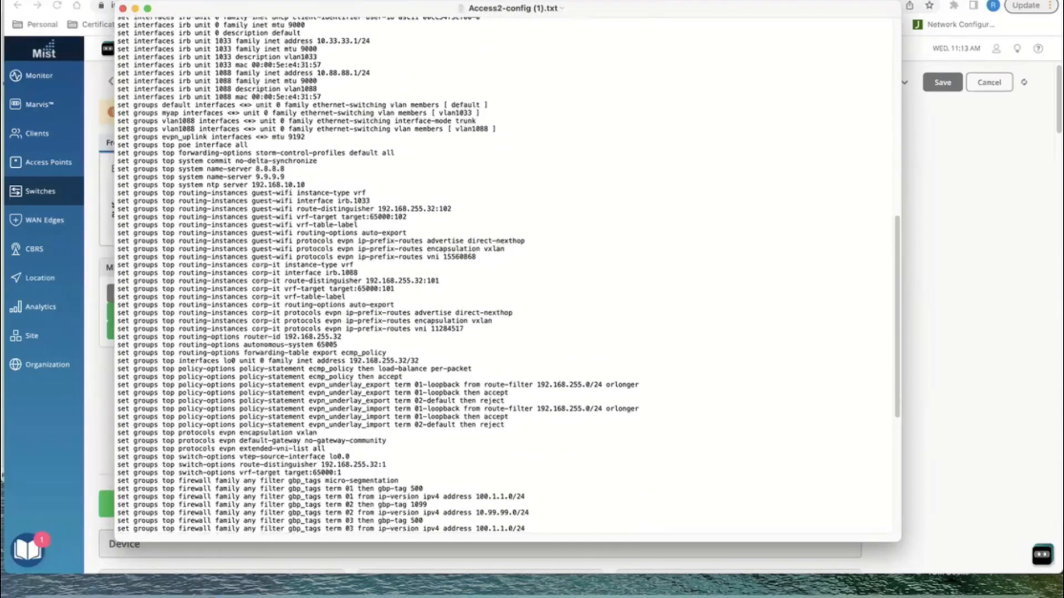
pyautogui.scroll(-3, 504, 277)
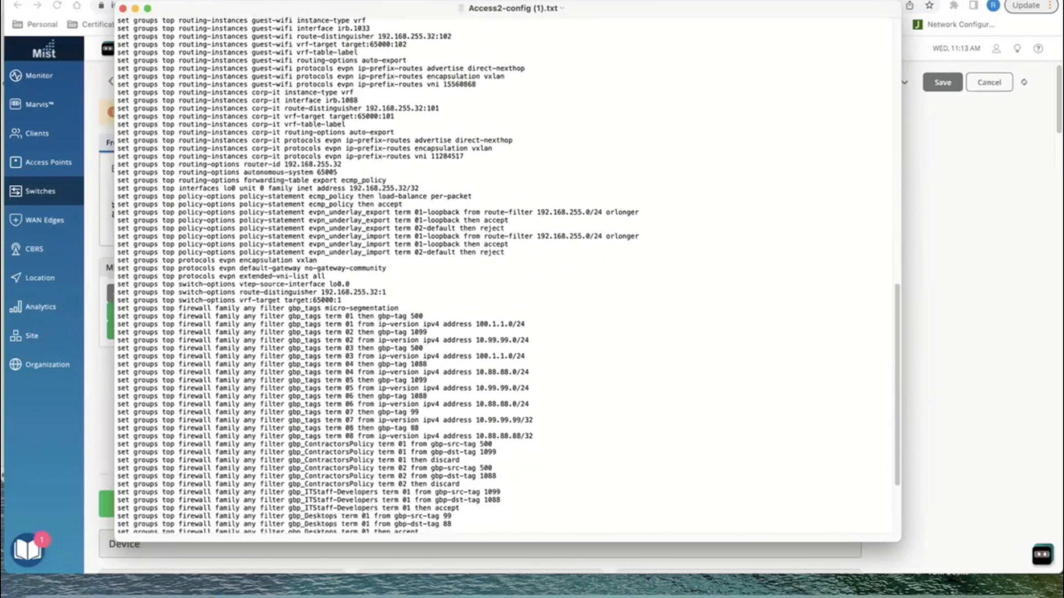
pyautogui.scroll(-1, 504, 277)
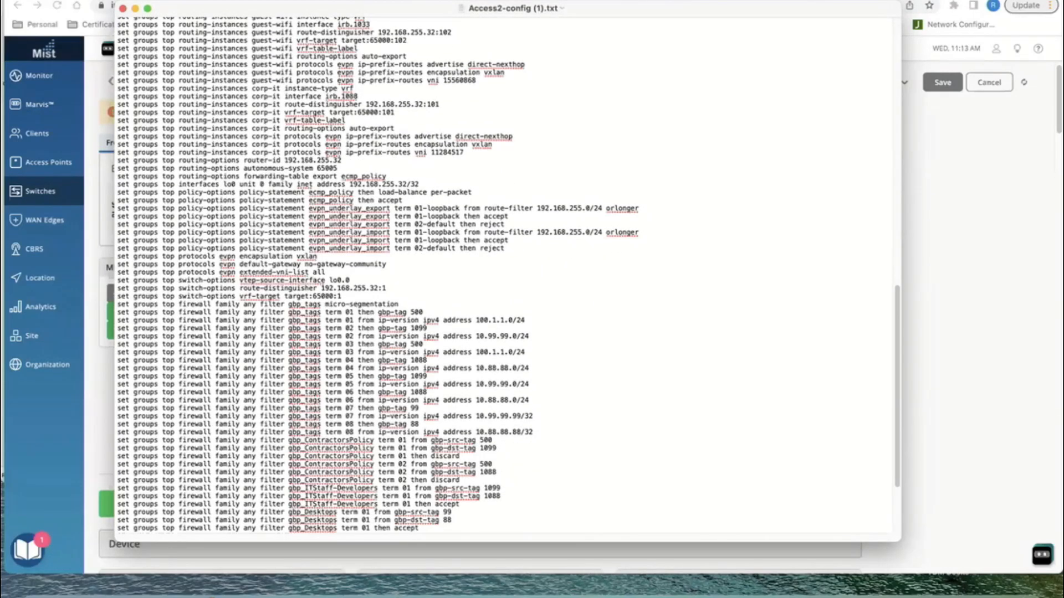
pyautogui.scroll(-6, 504, 277)
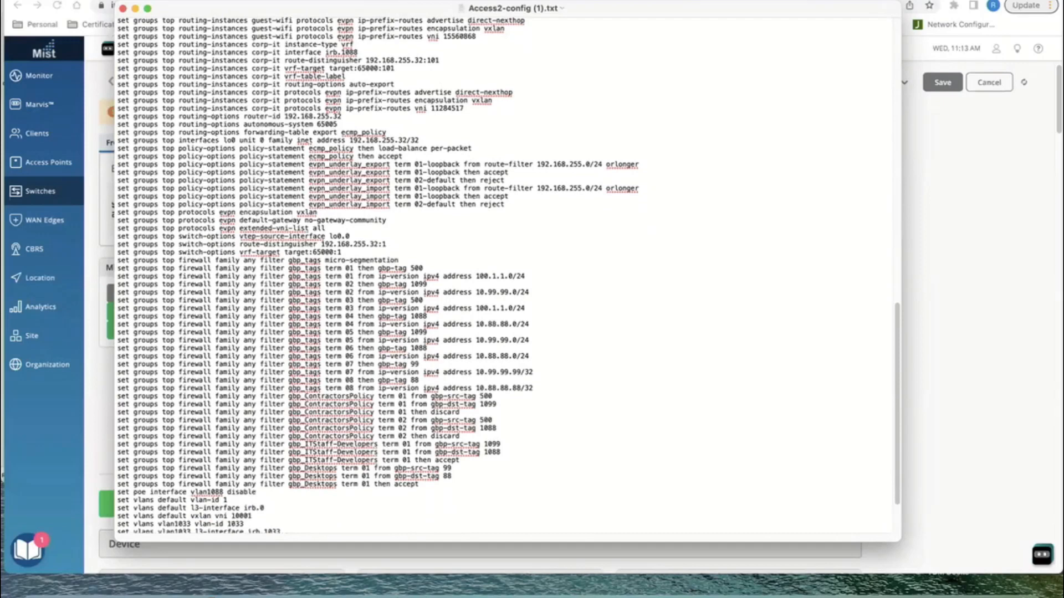
pyautogui.scroll(-2, 509, 276)
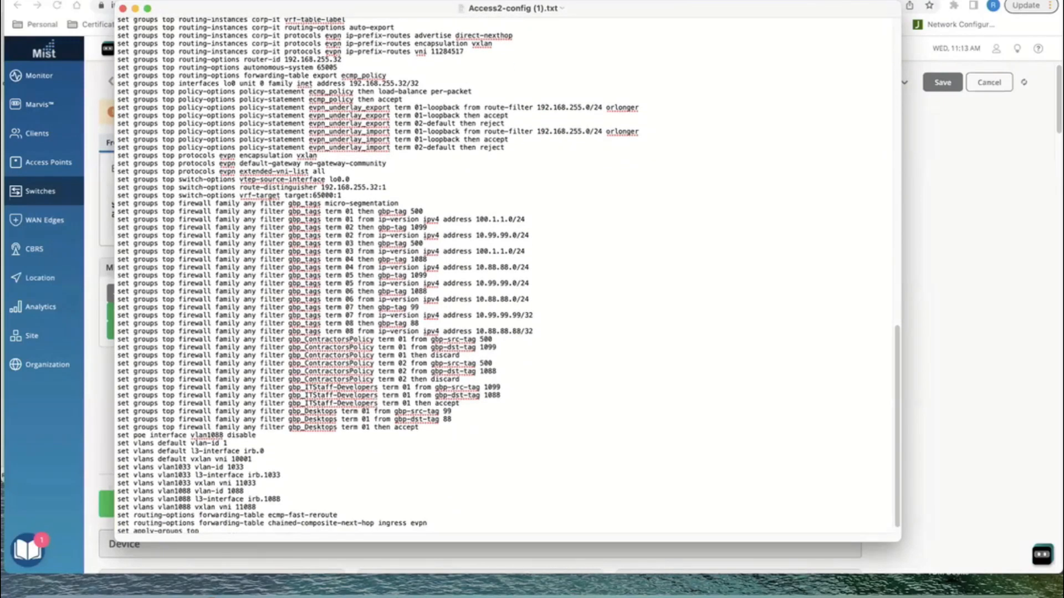
pyautogui.scroll(-1, 508, 275)
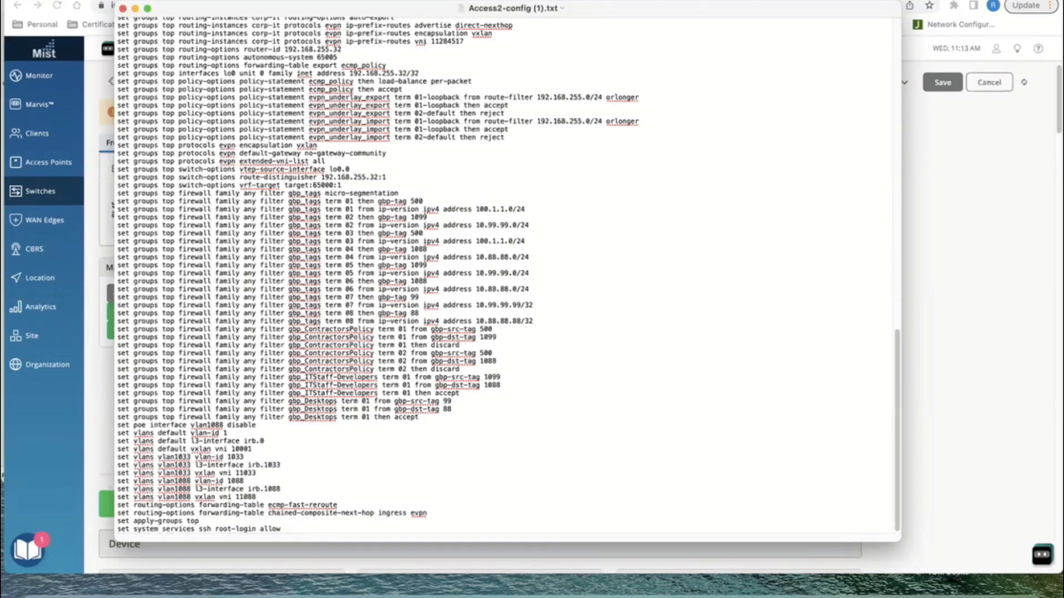
pyautogui.click(123, 9)
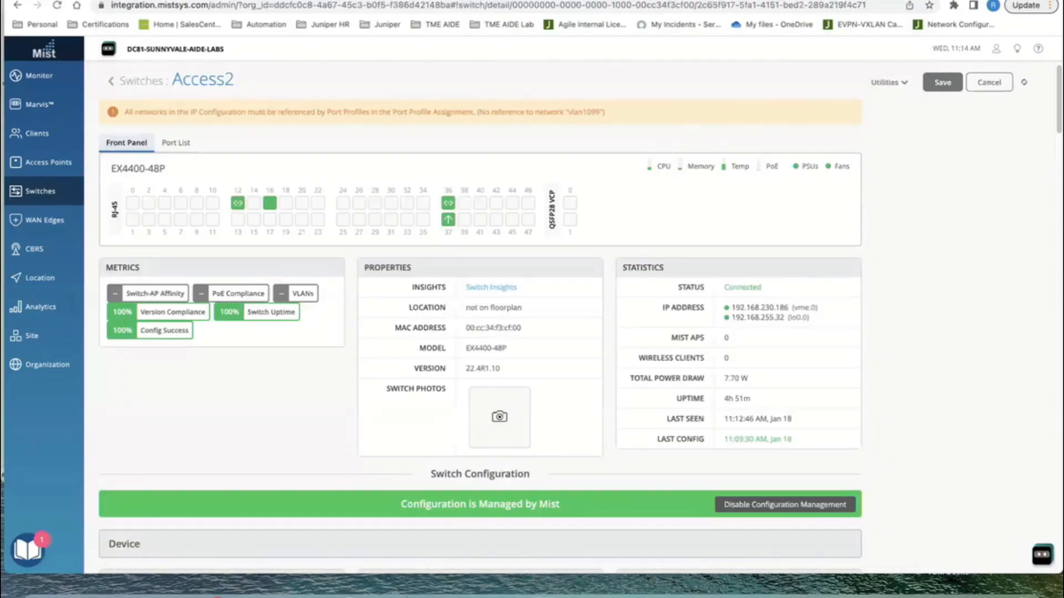
# Open the NFD-Fabric campus fabric topology and inspect Dist2's VLANs and core connections
pyautogui.moveTo(47, 365)
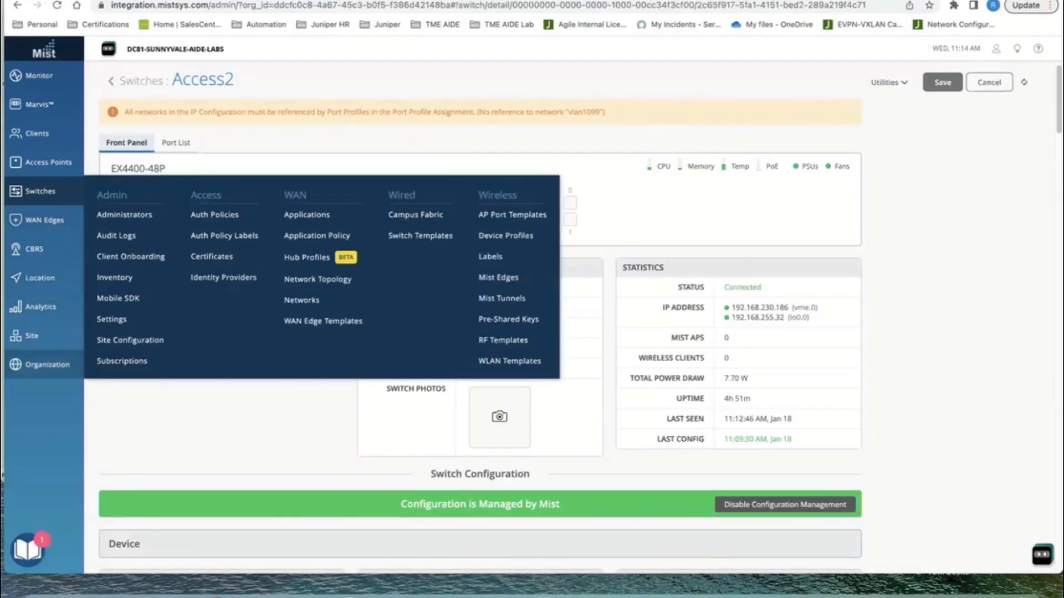
pyautogui.click(415, 214)
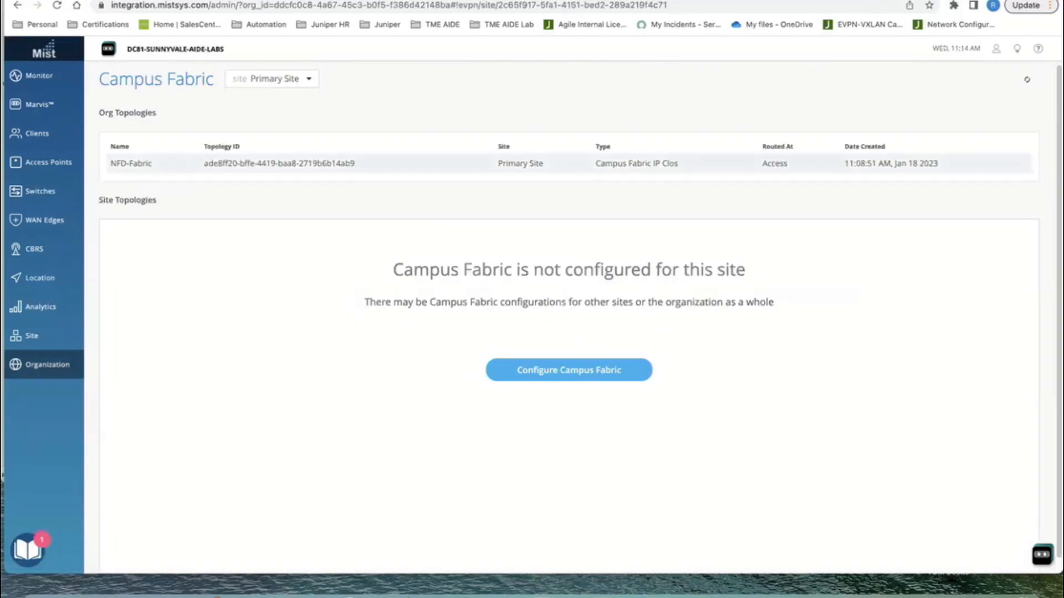
pyautogui.click(131, 163)
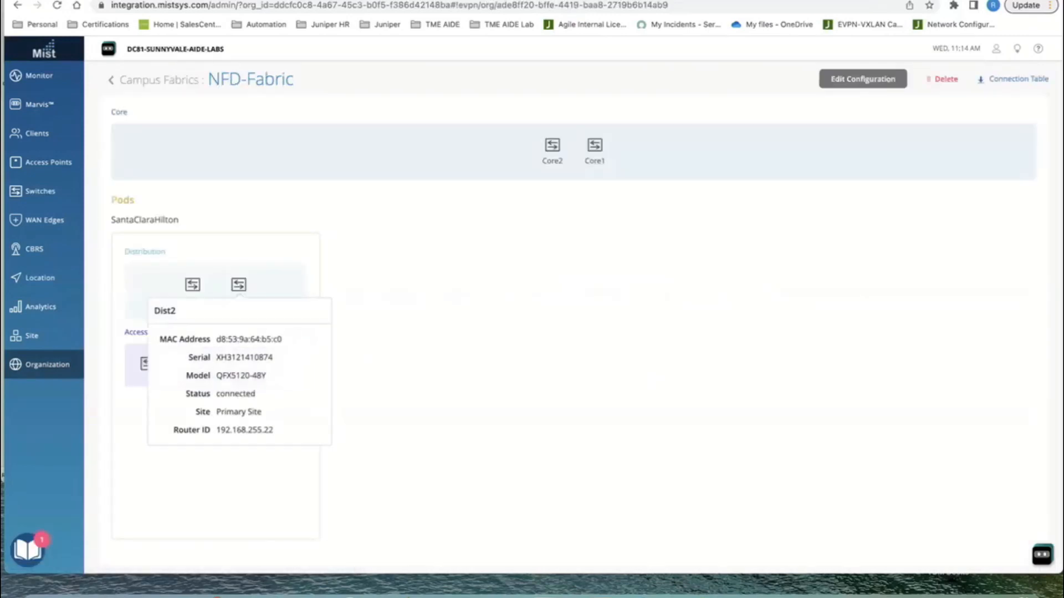
pyautogui.click(238, 286)
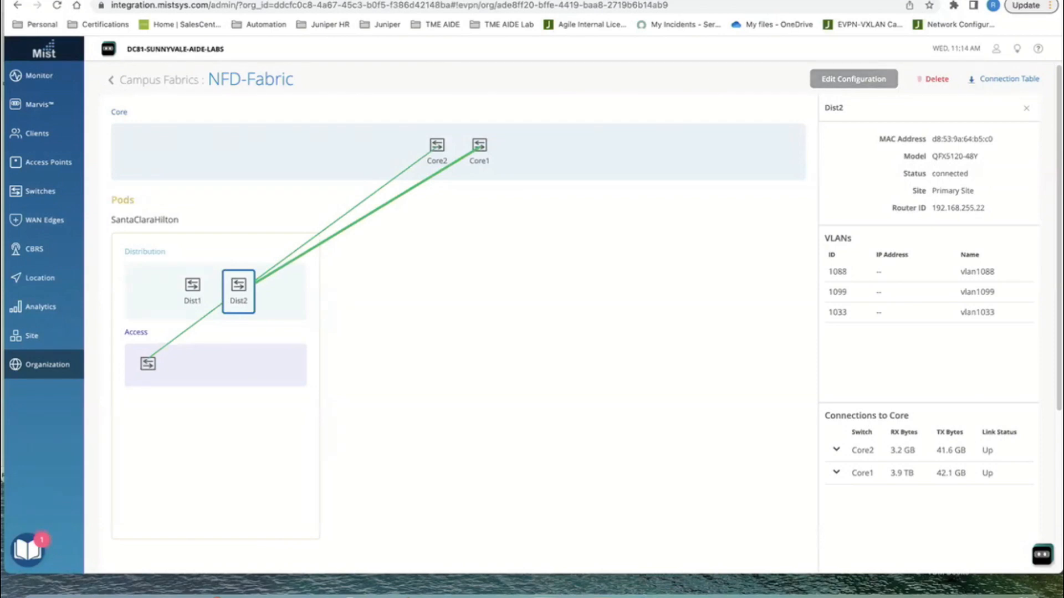
# Edit the NFD-Fabric configuration and add Access1 to the access layer of the SantaClaraHilton pod
pyautogui.click(853, 78)
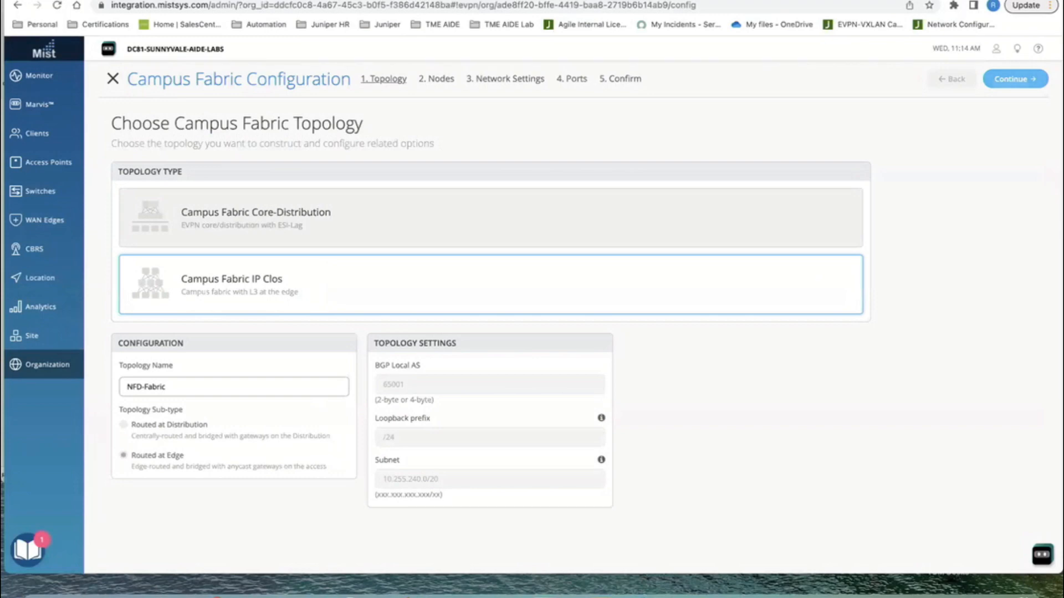
pyautogui.click(1015, 78)
pyautogui.click(194, 475)
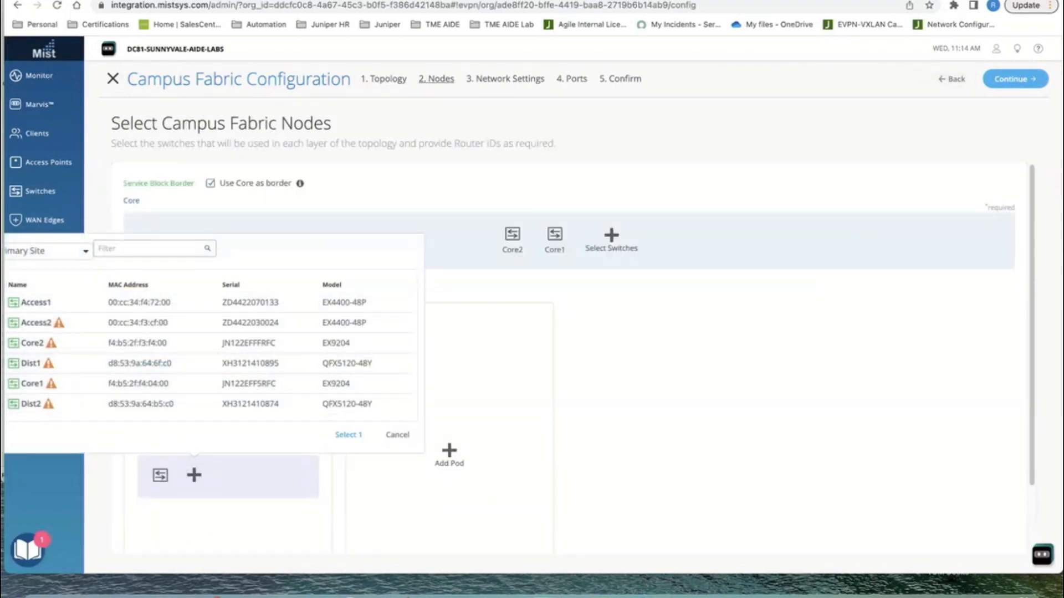
pyautogui.click(348, 434)
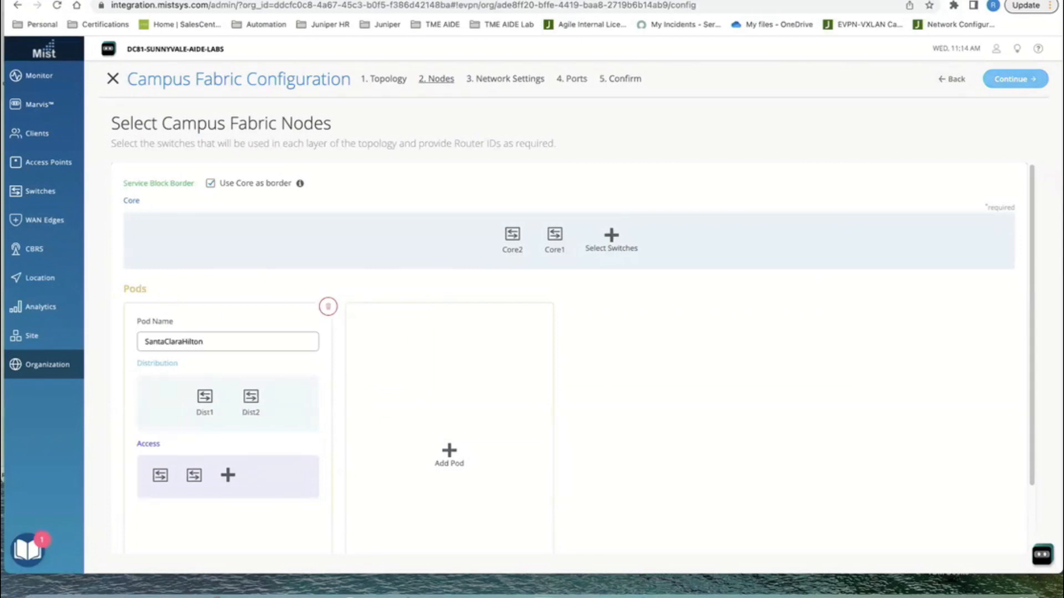
# In the fabric's network settings, create a network named NFD with VLAN ID 200 and subnet 200.1.1.0/24
pyautogui.click(1015, 79)
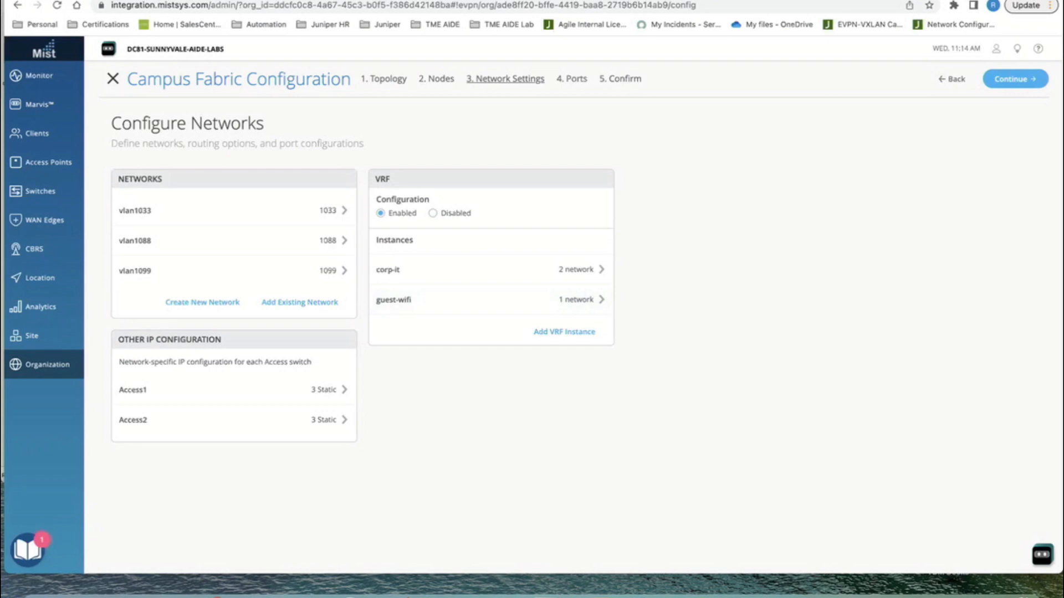
pyautogui.click(202, 302)
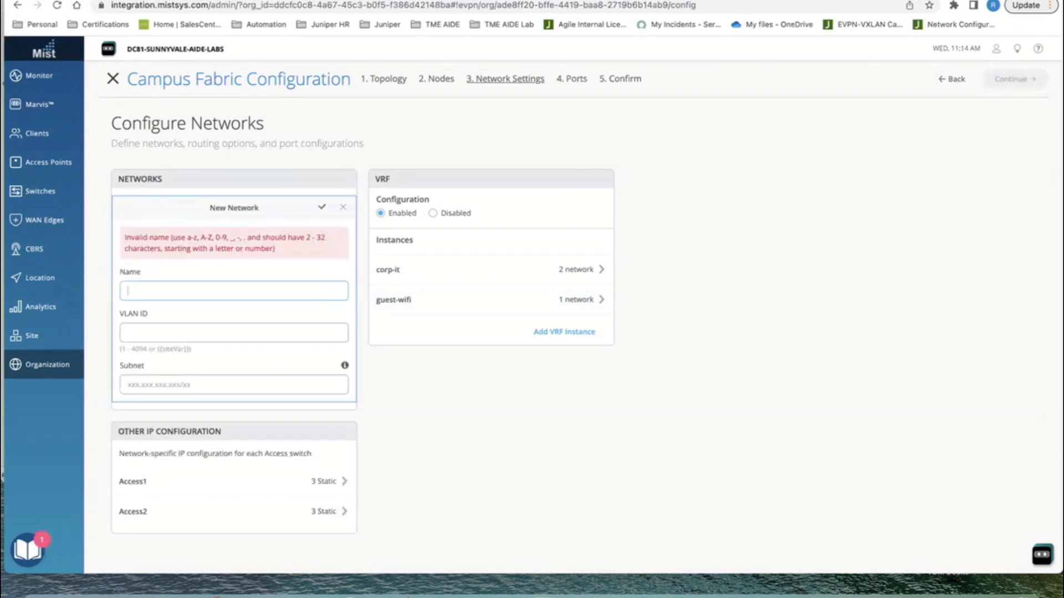
pyautogui.write('NFD')
pyautogui.press('Tab')
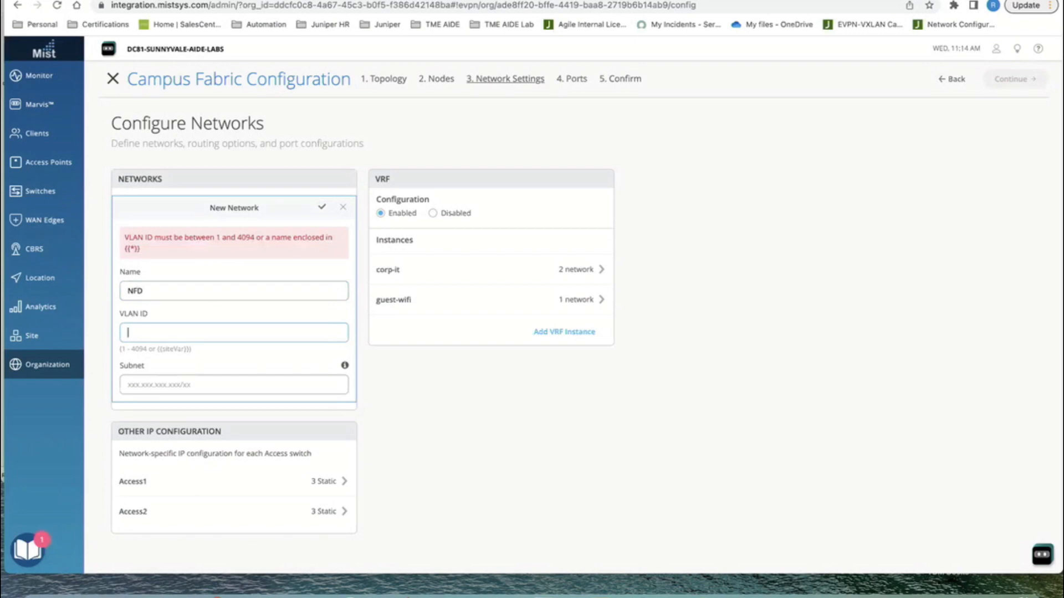
pyautogui.write('200')
pyautogui.press('Tab')
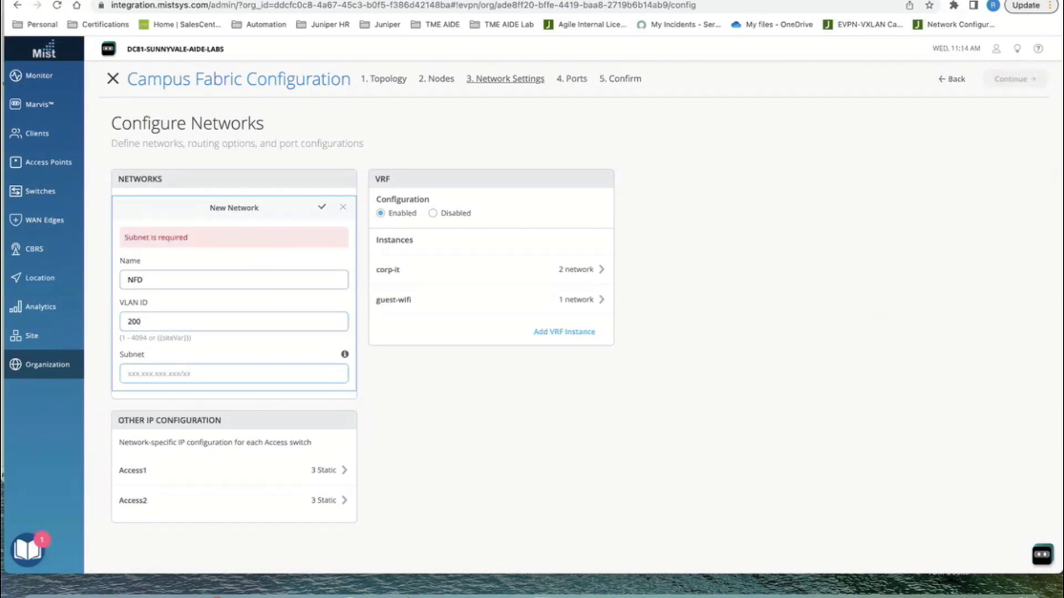
pyautogui.write('200.1.1.0/')
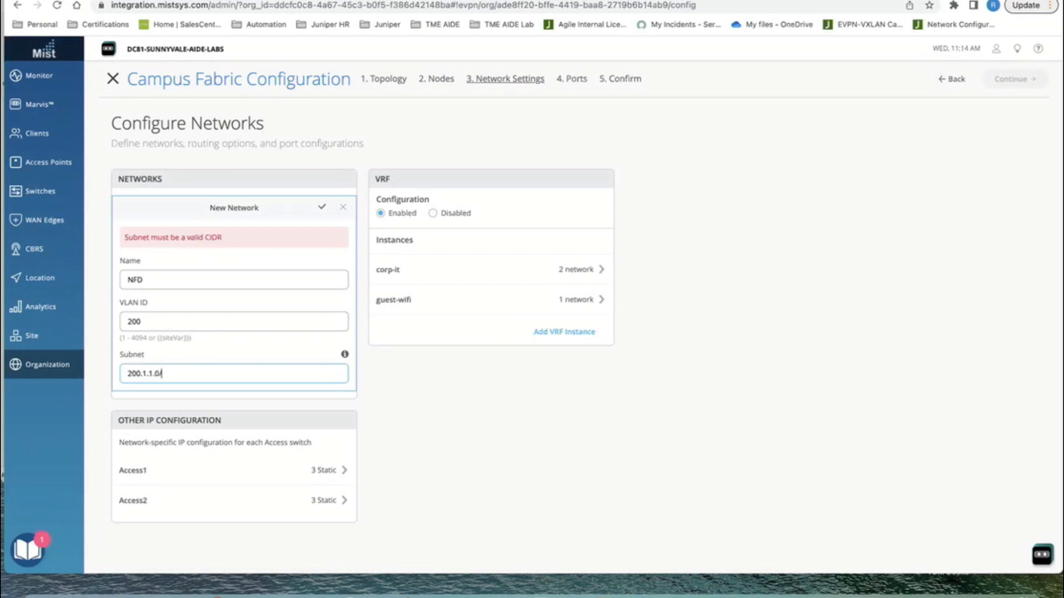
pyautogui.write('24')
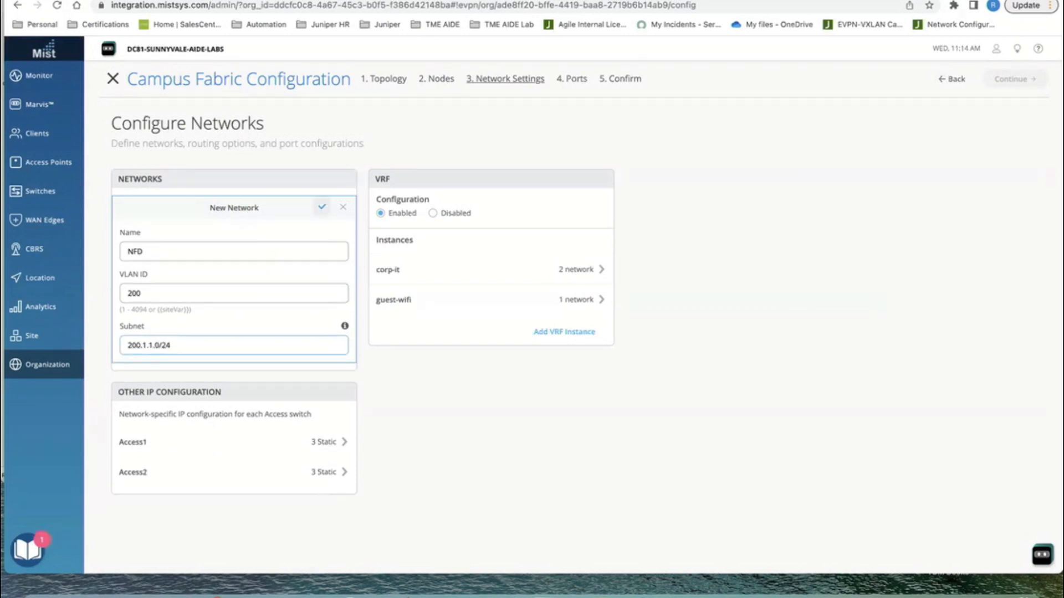
pyautogui.click(321, 207)
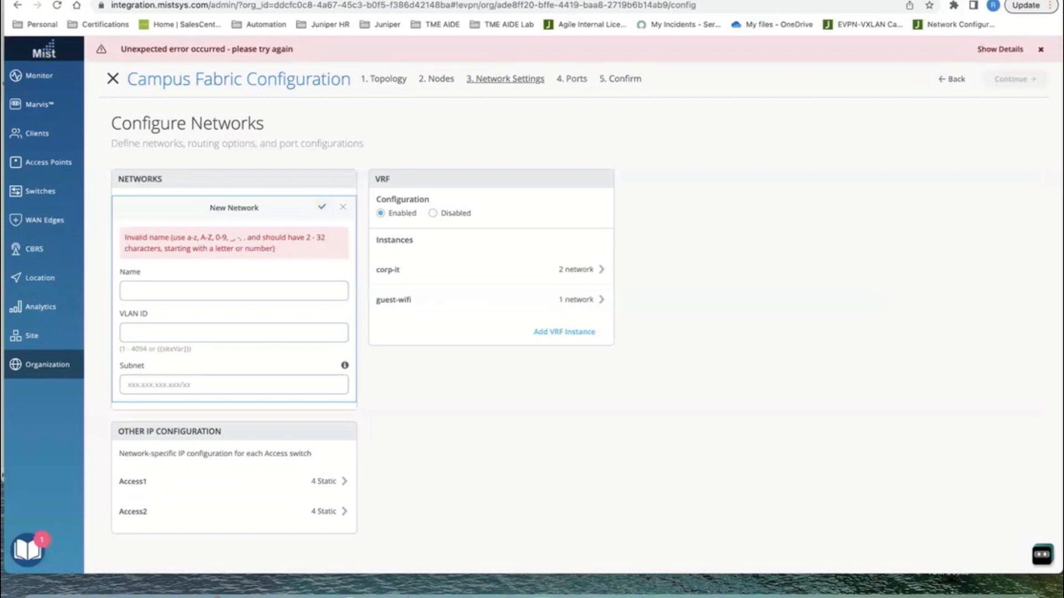
pyautogui.click(343, 207)
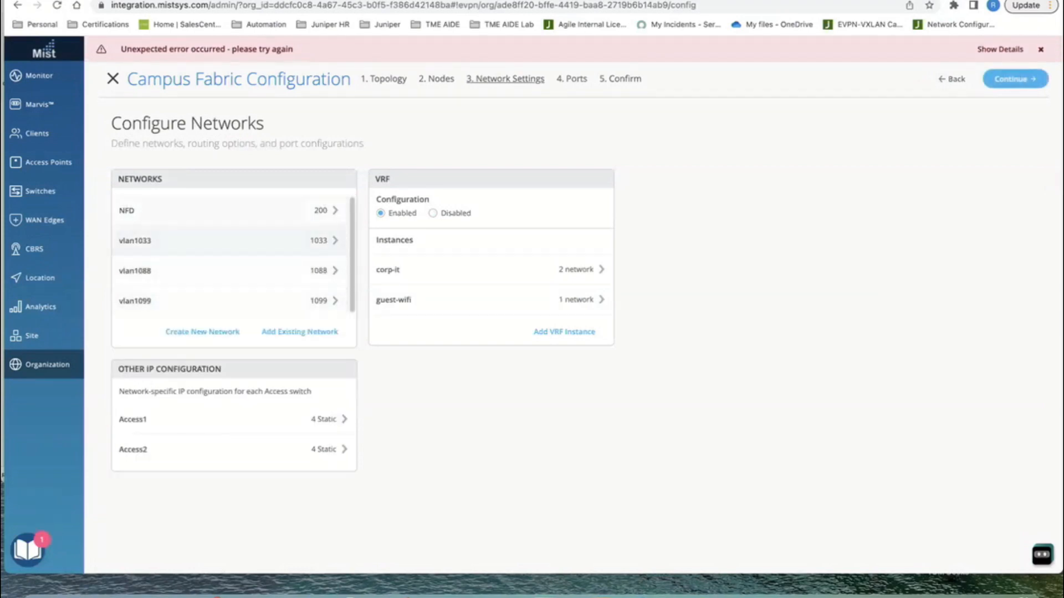
# Review the NFD network's settings and the static IP configuration of Access1 without changing them
pyautogui.click(234, 211)
pyautogui.click(234, 442)
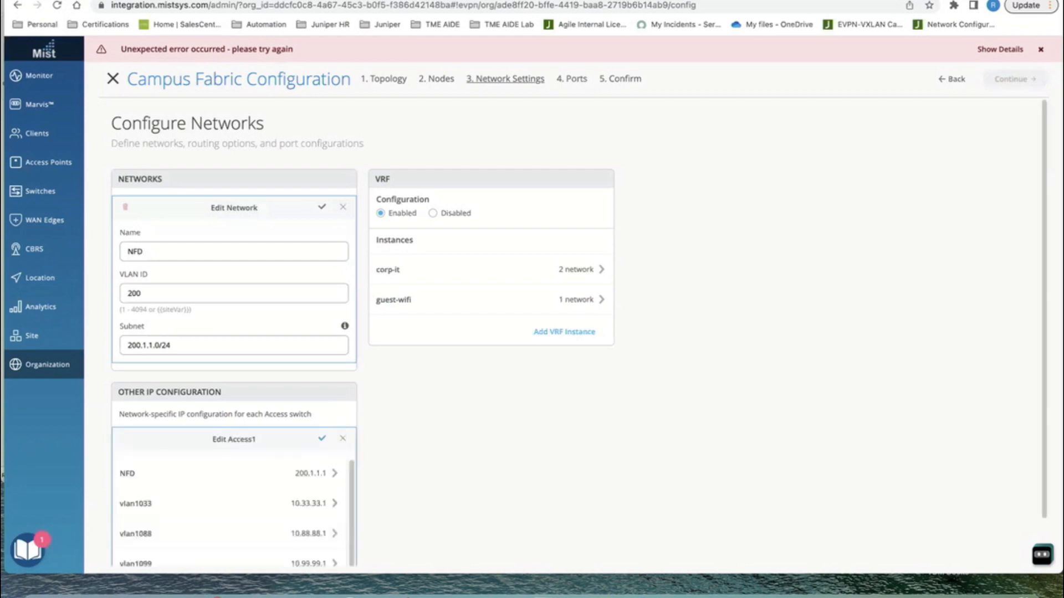
pyautogui.scroll(-2, 234, 443)
pyautogui.click(343, 388)
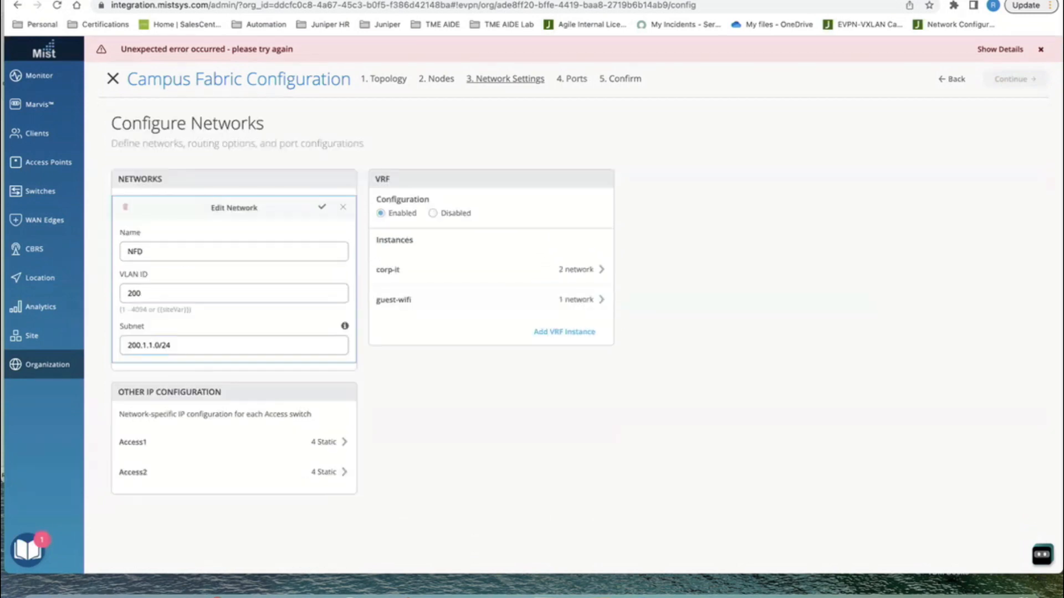
# Review Access2's network-specific static IP configuration, then leave it and the NFD network editor without making changes
pyautogui.click(234, 470)
pyautogui.scroll(-2, 234, 470)
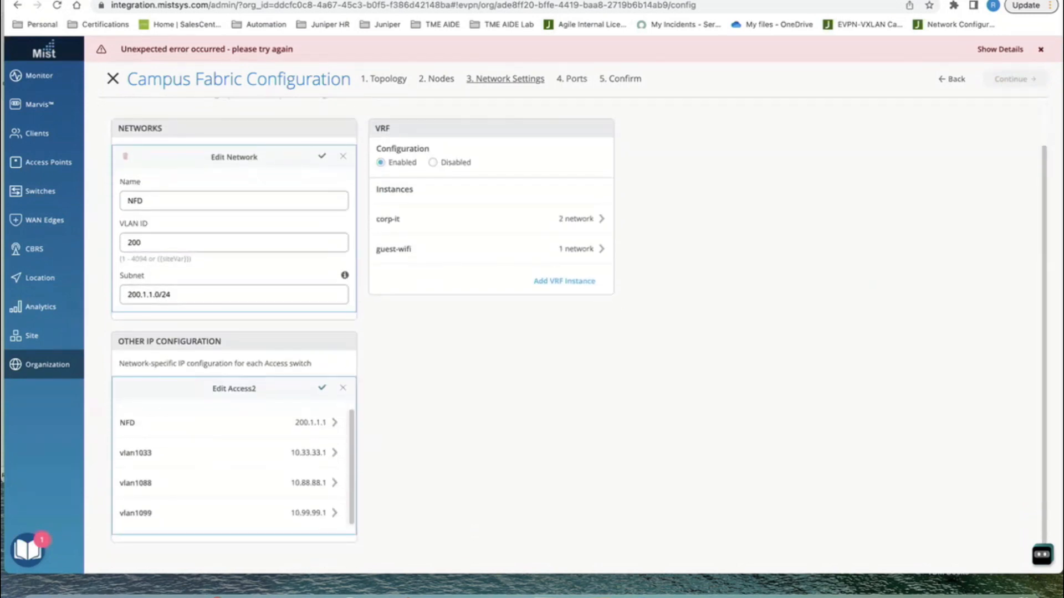
pyautogui.click(343, 388)
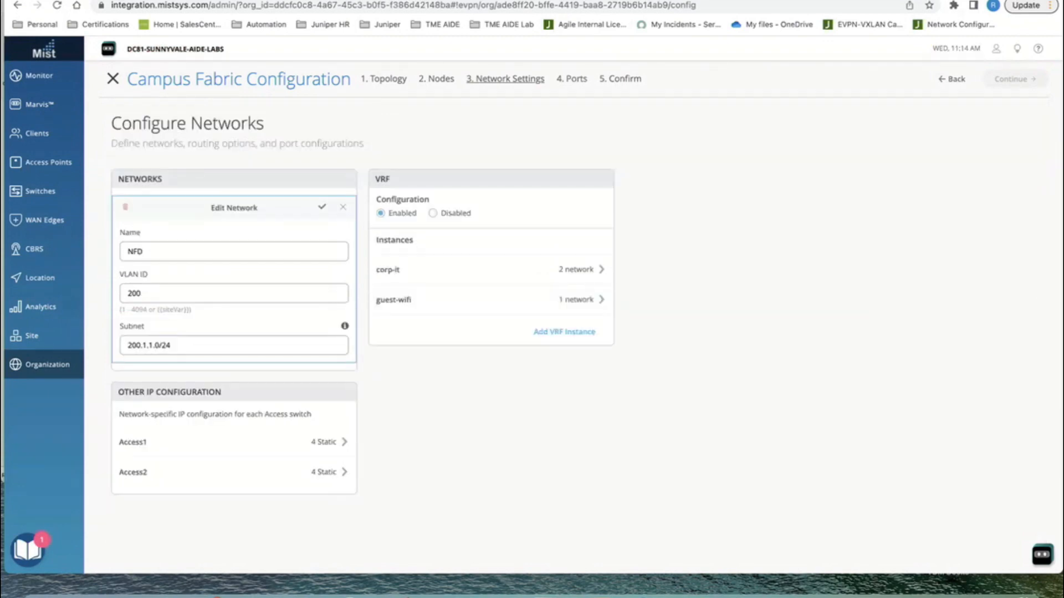
pyautogui.click(343, 207)
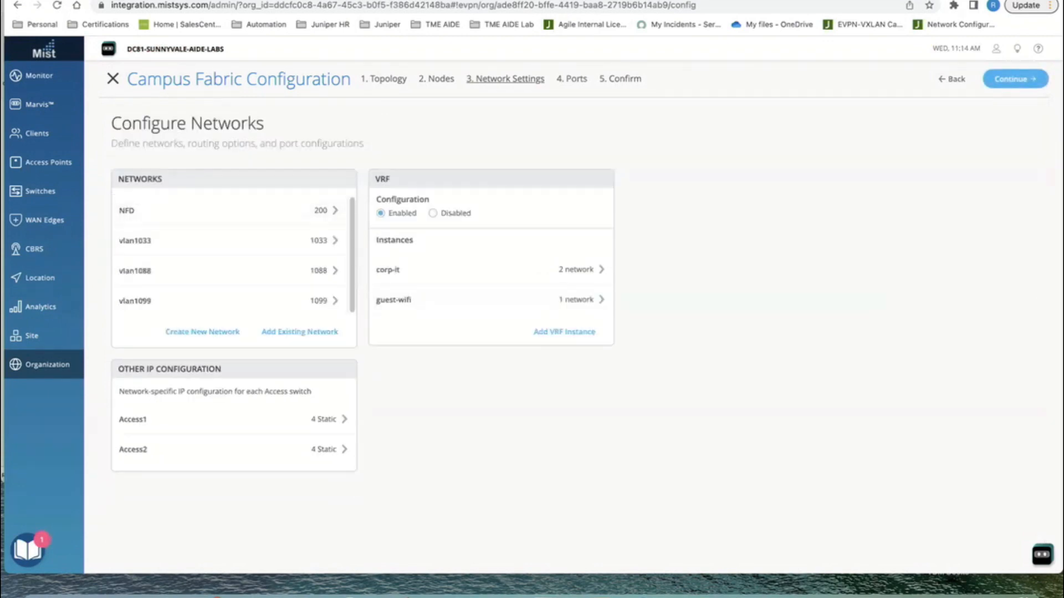
# Proceed to port selection and, in the SantaClaraHilton pod, link Dist2's port ge-0/0/37 to access switch Access1
pyautogui.click(1015, 79)
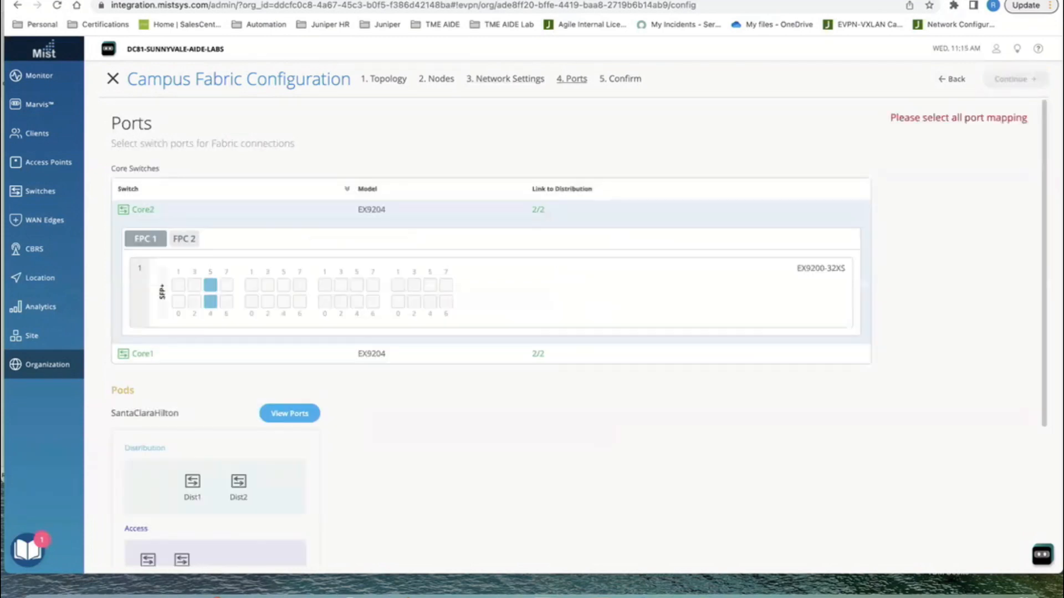
pyautogui.scroll(-4, 491, 333)
pyautogui.click(290, 219)
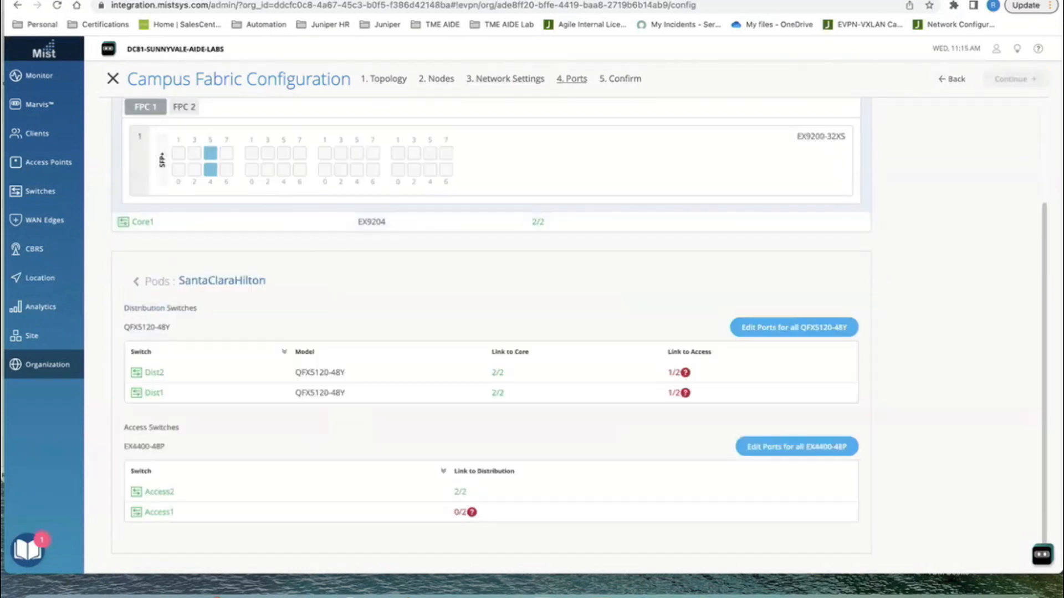
pyautogui.click(310, 373)
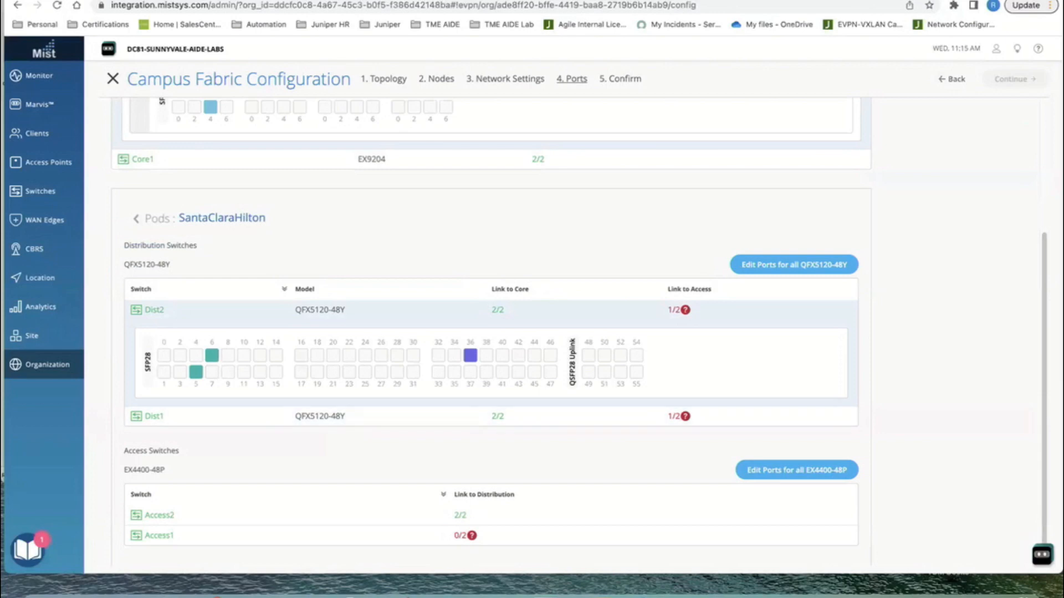
pyautogui.click(469, 373)
pyautogui.click(399, 278)
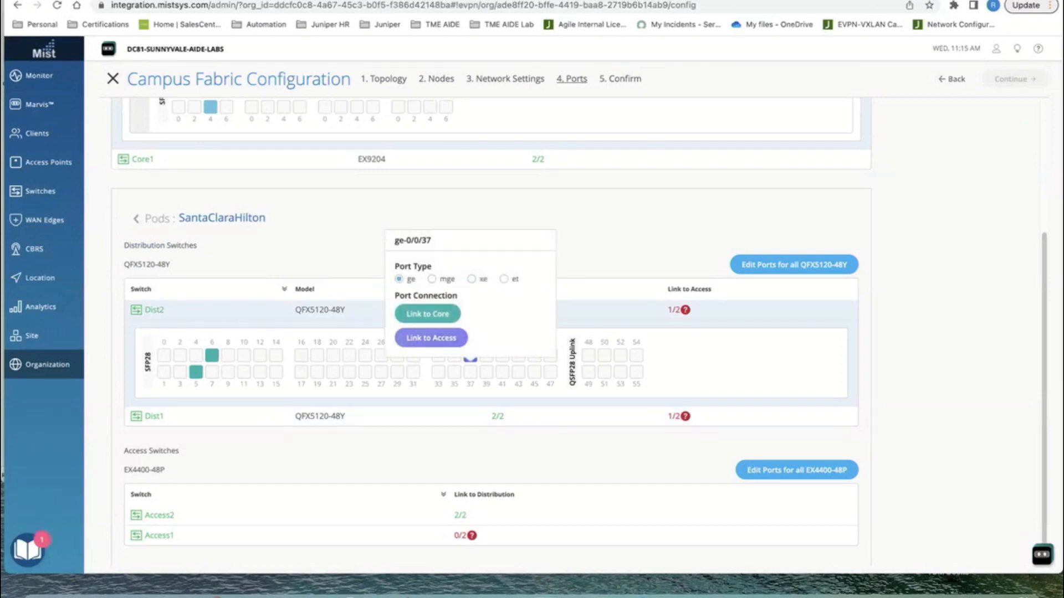
pyautogui.click(431, 338)
pyautogui.click(408, 362)
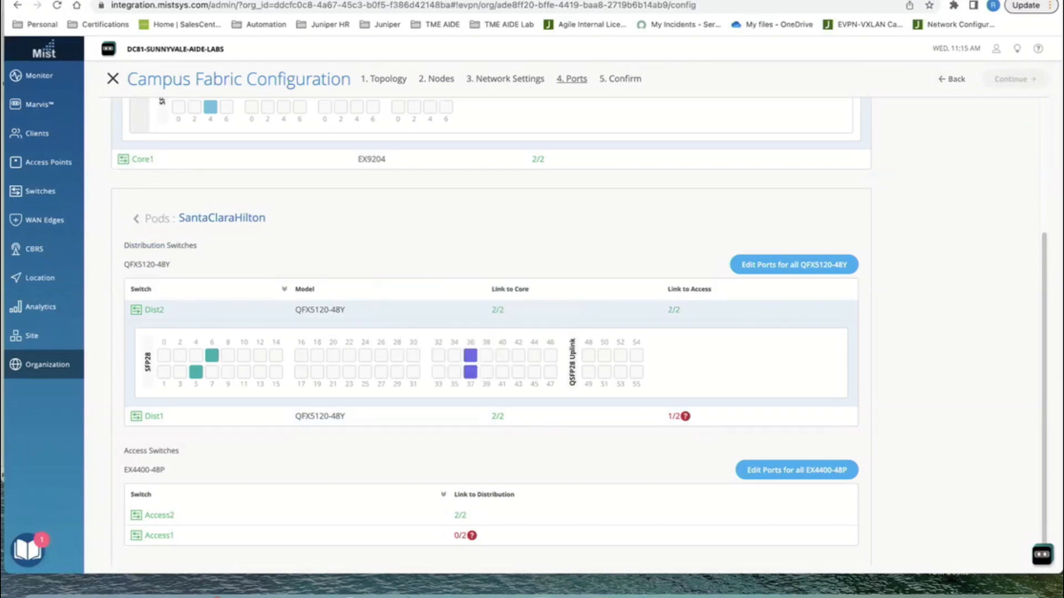
# Link port ge-0/0/36 of distribution switch Dist1 to access switch Access1
pyautogui.scroll(-1, 432, 405)
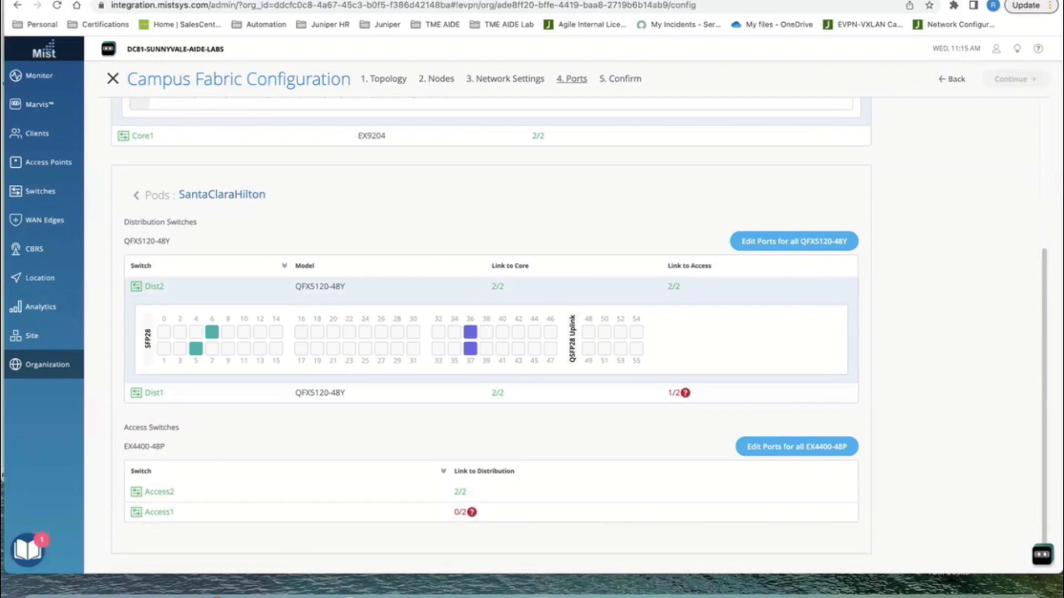
pyautogui.click(154, 392)
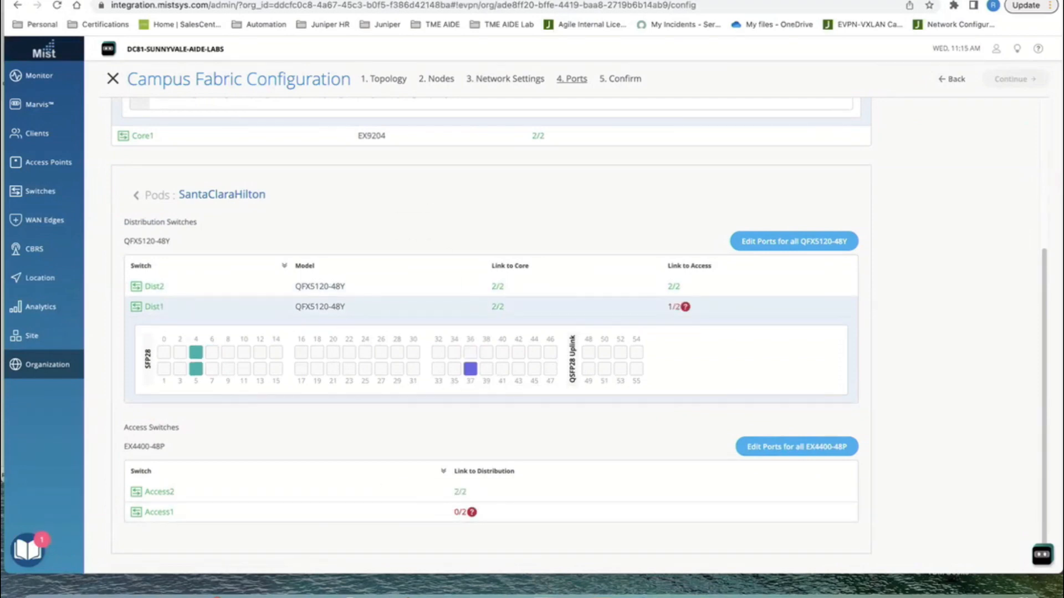
pyautogui.click(470, 352)
pyautogui.click(398, 249)
pyautogui.click(431, 308)
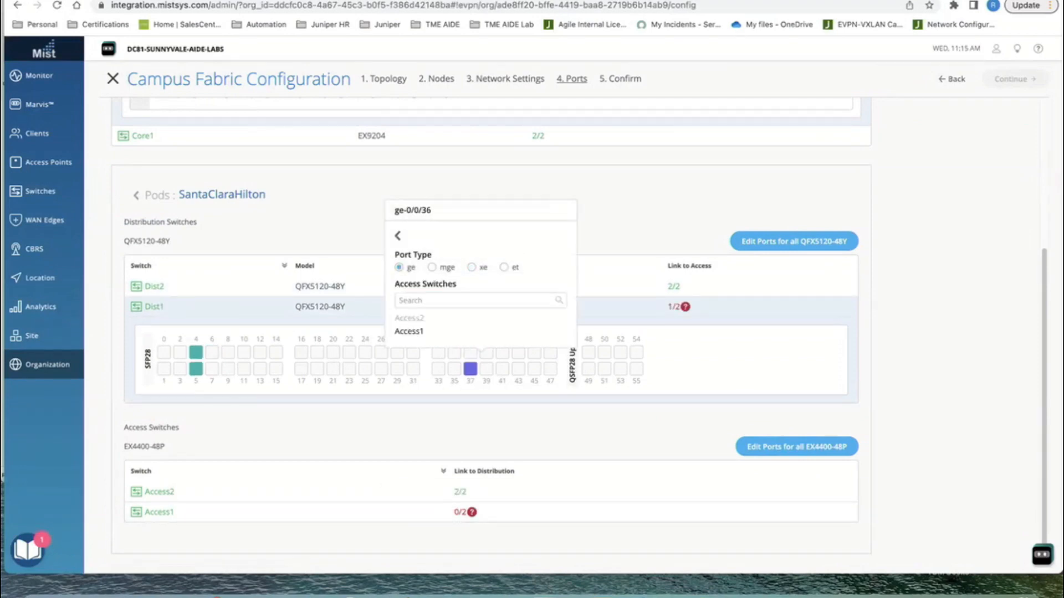
pyautogui.click(408, 331)
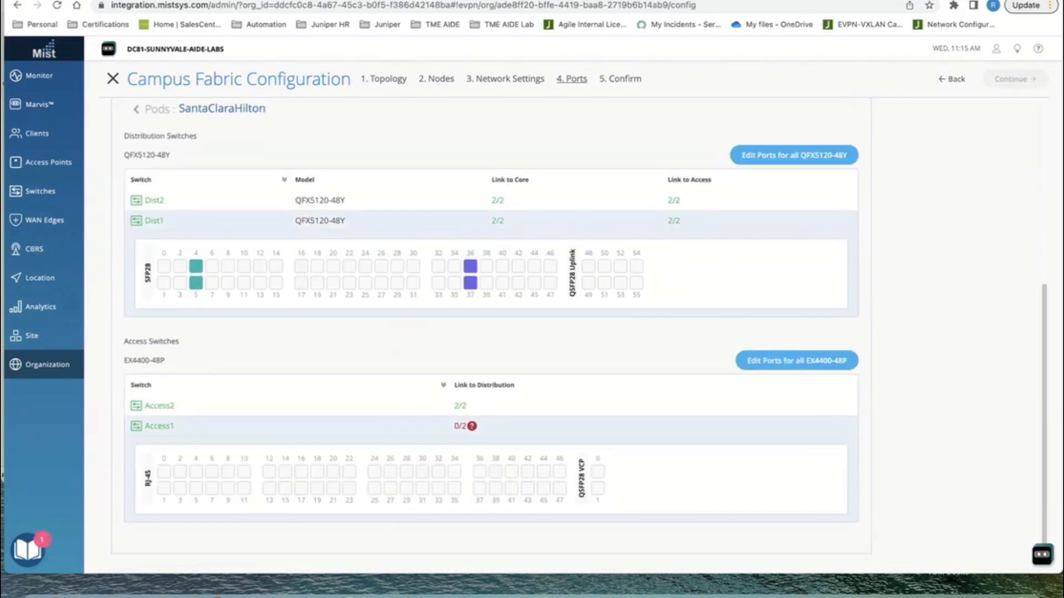
# On Access1, link port ge-0/0/36 to Dist1 and port ge-0/0/37 to Dist2
pyautogui.click(479, 472)
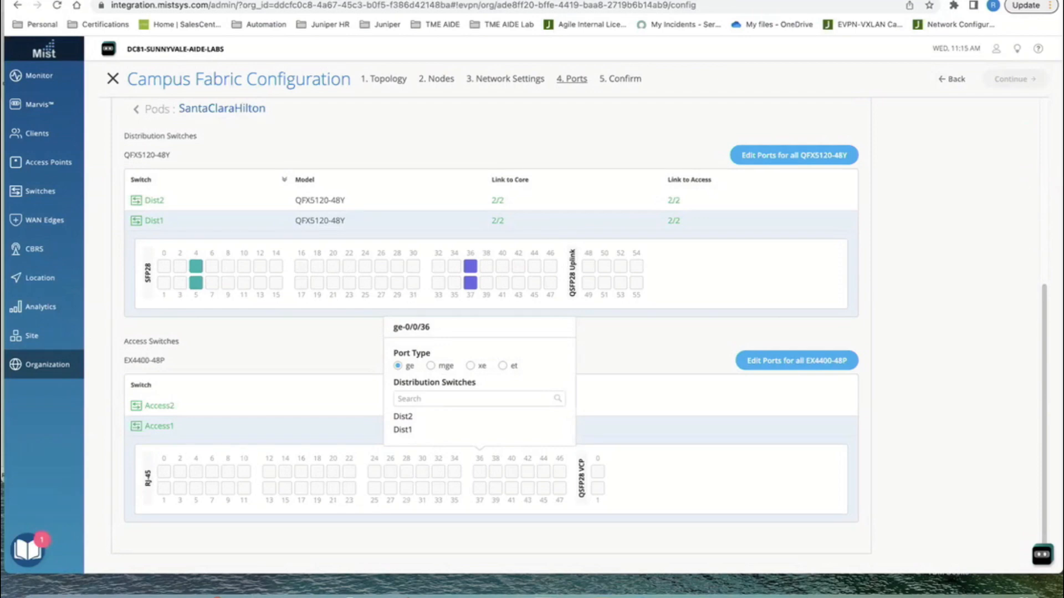
pyautogui.click(403, 430)
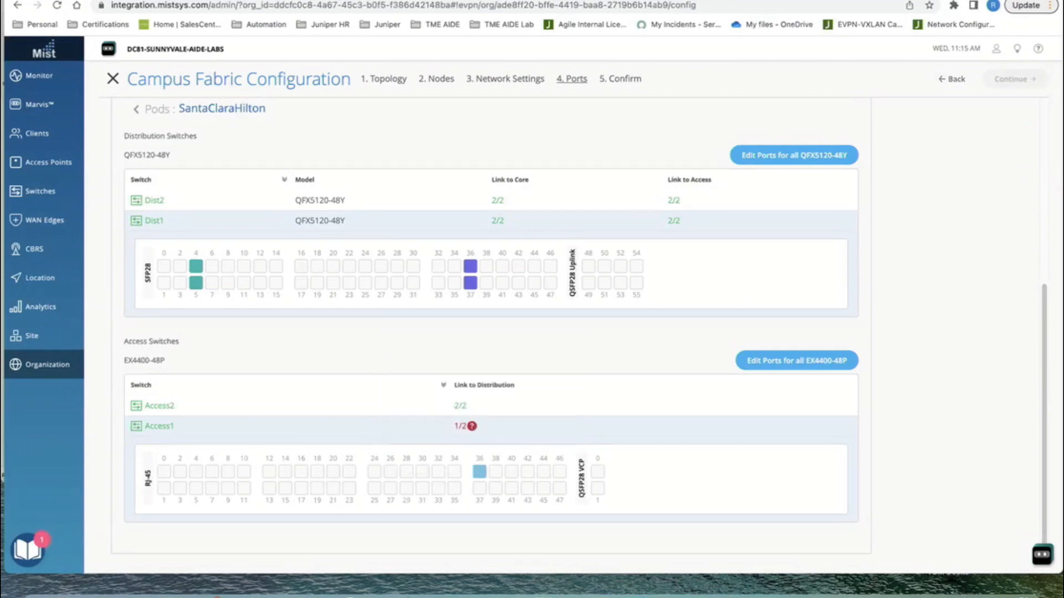
pyautogui.click(480, 488)
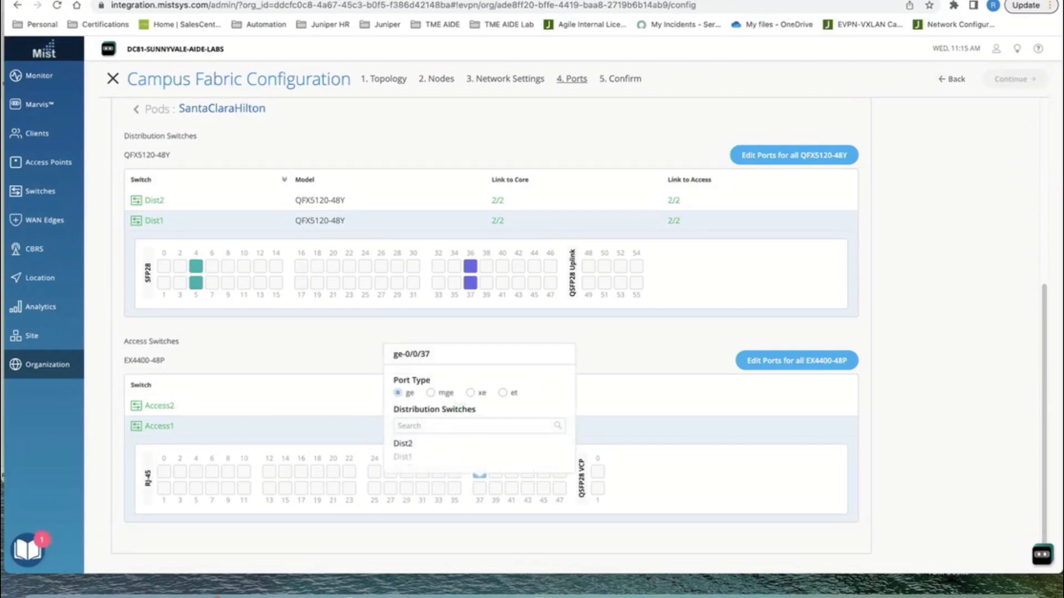
pyautogui.click(402, 445)
pyautogui.scroll(2, 491, 443)
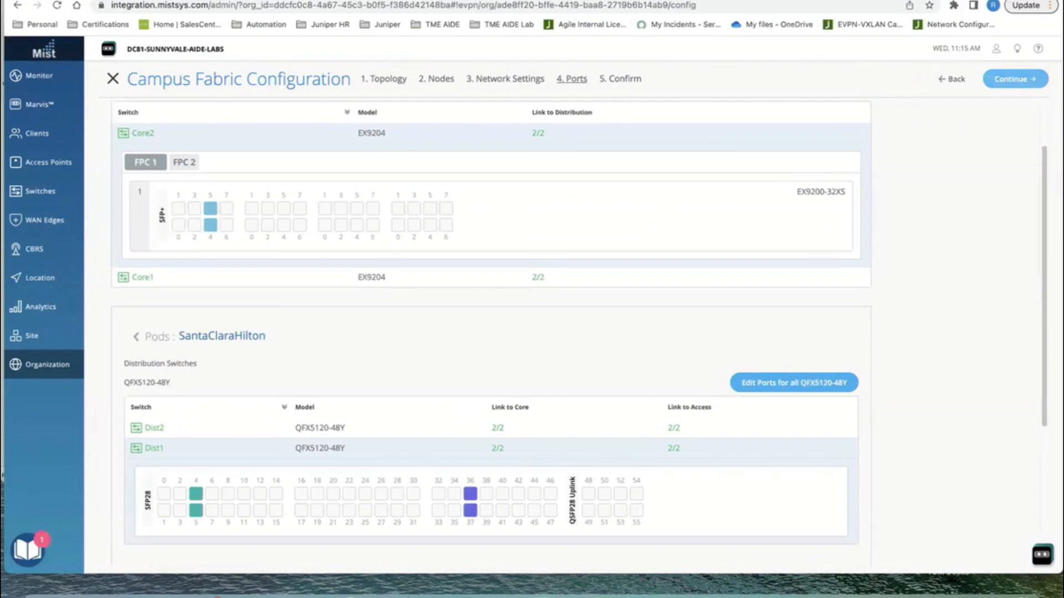
# Apply the updated fabric configuration, approve pushing it to the switches, and close the configuration wizard
pyautogui.click(1015, 79)
pyautogui.click(1010, 78)
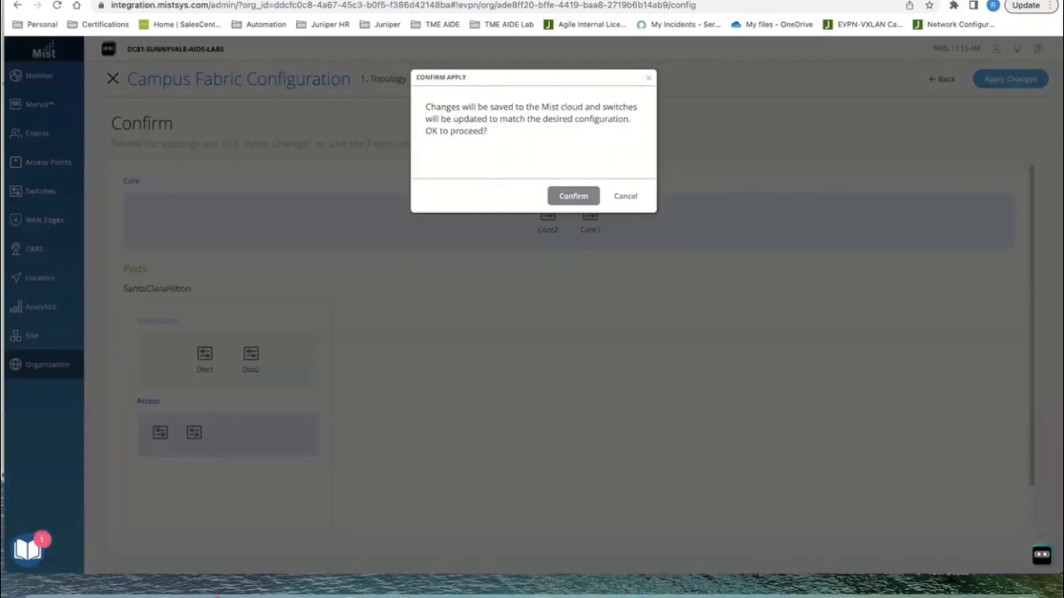
pyautogui.click(573, 196)
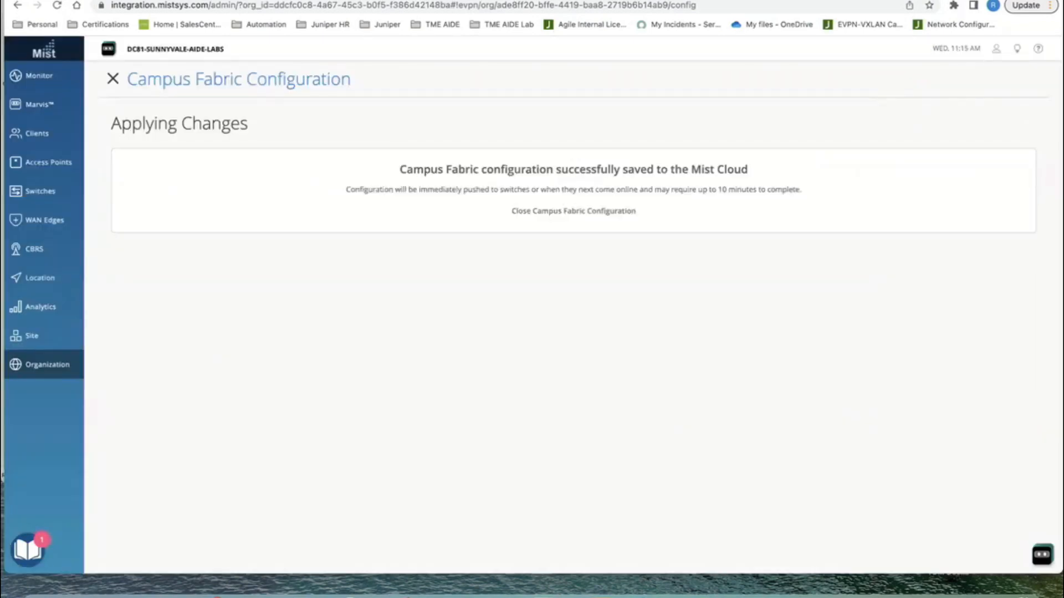
pyautogui.click(574, 211)
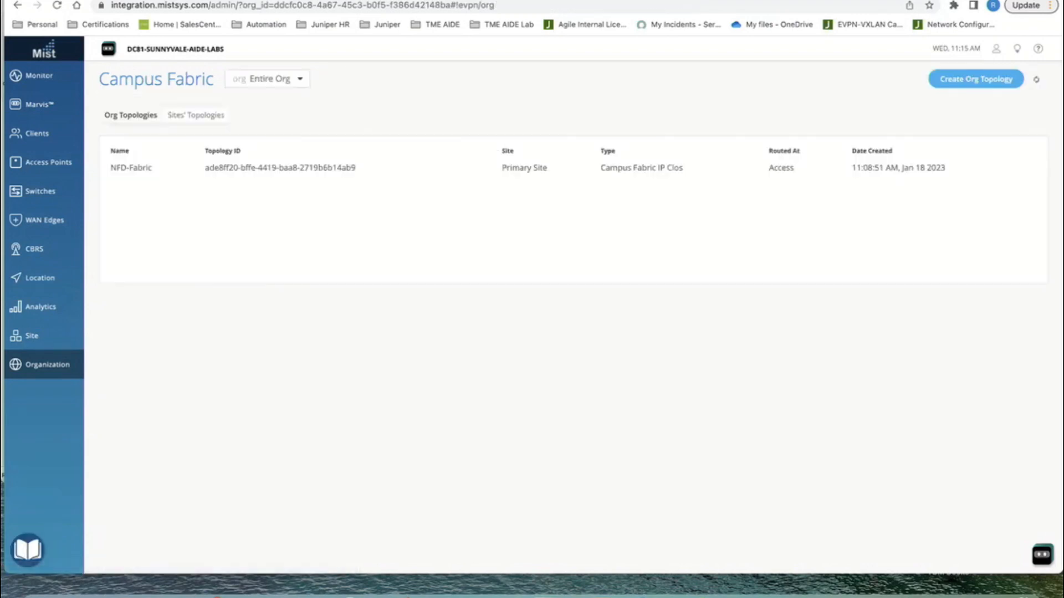
# Download NFD-Fabric's connection table, review it in Excel with the Serial 2 through Mac 2 columns fitted, and close it without saving
pyautogui.click(225, 163)
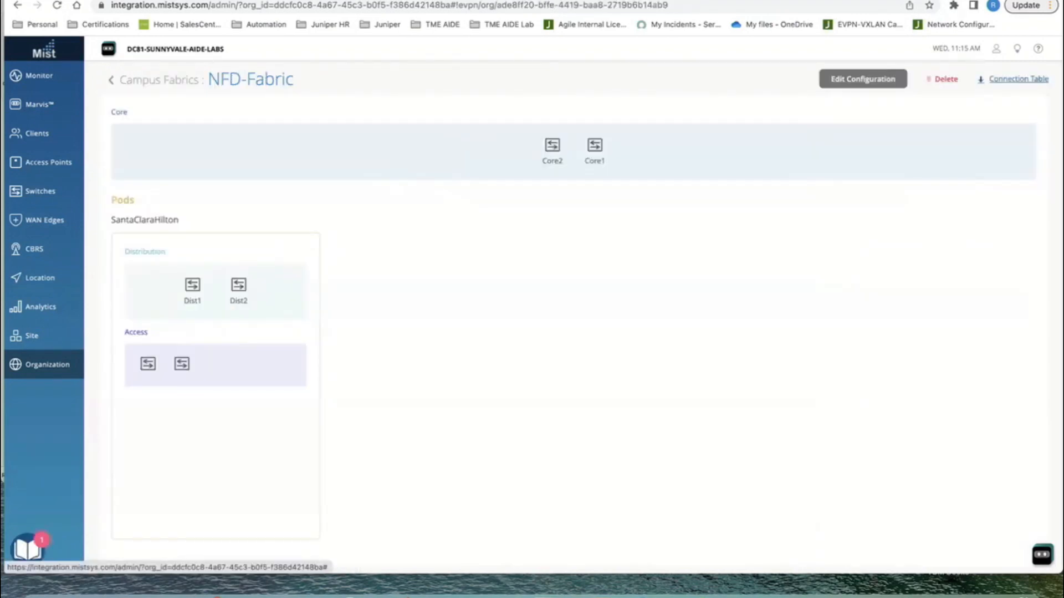
pyautogui.click(1018, 79)
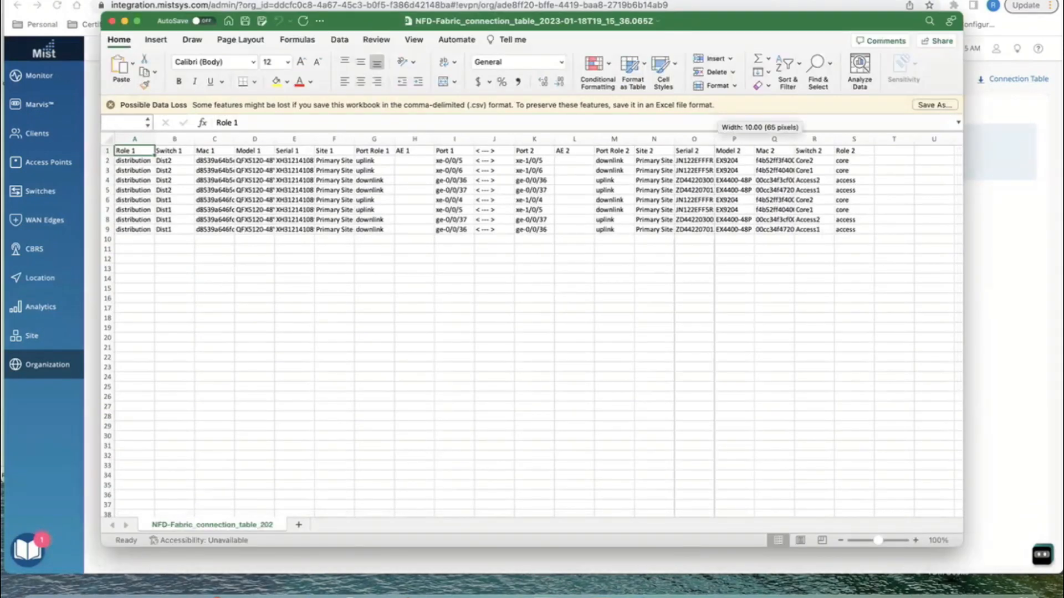
pyautogui.doubleClick(714, 139)
pyautogui.doubleClick(763, 140)
pyautogui.doubleClick(804, 139)
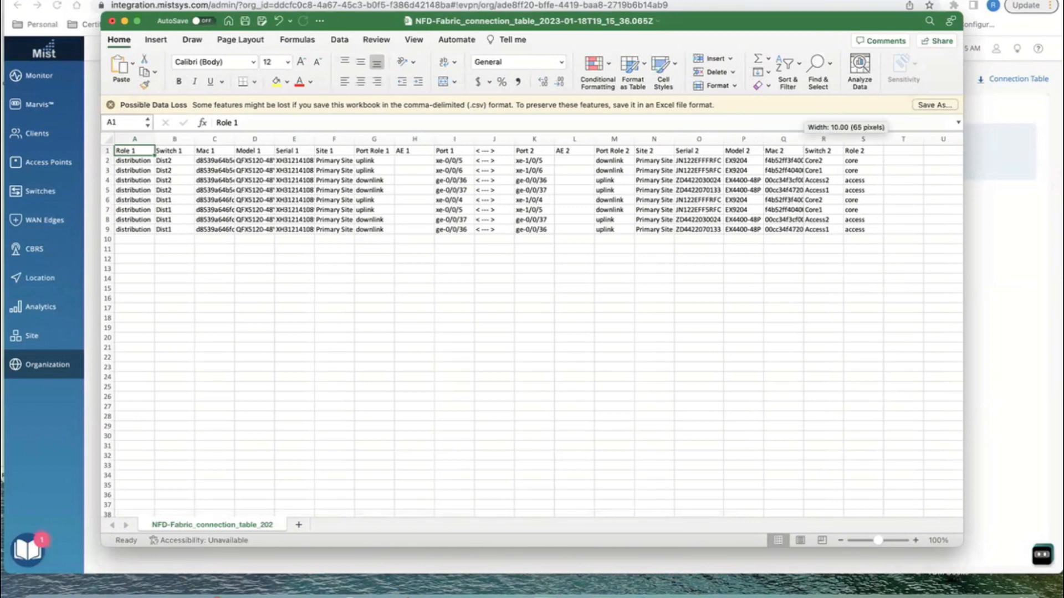
pyautogui.doubleClick(846, 139)
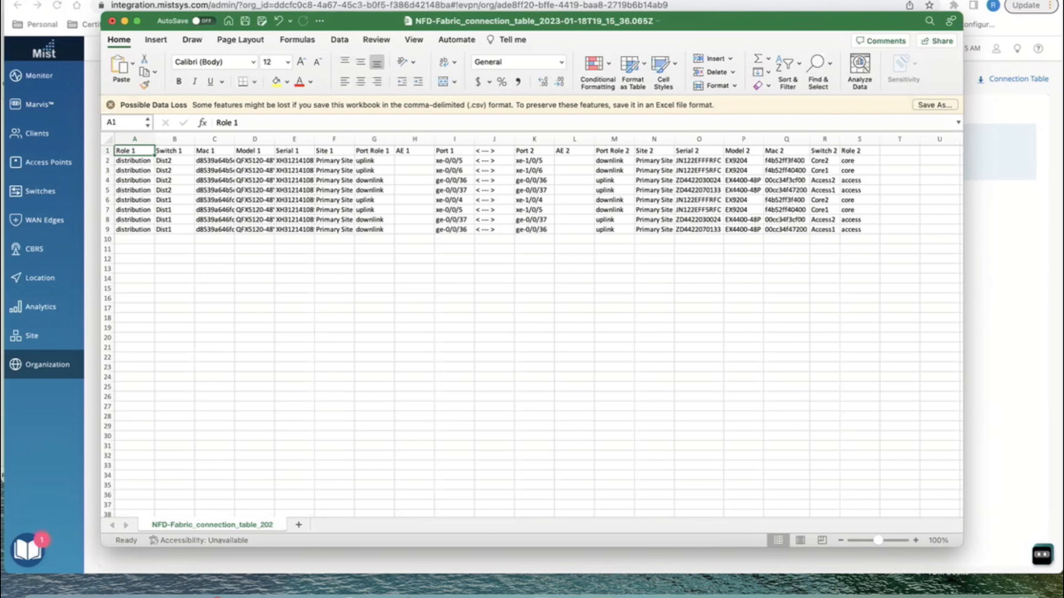
pyautogui.click(111, 21)
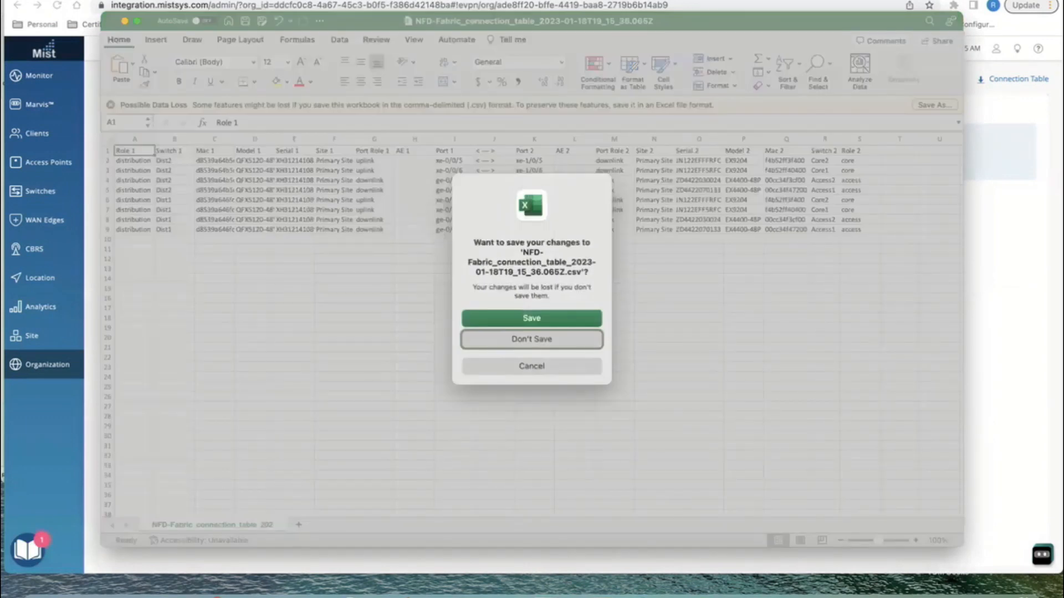
pyautogui.click(531, 339)
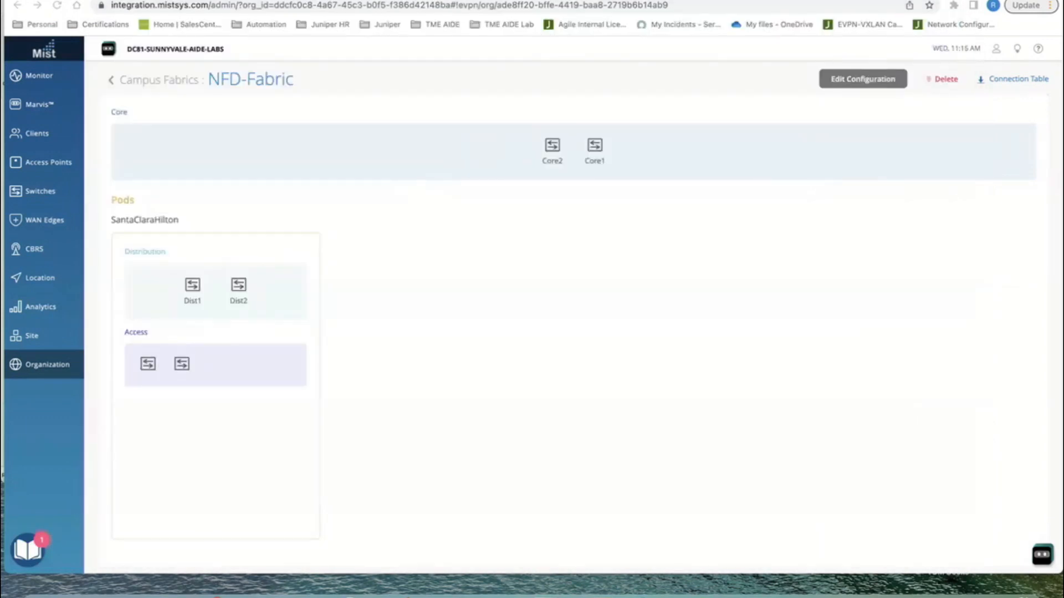
# Switch to the SSH terminal, stop the running ping on desktop2, and ping 10.99.99.99 from it
pyautogui.click(546, 596)
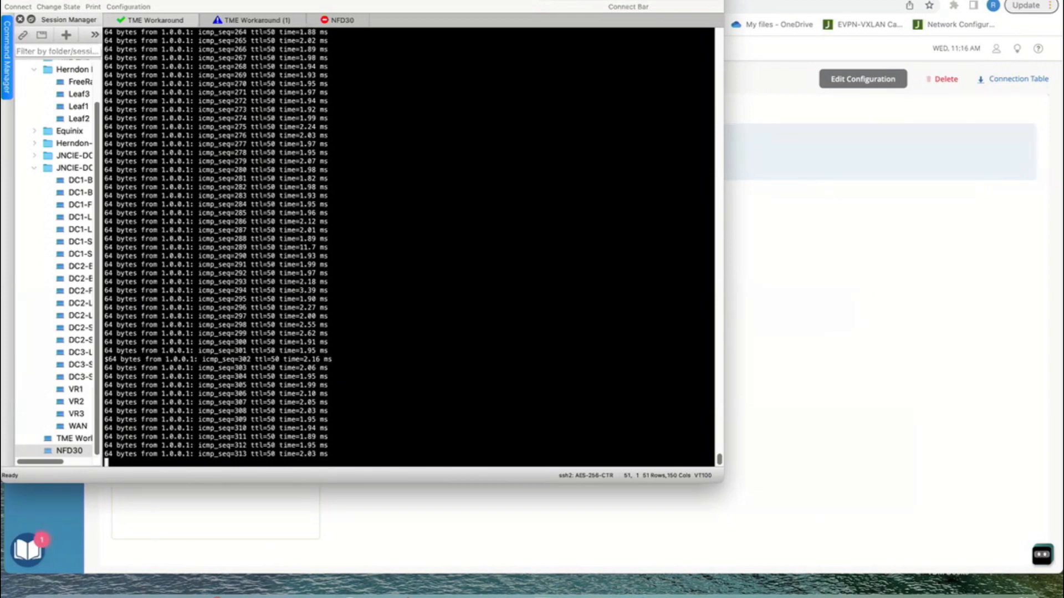
pyautogui.hotkey('ctrl', 'c')
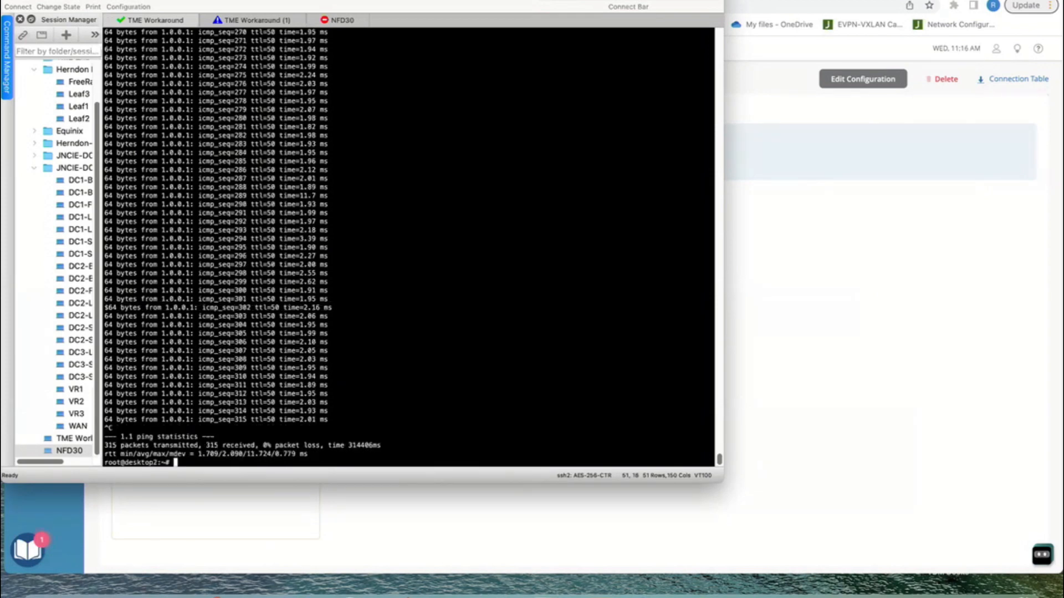
pyautogui.write('ping 10.99.99.99')
pyautogui.press('Return')
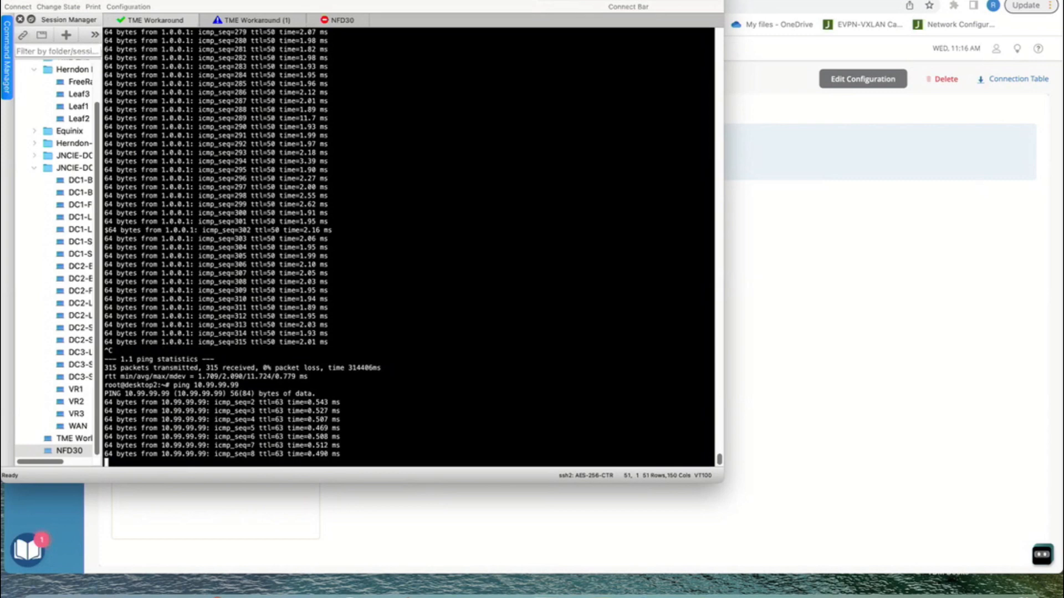
# In the desktop1 session, clear the stray input, ping 10.88.88.88, and compare it with the ping running on desktop2
pyautogui.hotkey('ctrl', 'Tab')
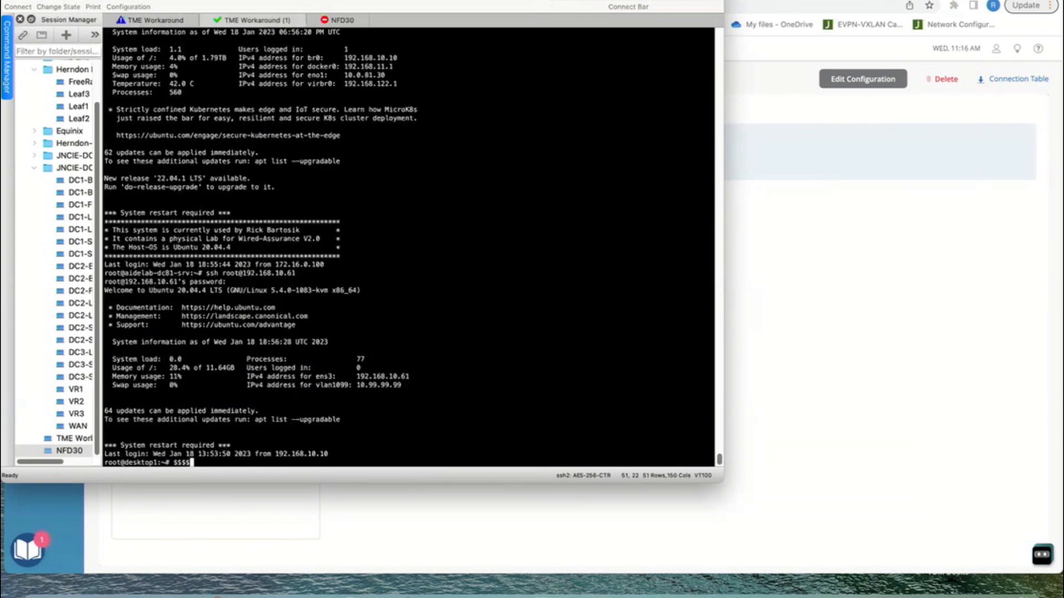
pyautogui.press('Return')
pyautogui.write('ping ')
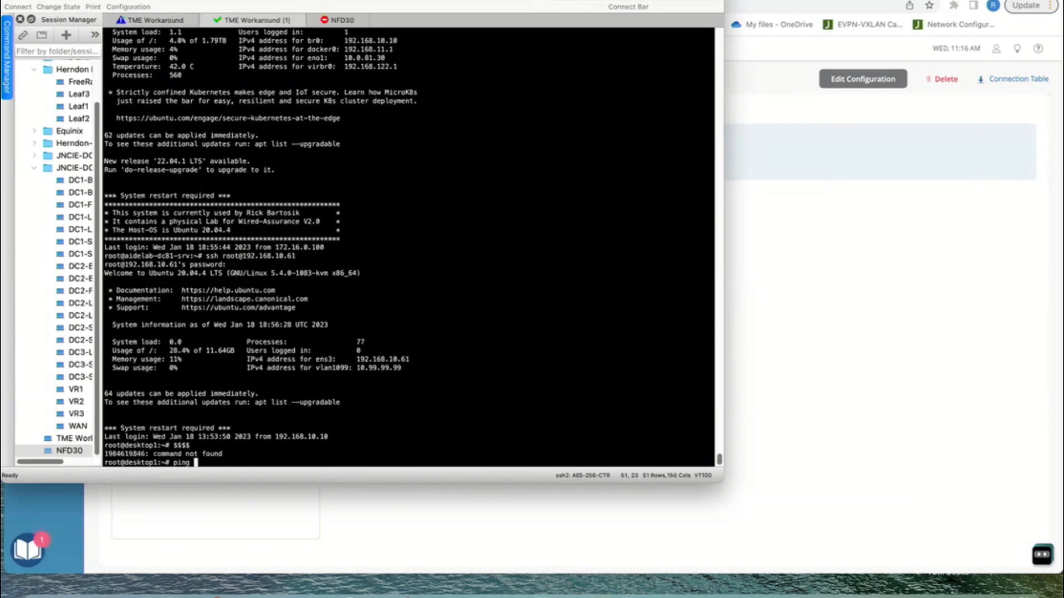
pyautogui.write('10.88.88.88')
pyautogui.press('Return')
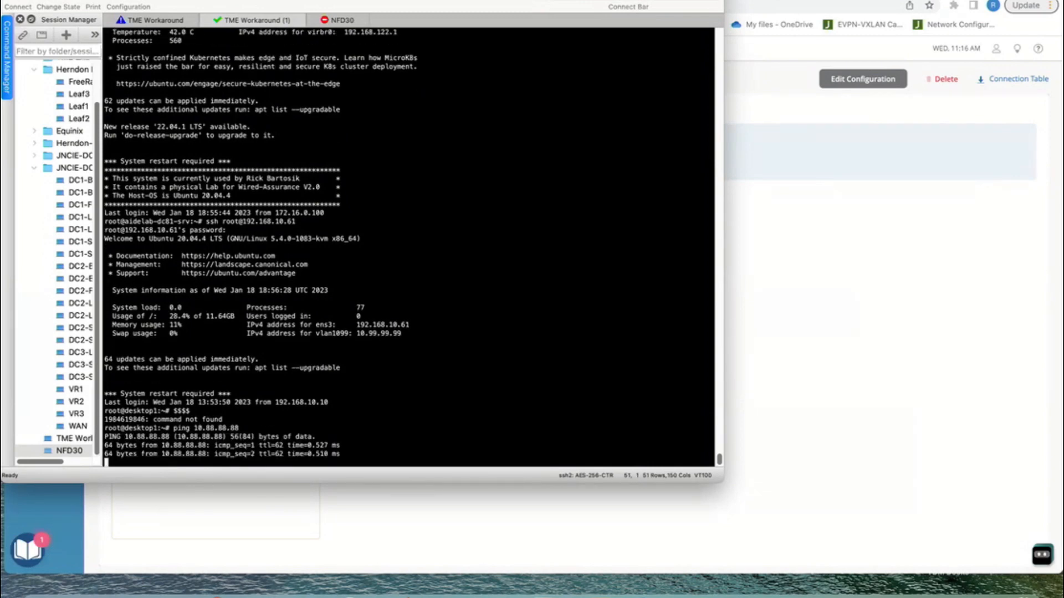
pyautogui.click(155, 21)
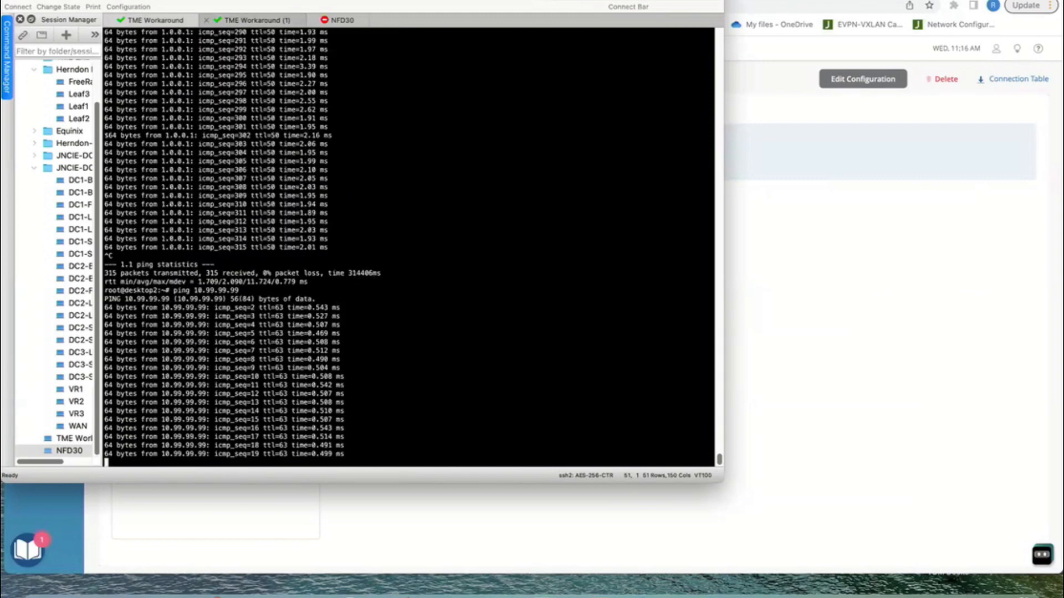
pyautogui.click(256, 20)
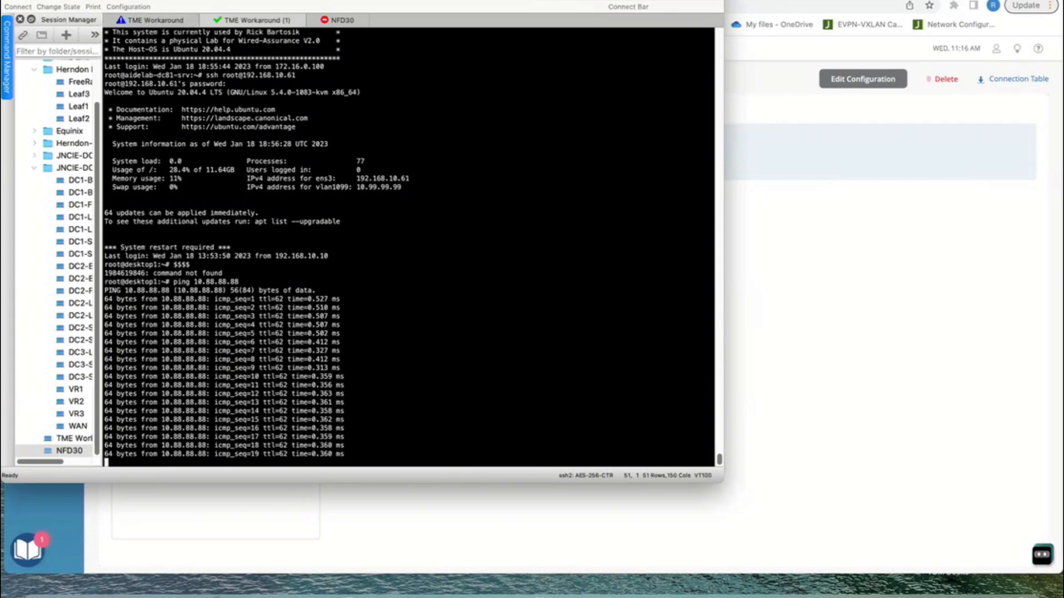
# Switch back to Mist in the browser, open the Core1 switch from the switches list, and review its routing and BGP configuration
pyautogui.click(1018, 79)
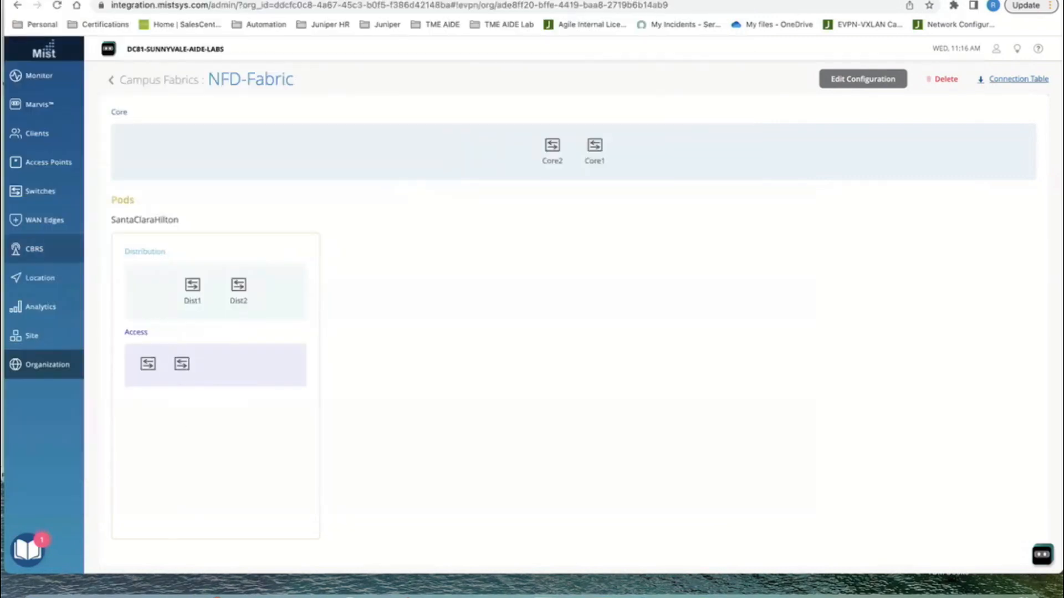
pyautogui.click(40, 190)
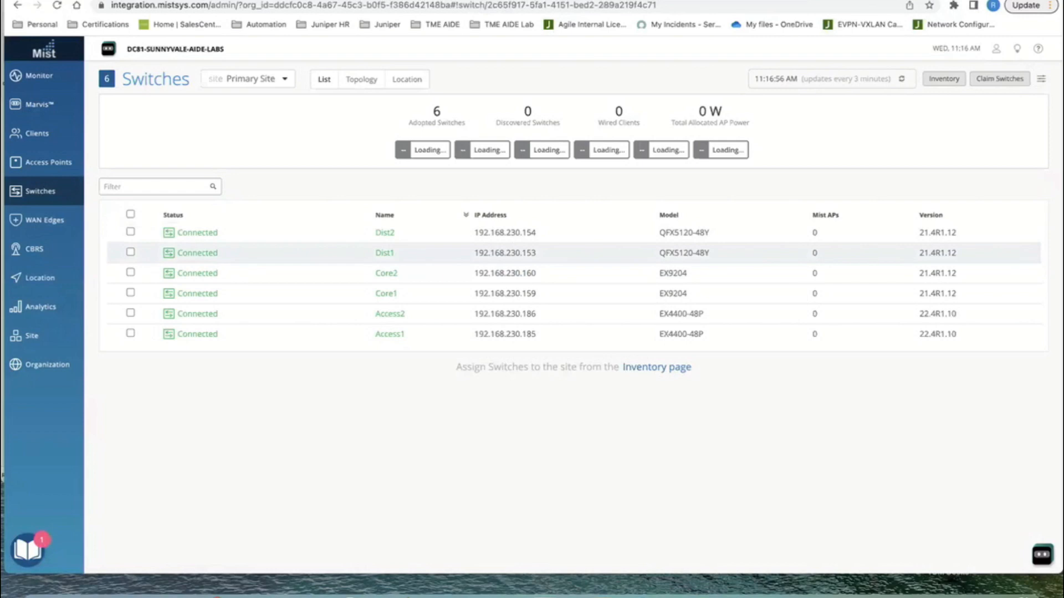
pyautogui.click(386, 293)
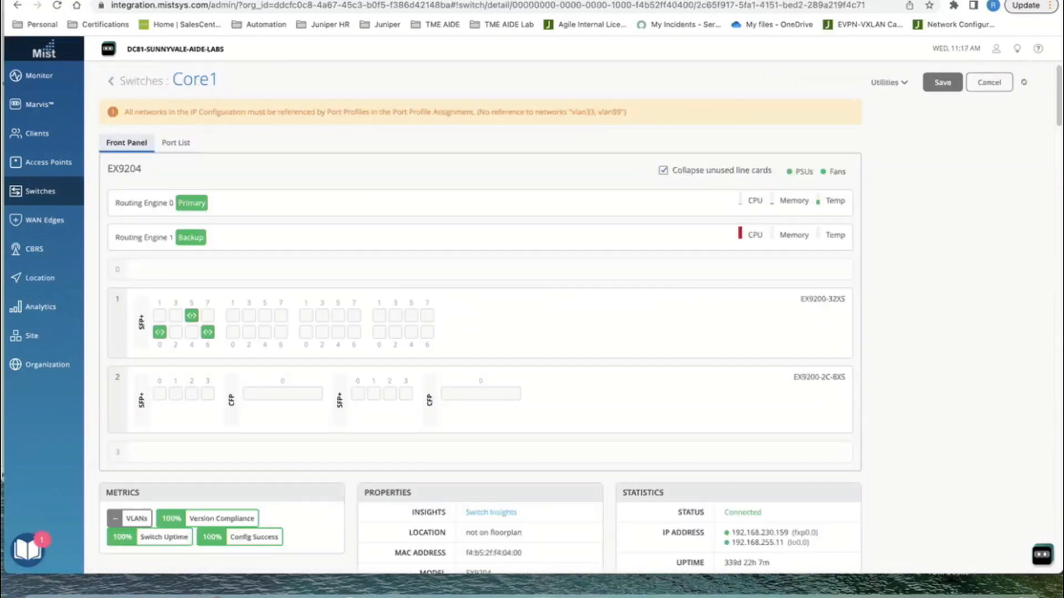
pyautogui.scroll(-12, 479, 332)
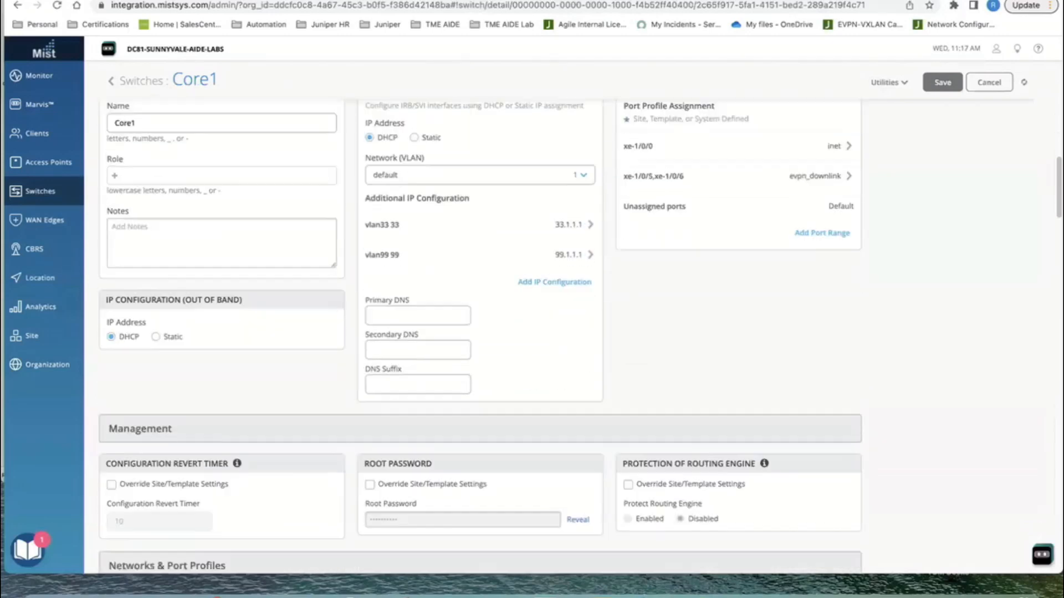
pyautogui.scroll(-15, 480, 333)
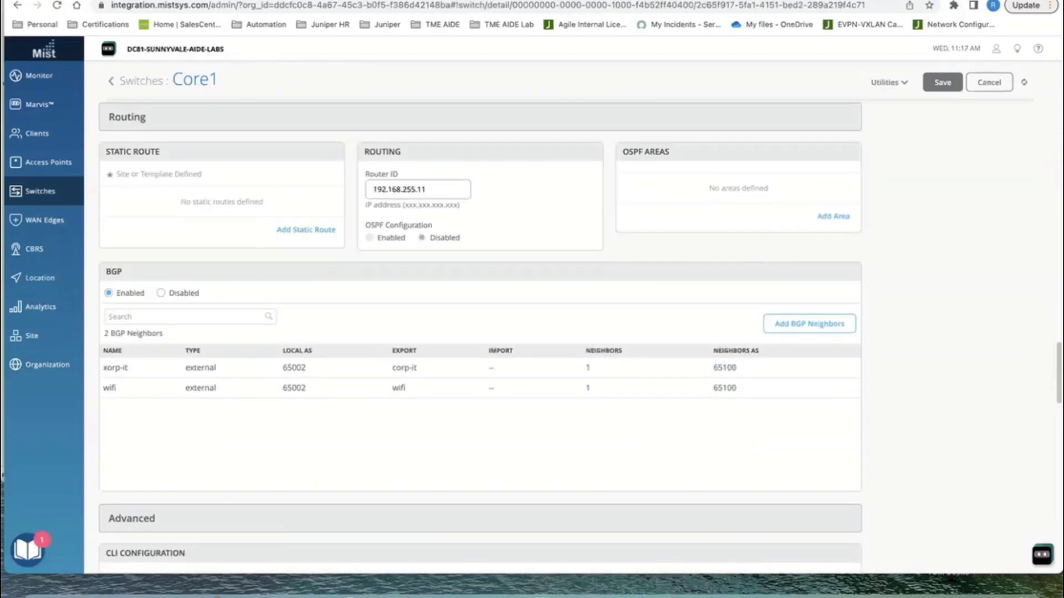
pyautogui.scroll(-1, 480, 336)
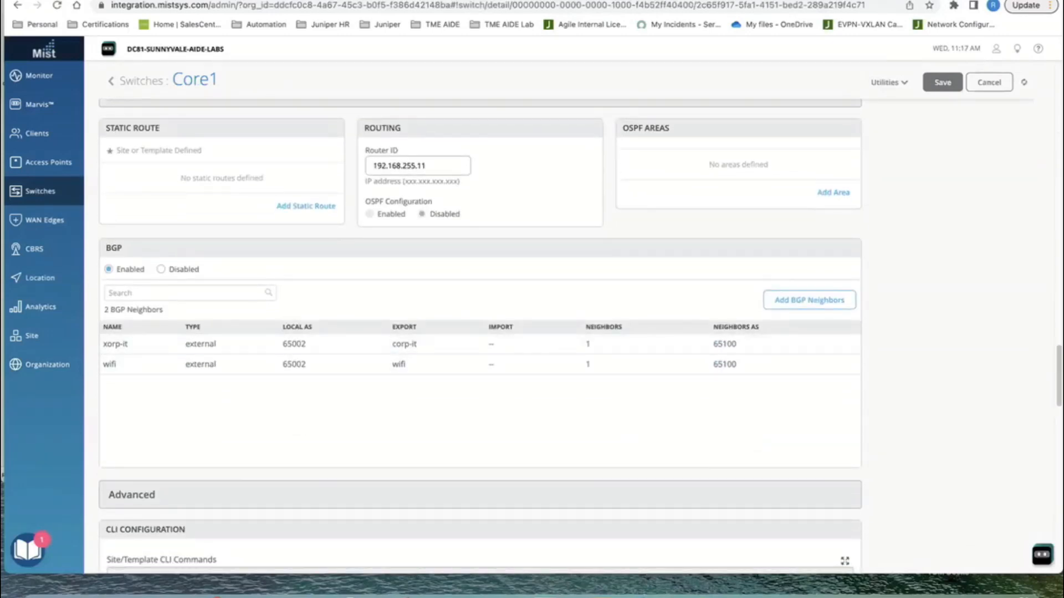
pyautogui.scroll(1, 480, 343)
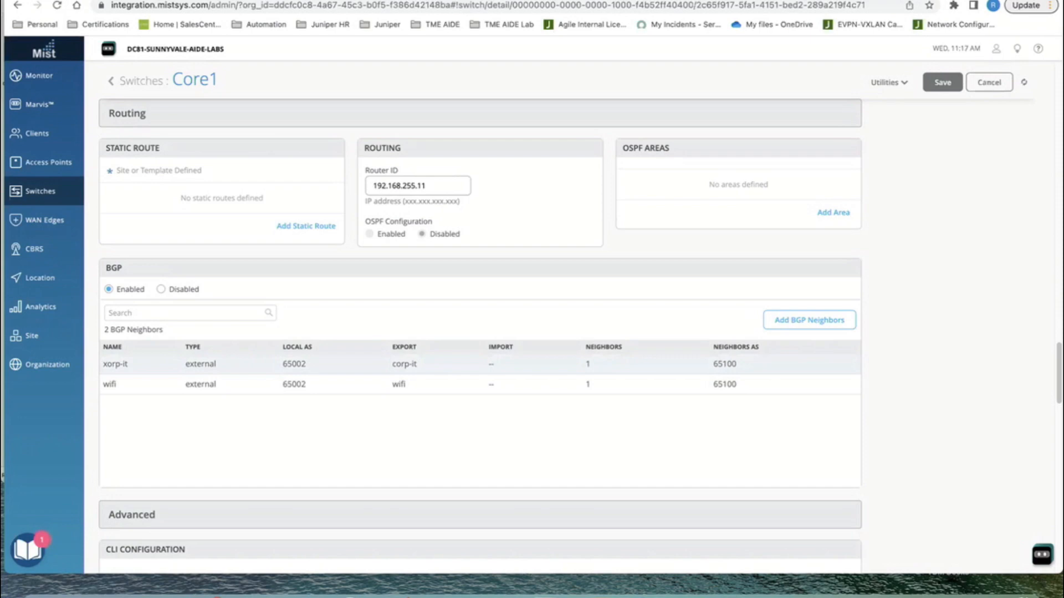
# Inspect the xorp-it BGP neighbor and the terms of the corp-it routing policy, then close both without changes
pyautogui.click(115, 364)
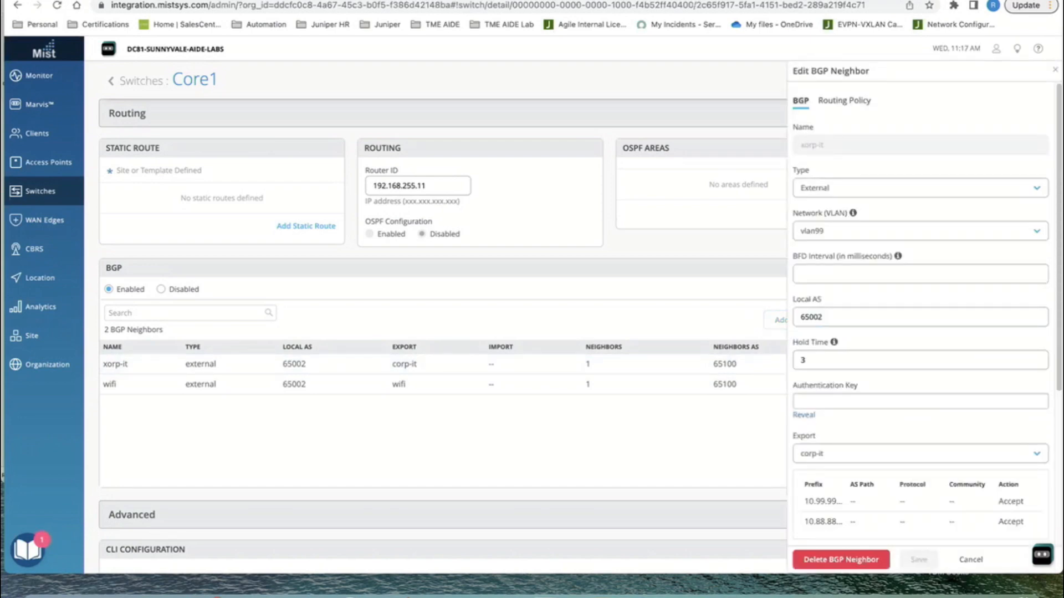
pyautogui.click(845, 101)
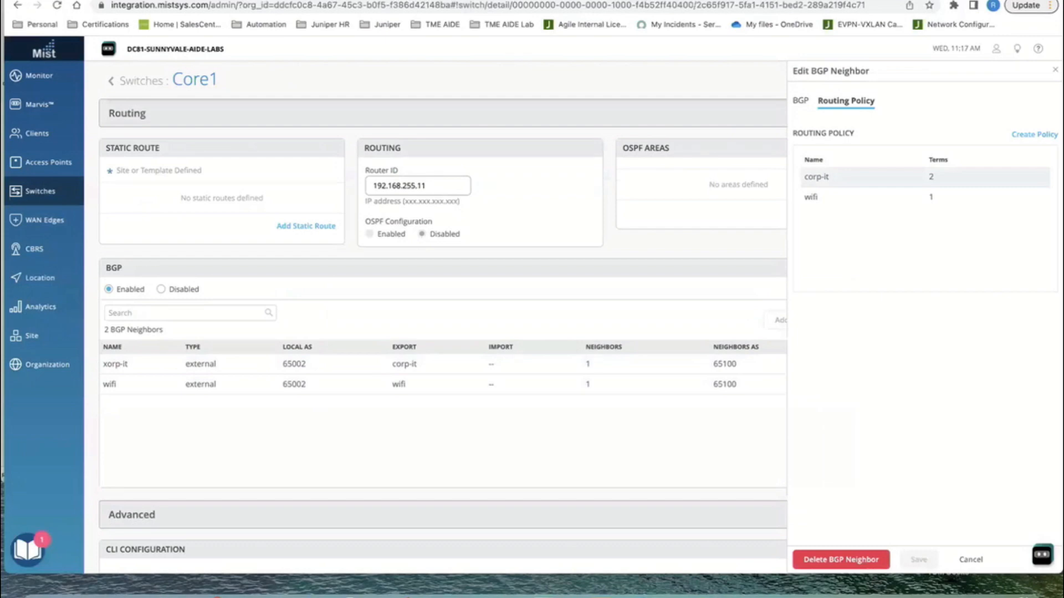
pyautogui.click(816, 177)
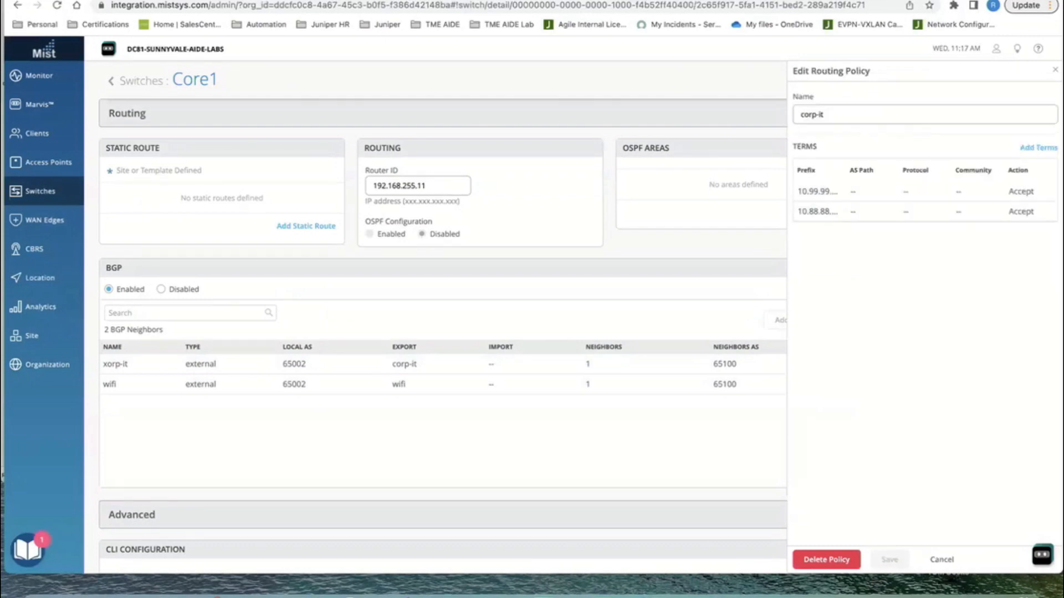
pyautogui.click(1055, 69)
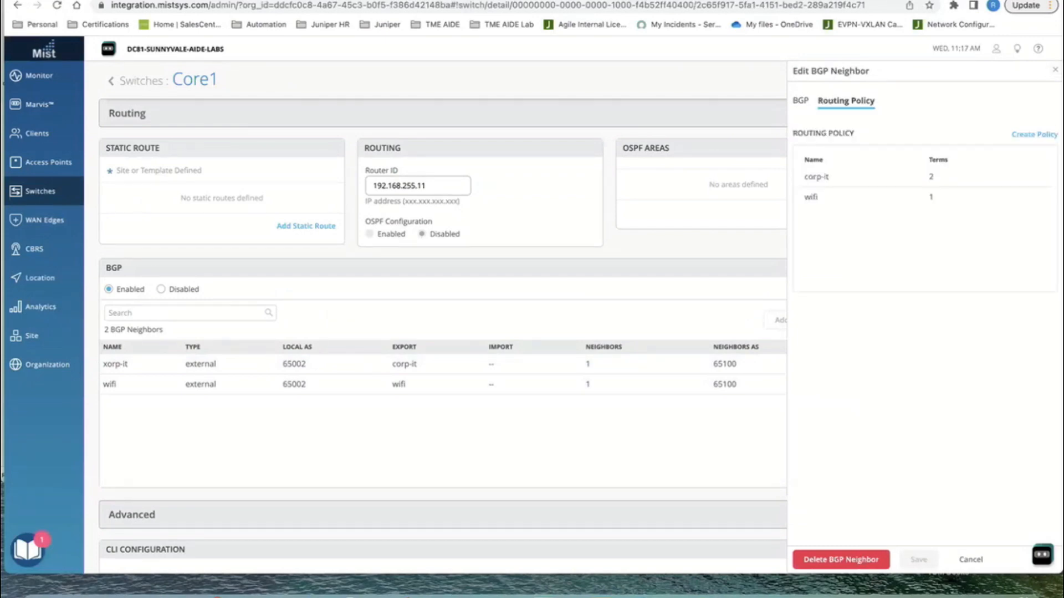
pyautogui.click(1055, 69)
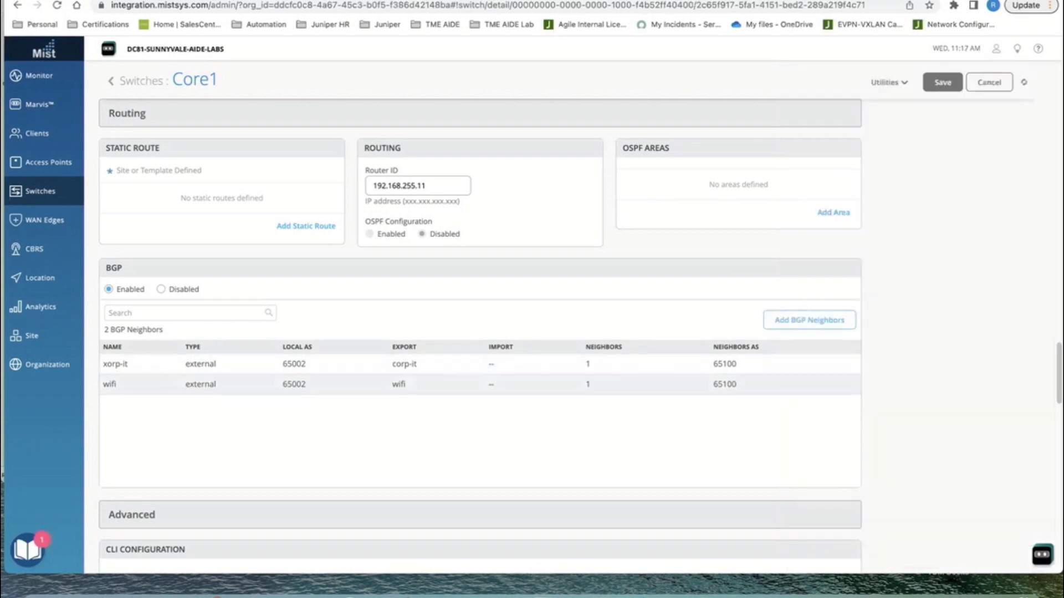
# Inspect the routing policies from the wifi BGP neighbor, view the corp-it policy again, and close them without changes
pyautogui.click(587, 384)
pyautogui.click(844, 100)
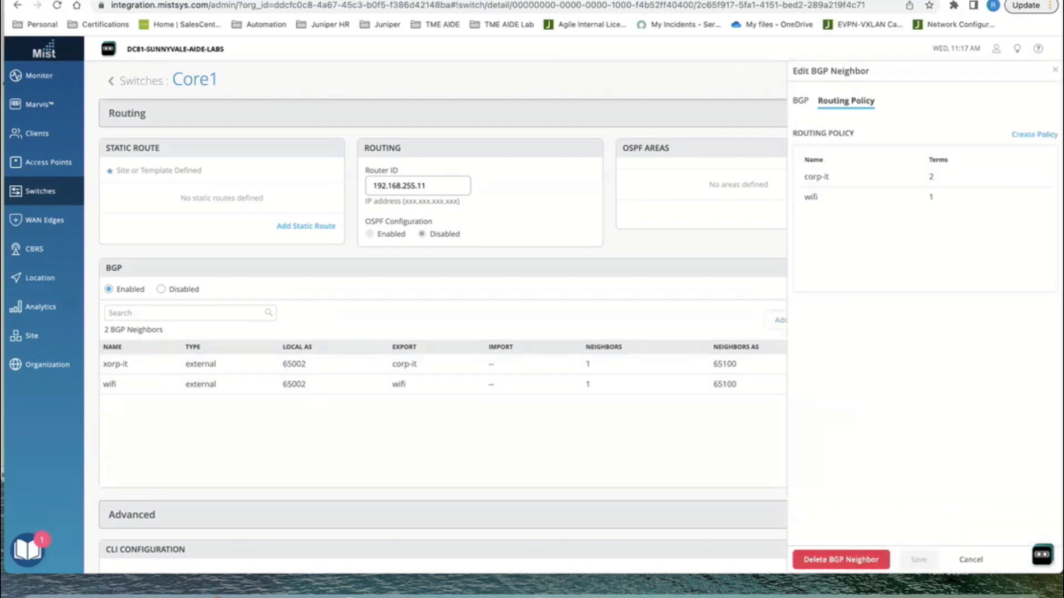
pyautogui.click(816, 177)
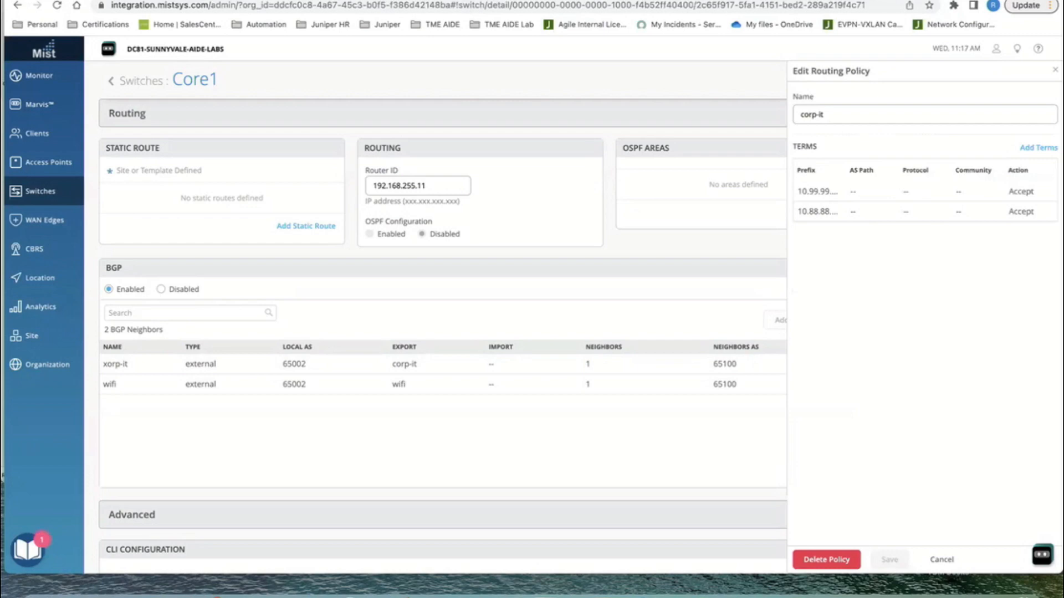
pyautogui.click(1055, 70)
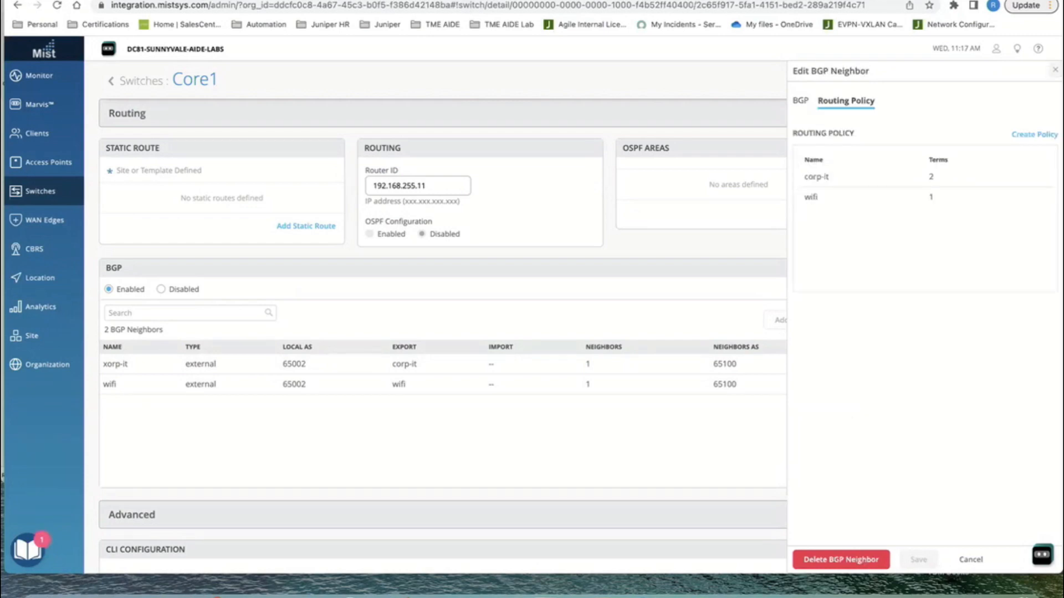
pyautogui.click(1055, 70)
# Review Core1's VRF, IP and port configuration, check the fabric topology slide in PowerPoint, and minimize the presentation
pyautogui.scroll(13, 480, 336)
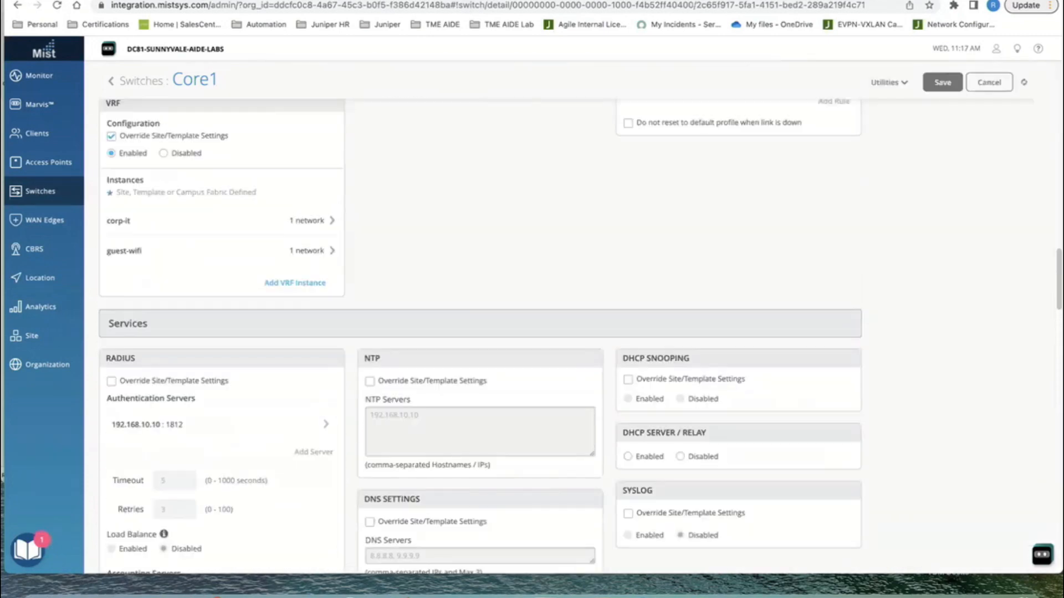
pyautogui.scroll(15, 481, 335)
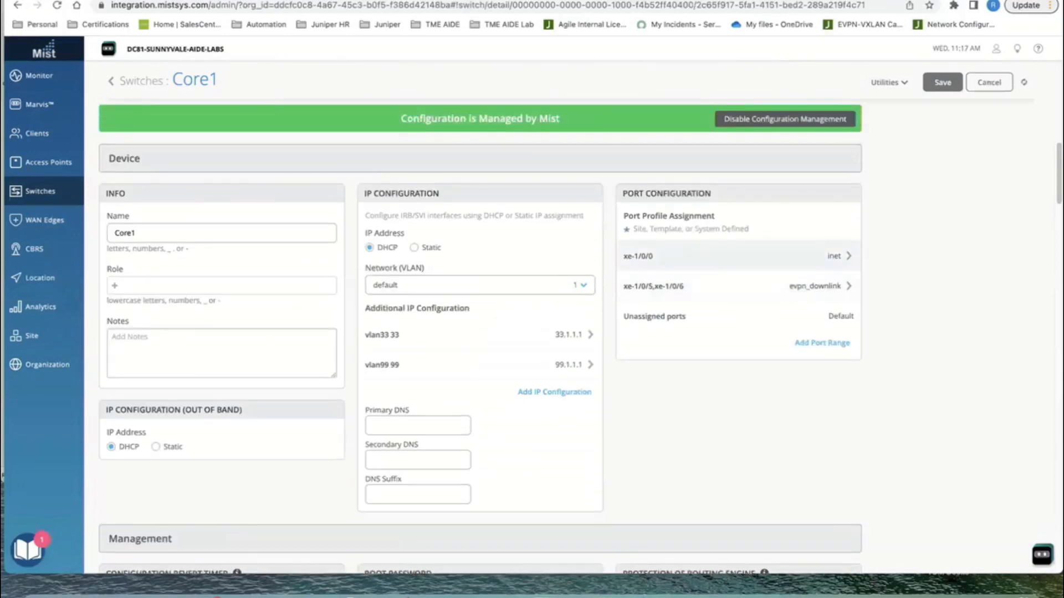
pyautogui.scroll(5, 481, 336)
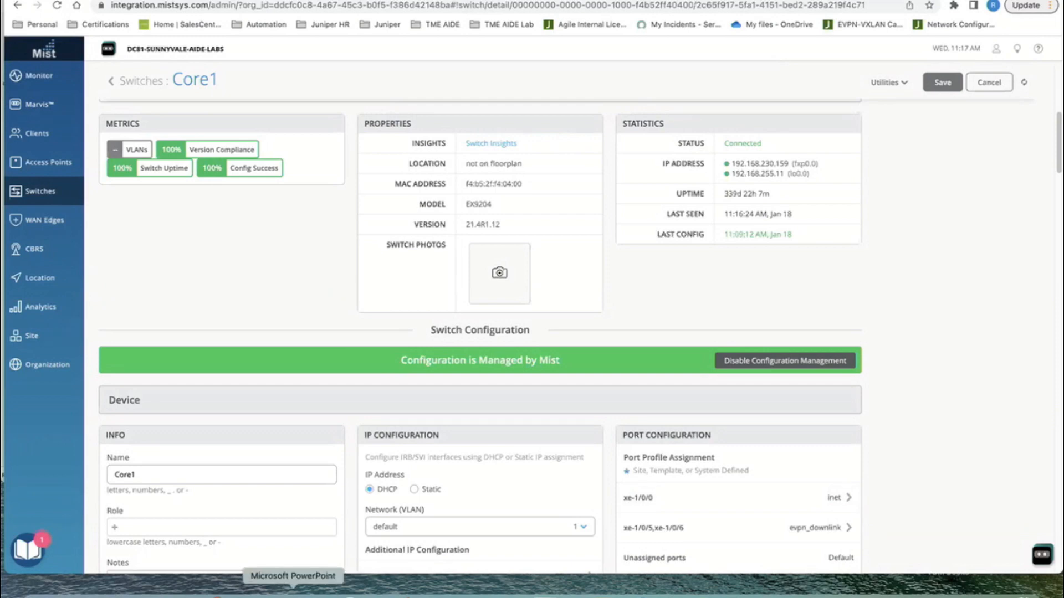
pyautogui.click(294, 592)
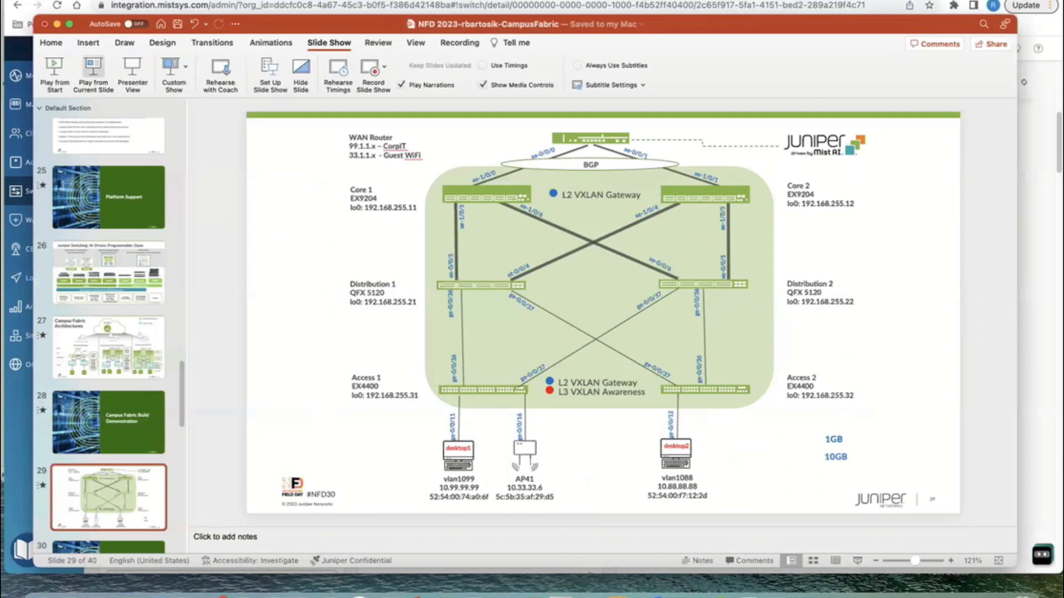
pyautogui.press('super+m')
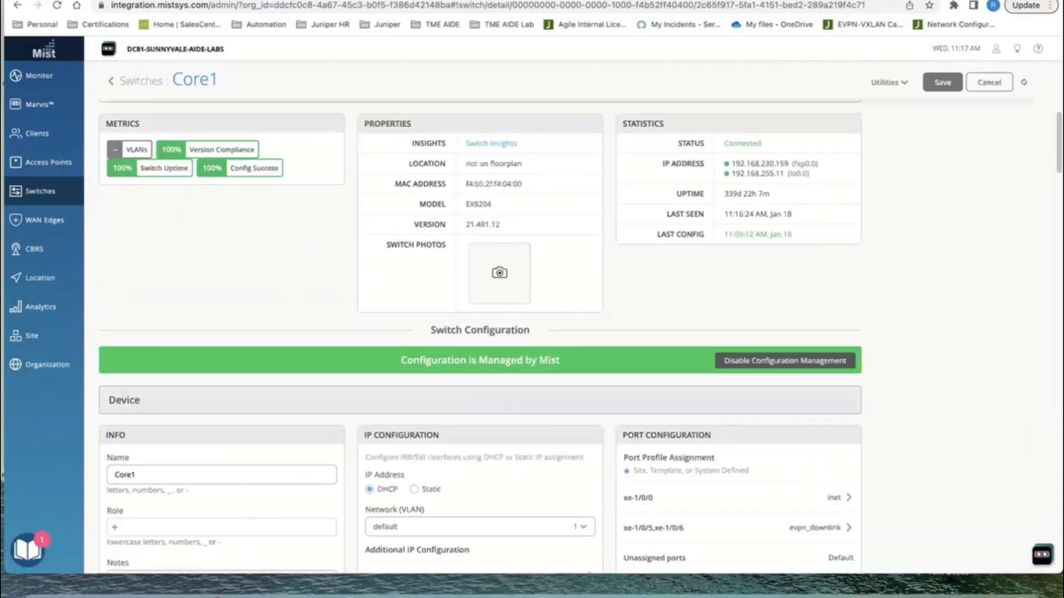
# Open NFD-Fabric's configuration from the campus fabrics, continue to node selection, and add a second pod
pyautogui.moveTo(47, 364)
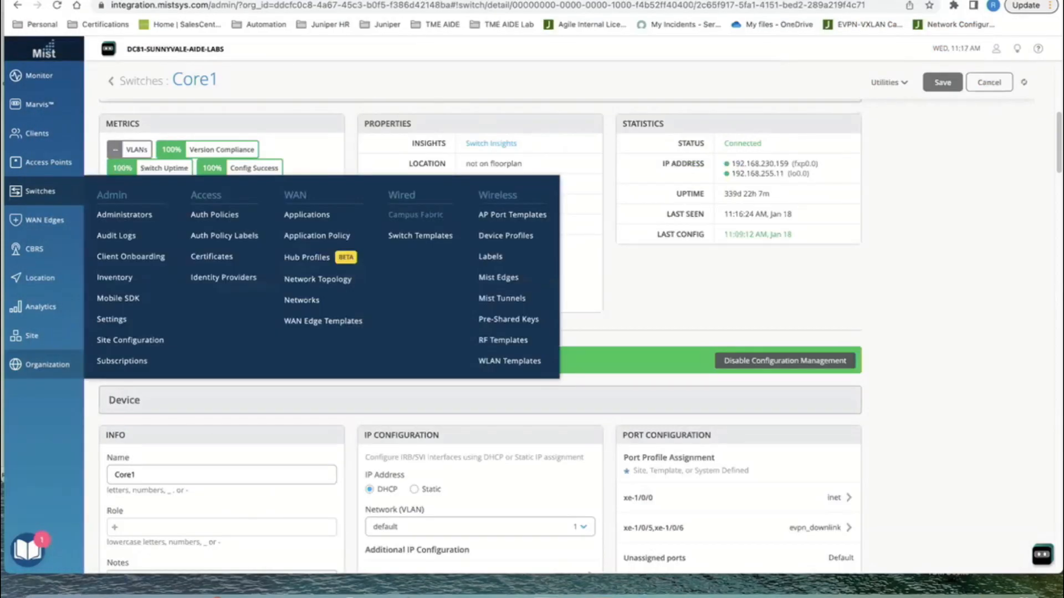
pyautogui.click(415, 215)
pyautogui.click(131, 163)
pyautogui.click(853, 79)
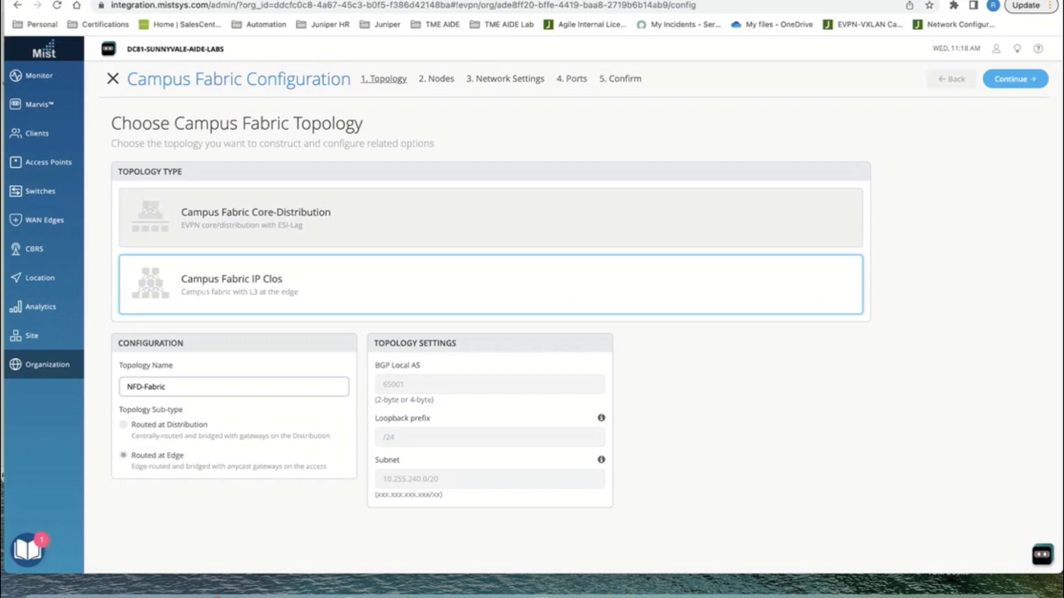
pyautogui.click(1015, 79)
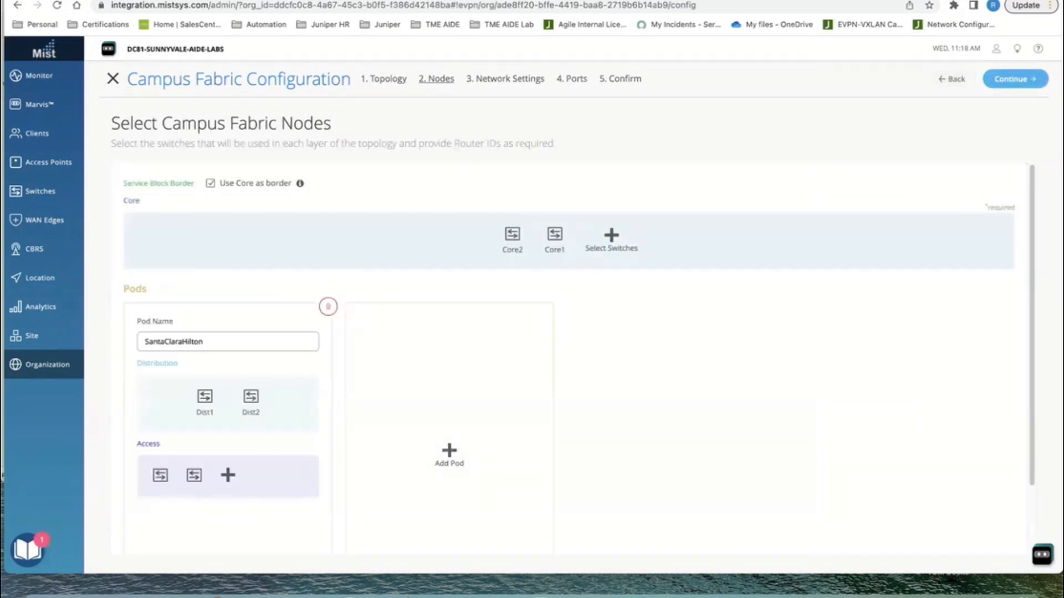
pyautogui.click(449, 455)
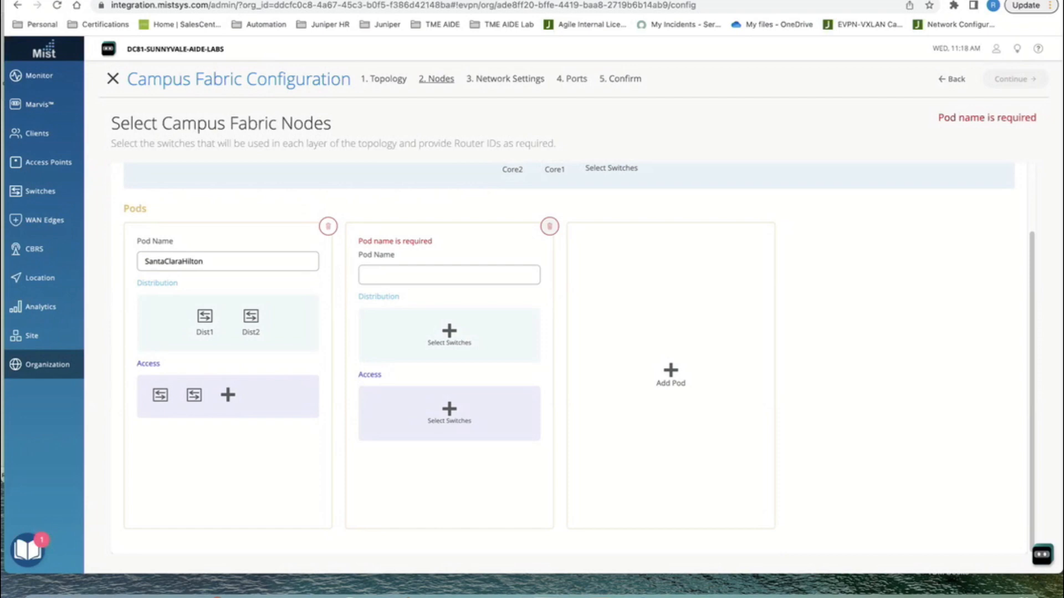
# Remove the unnamed second pod and leave the configuration wizard for the switches list, discarding changes
pyautogui.click(549, 226)
pyautogui.click(40, 190)
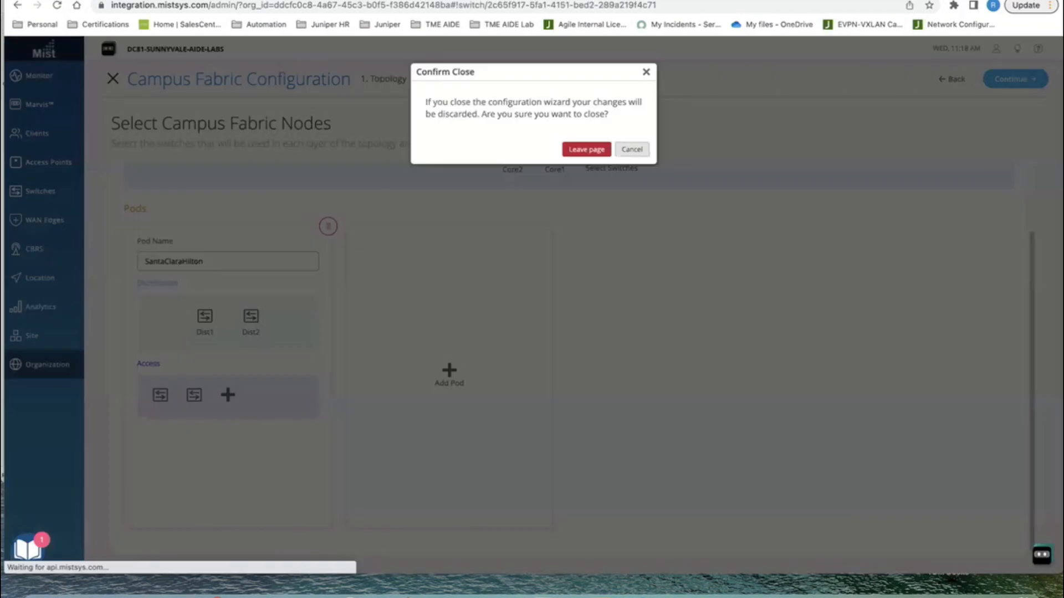
pyautogui.click(586, 148)
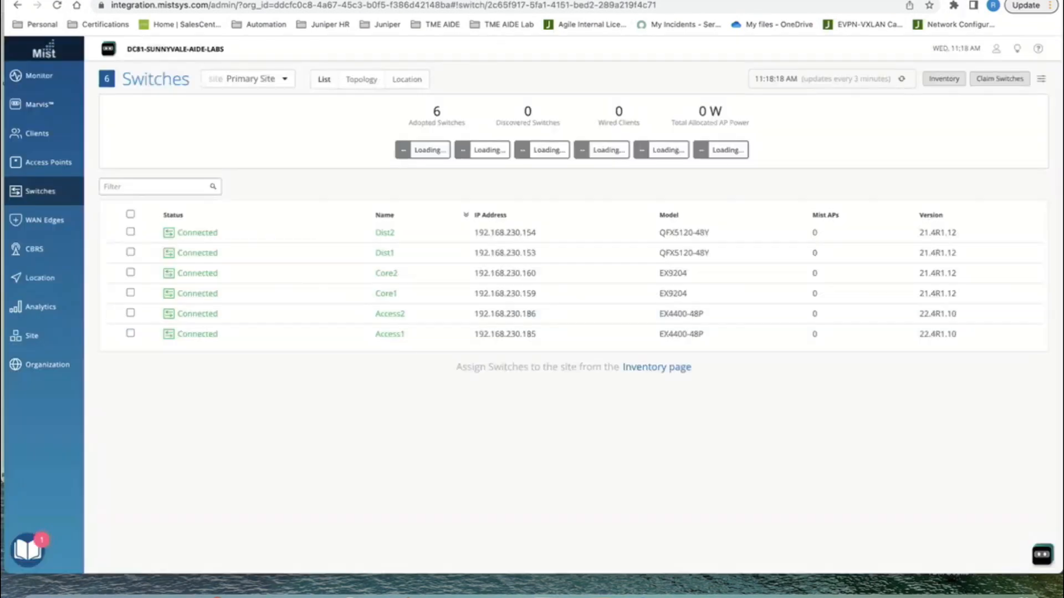